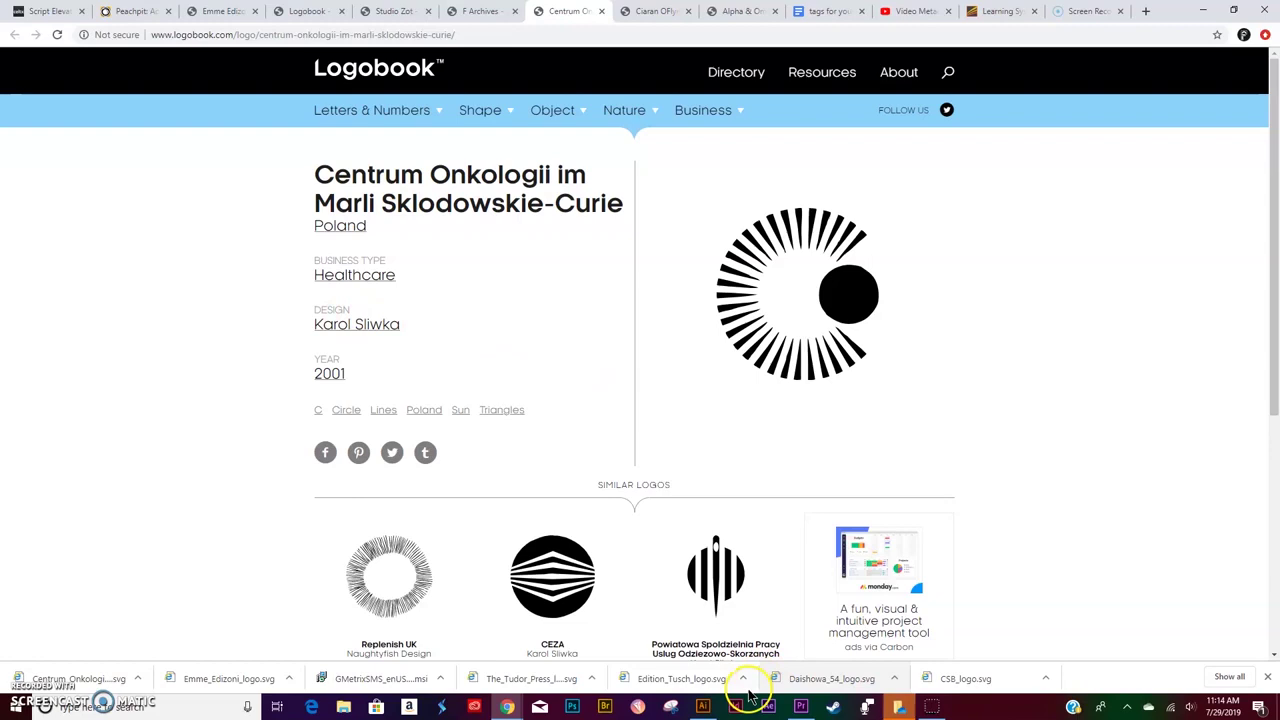
# - Switch to Adobe Illustrator and create a landscape Letter document of 792 x 612 pt
pyautogui.click(703, 707)
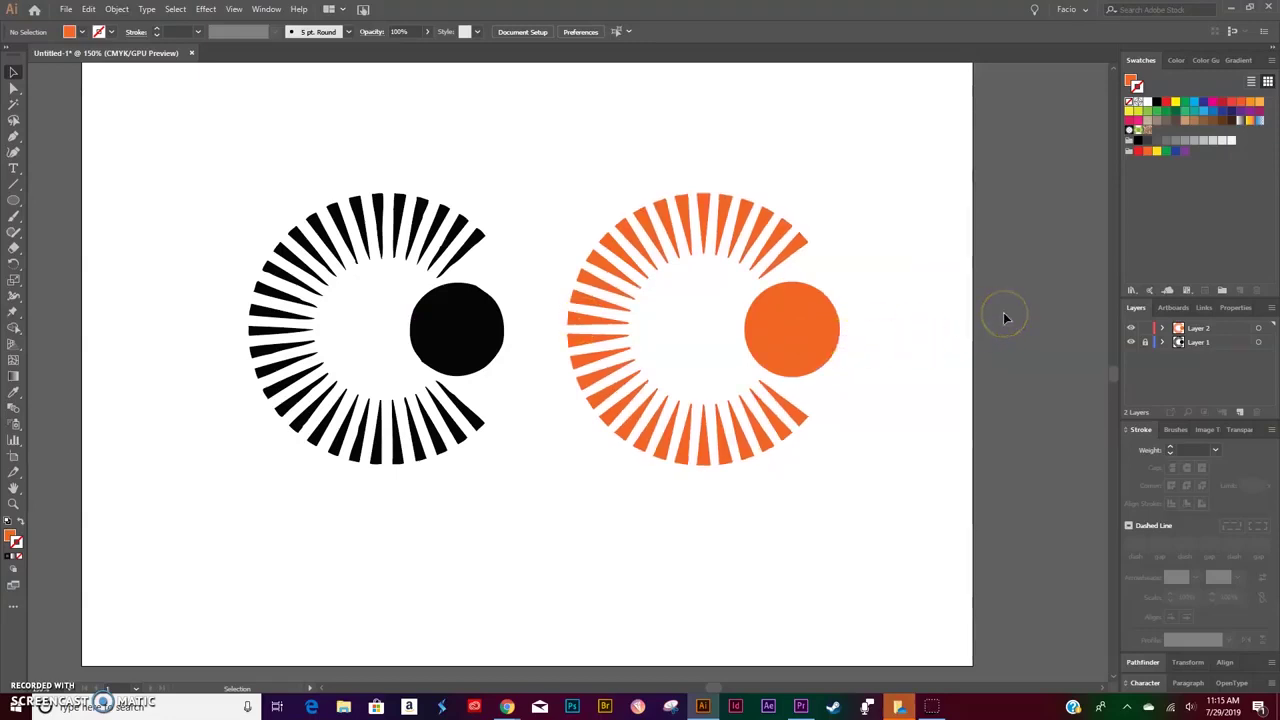
pyautogui.click(65, 9)
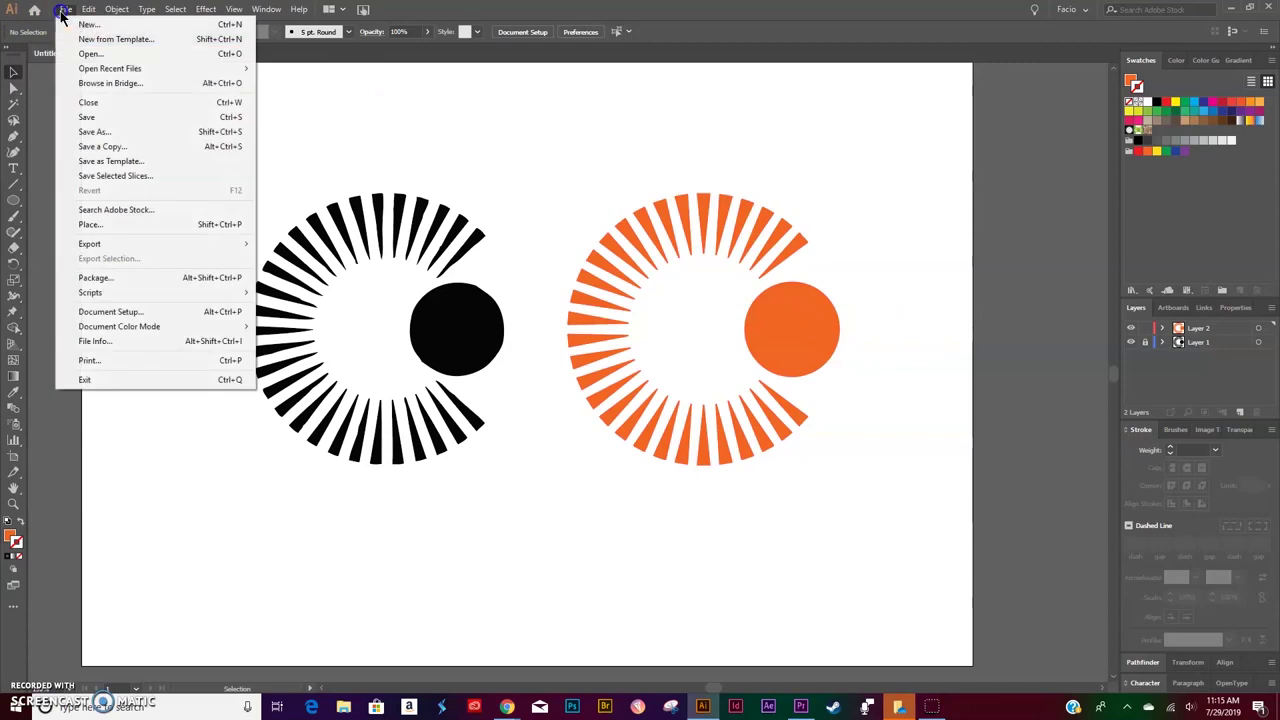
pyautogui.click(110, 20)
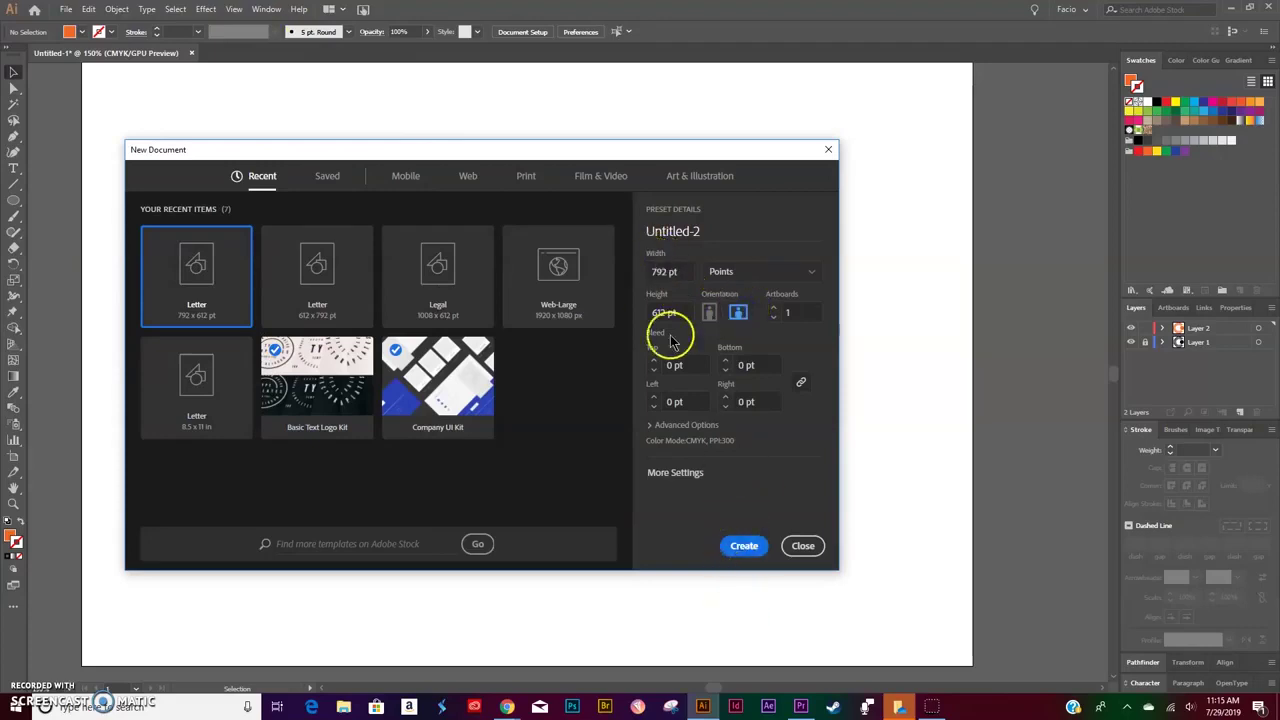
pyautogui.click(744, 546)
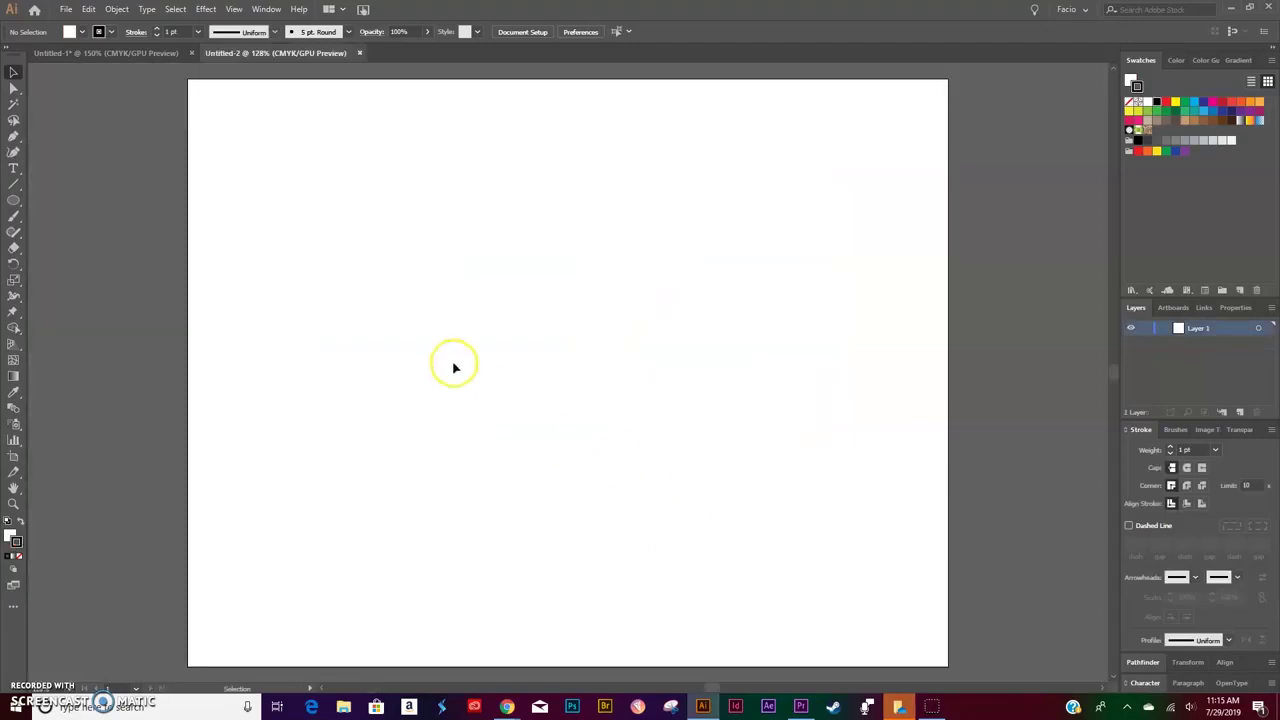
# - Place the downloaded Centrum Onkologii logo SVG on the left half of the artboard
pyautogui.click(67, 10)
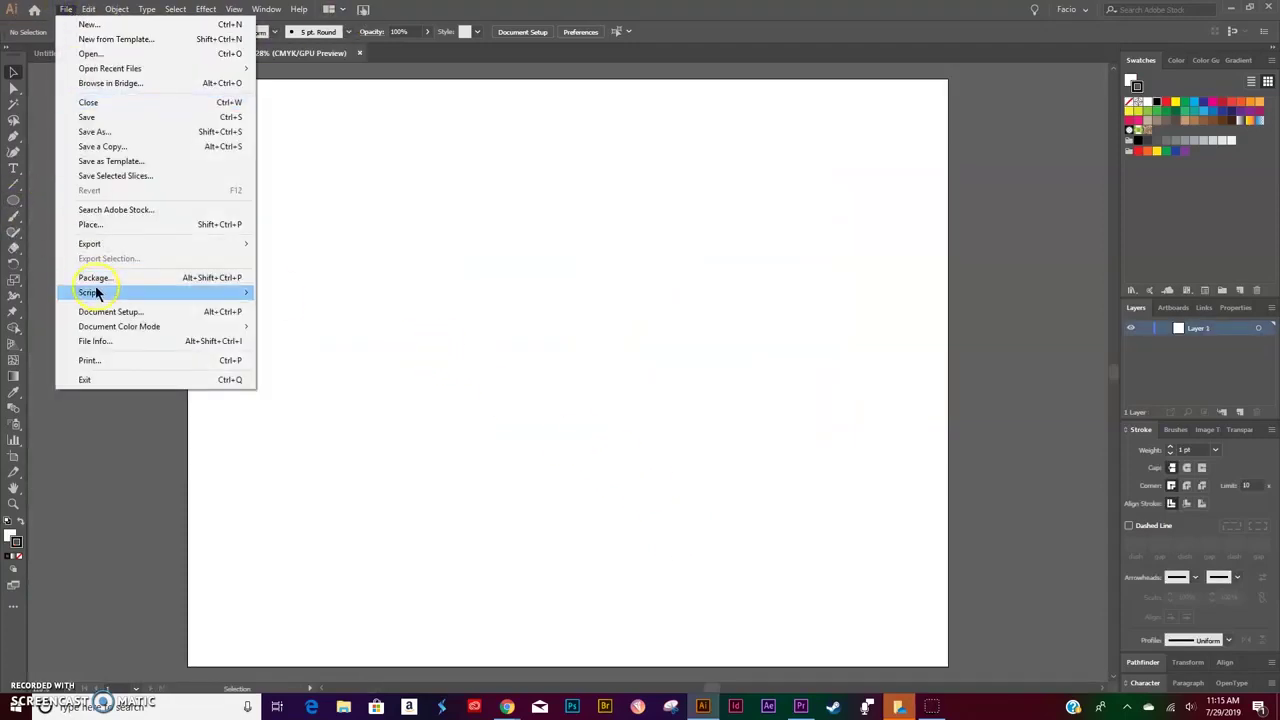
pyautogui.click(89, 224)
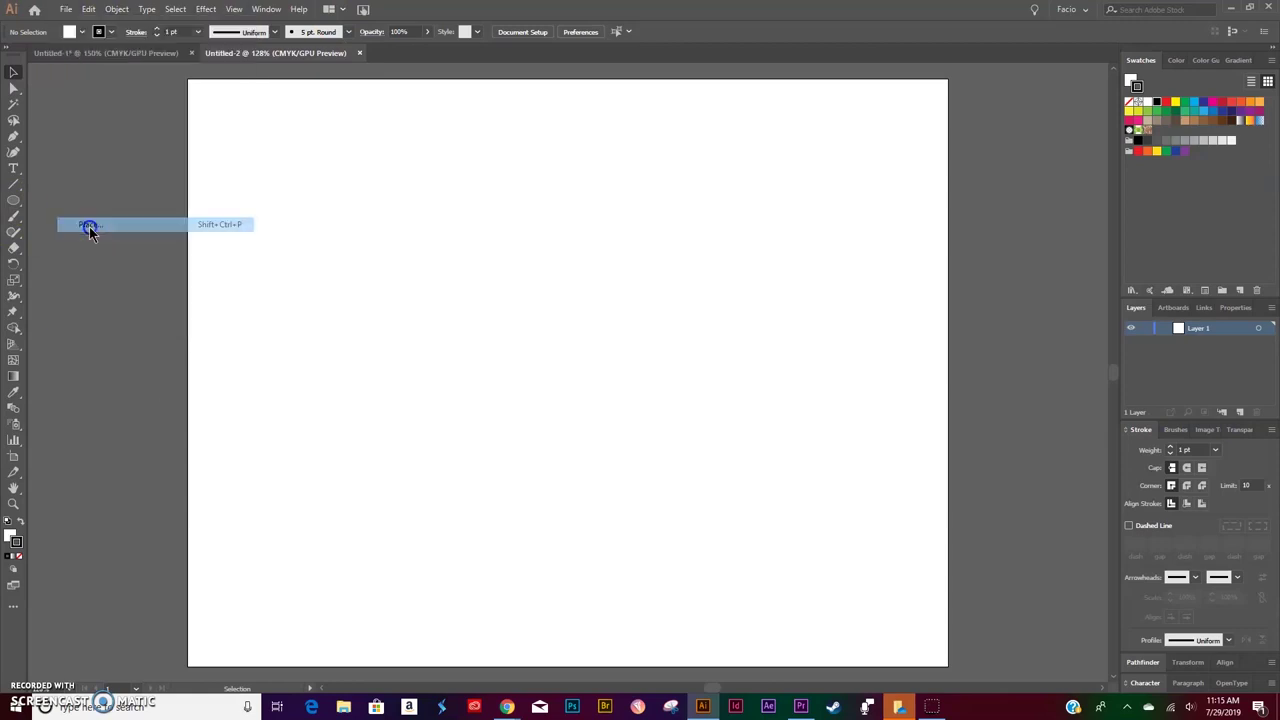
pyautogui.click(388, 136)
pyautogui.click(779, 610)
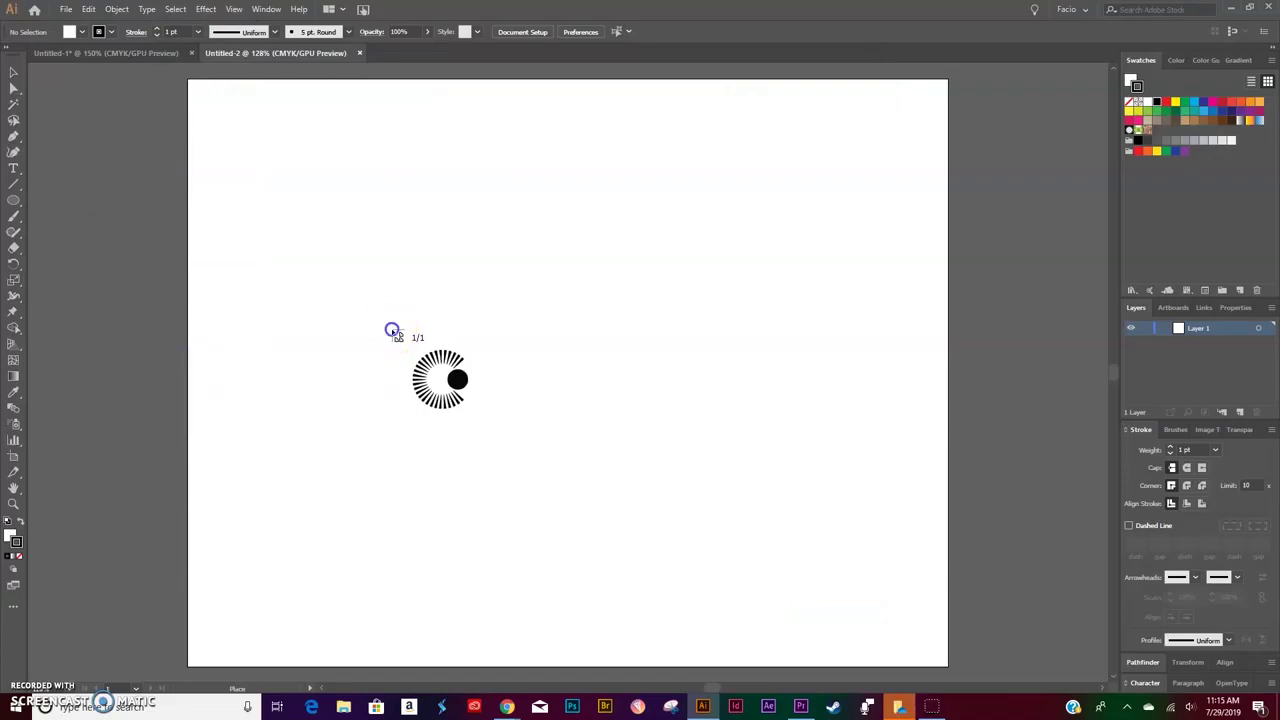
pyautogui.click(391, 330)
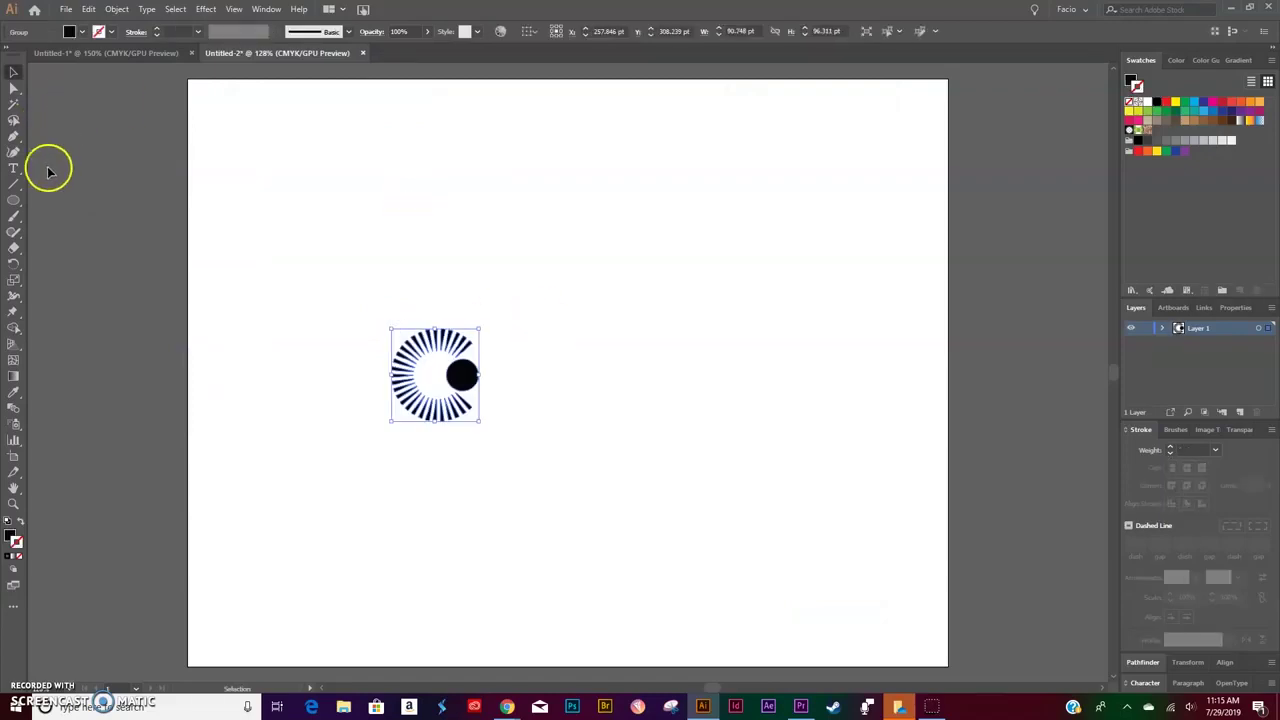
# - Scale the placed logo uniformly to 250%
pyautogui.press('s')
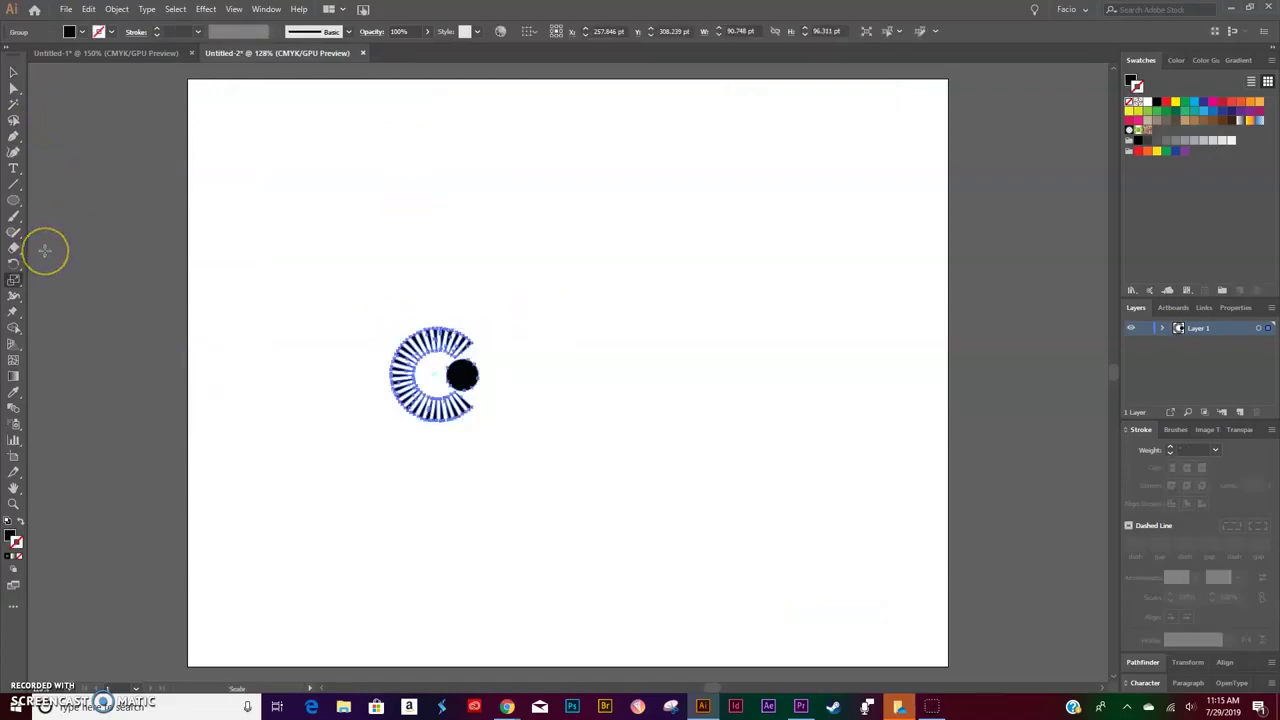
pyautogui.press('Return')
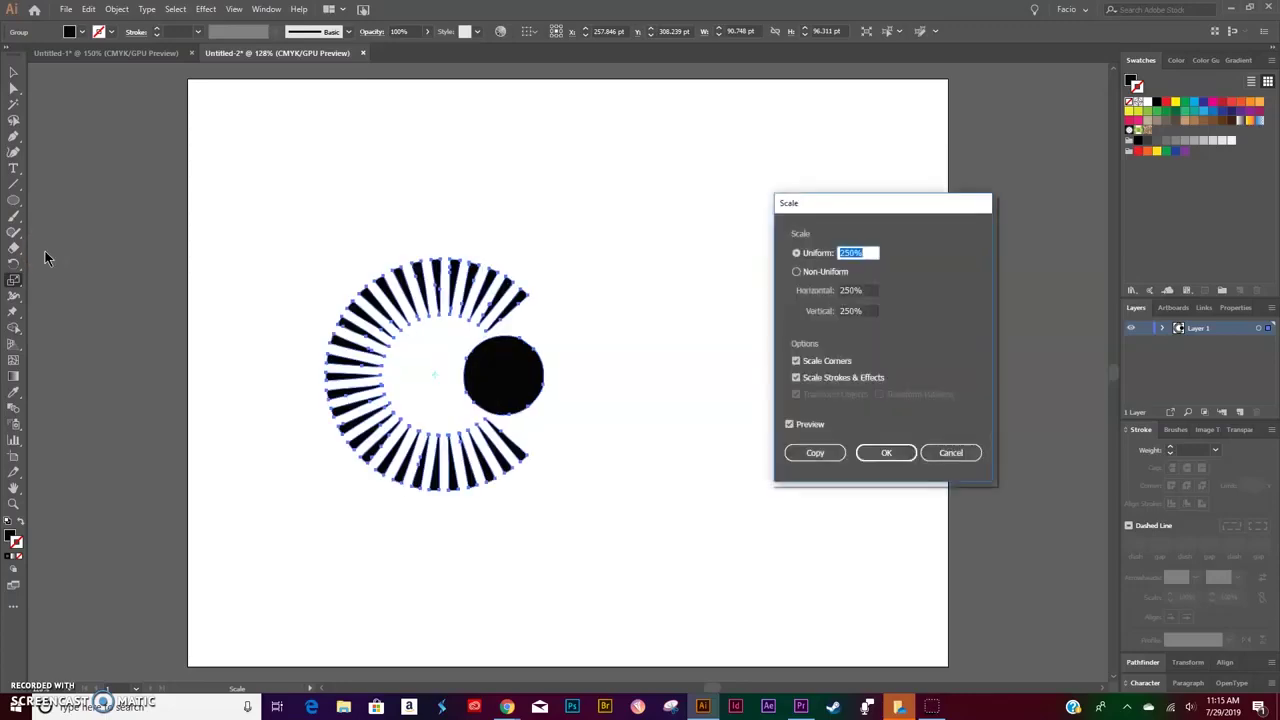
pyautogui.click(797, 254)
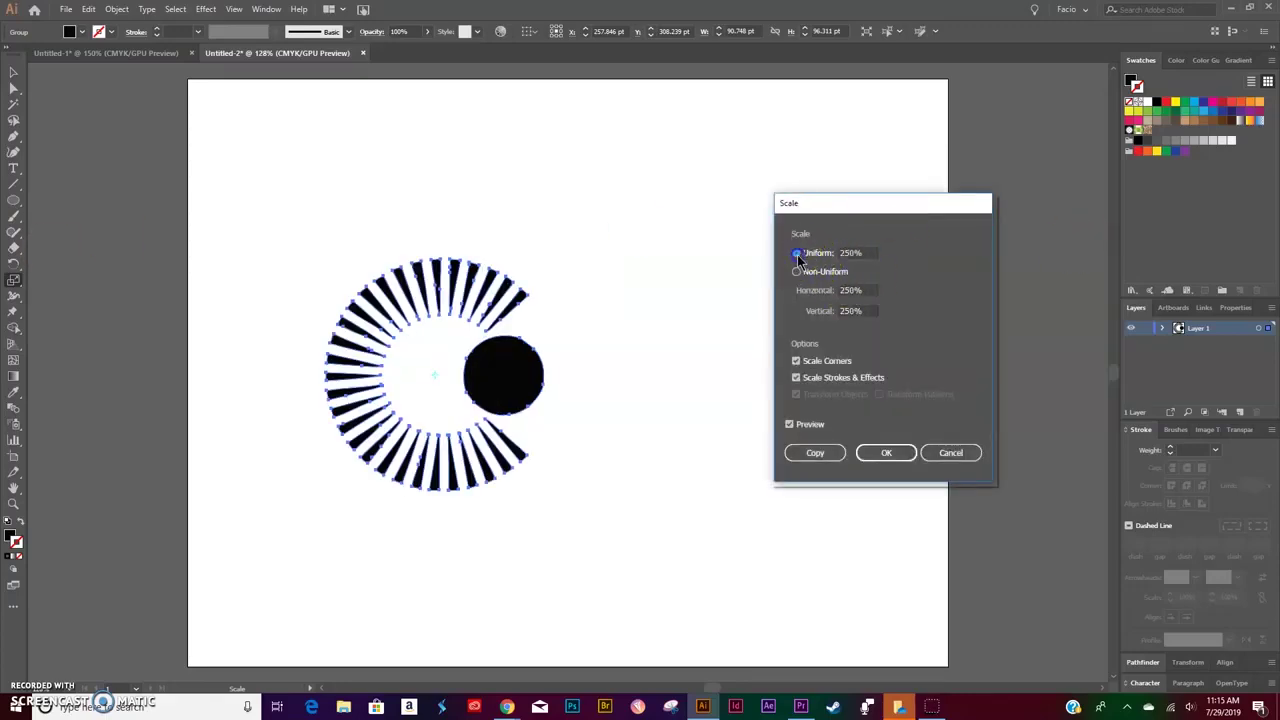
pyautogui.click(797, 271)
pyautogui.click(797, 254)
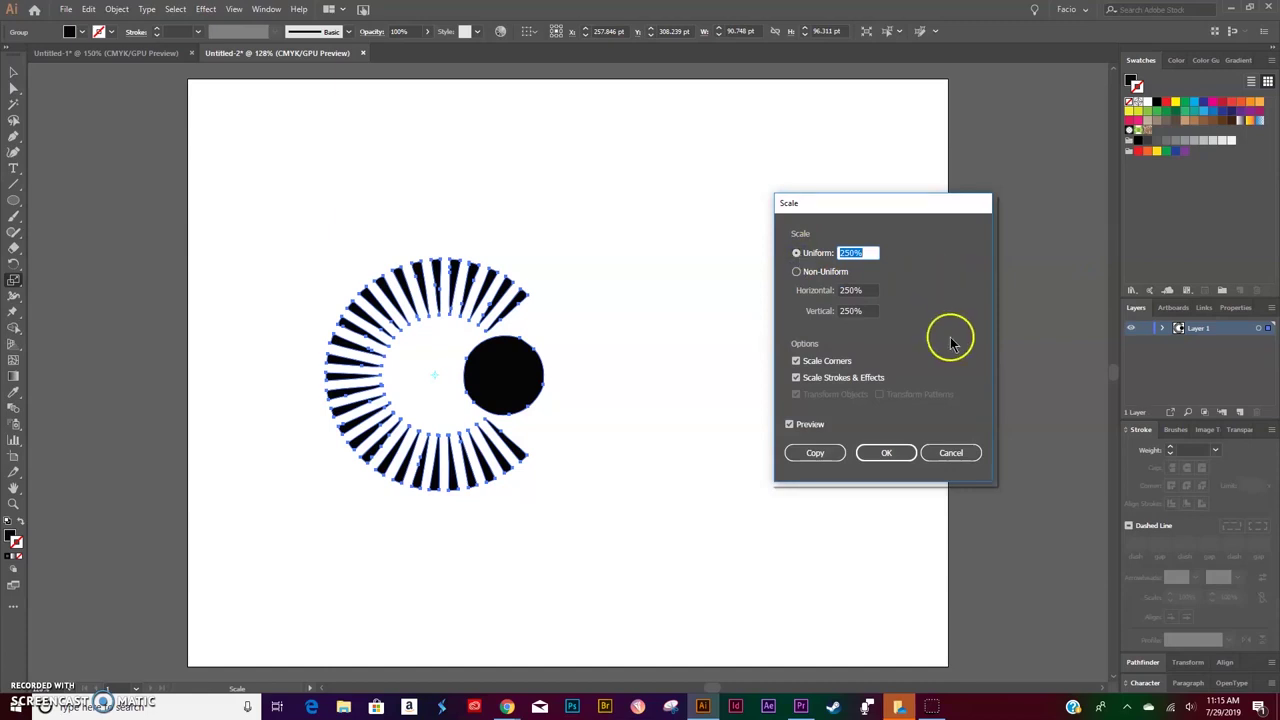
pyautogui.click(886, 452)
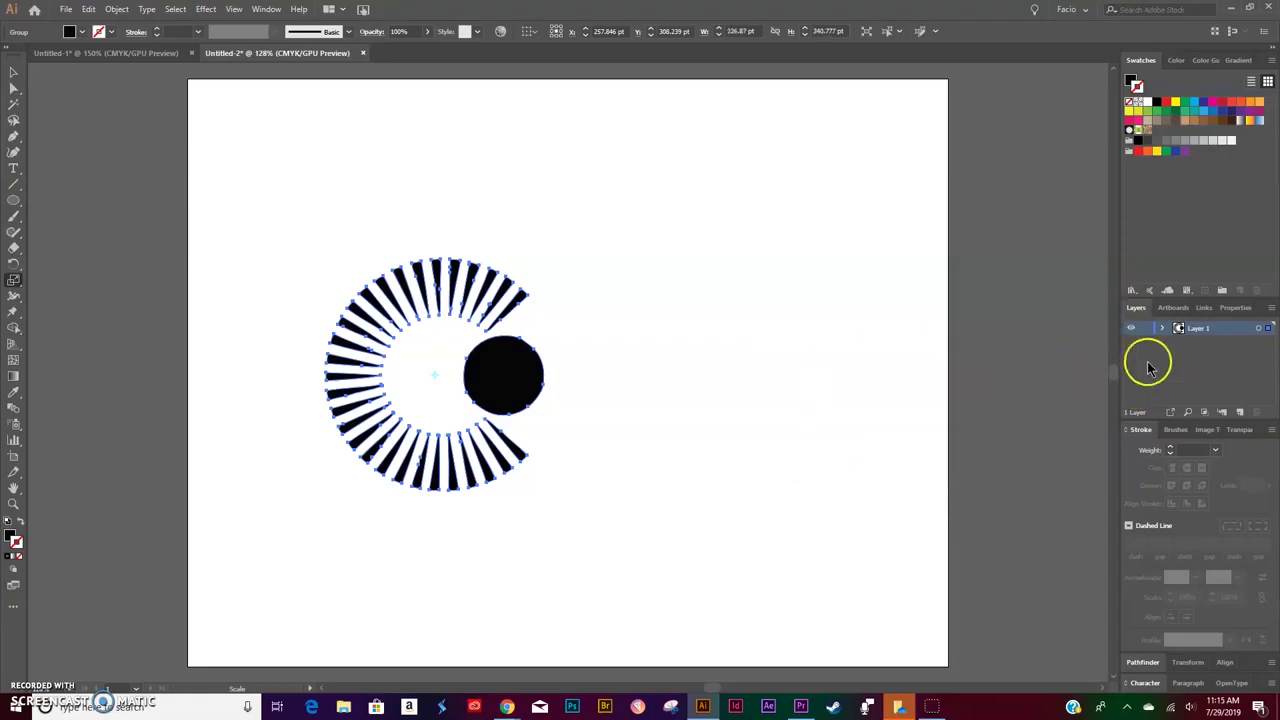
# - Lock the placed logo's layer as "Og Logo" and add a layer named "Our logo" above it
pyautogui.click(1145, 328)
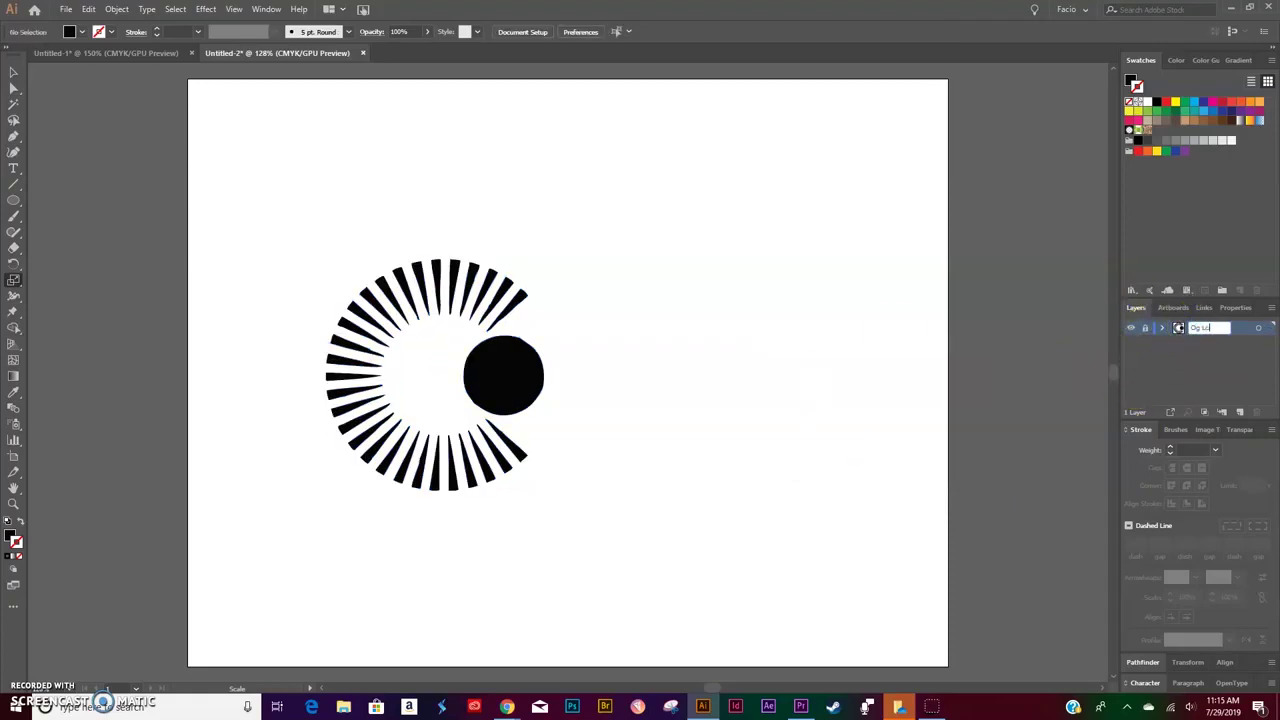
pyautogui.click(1240, 413)
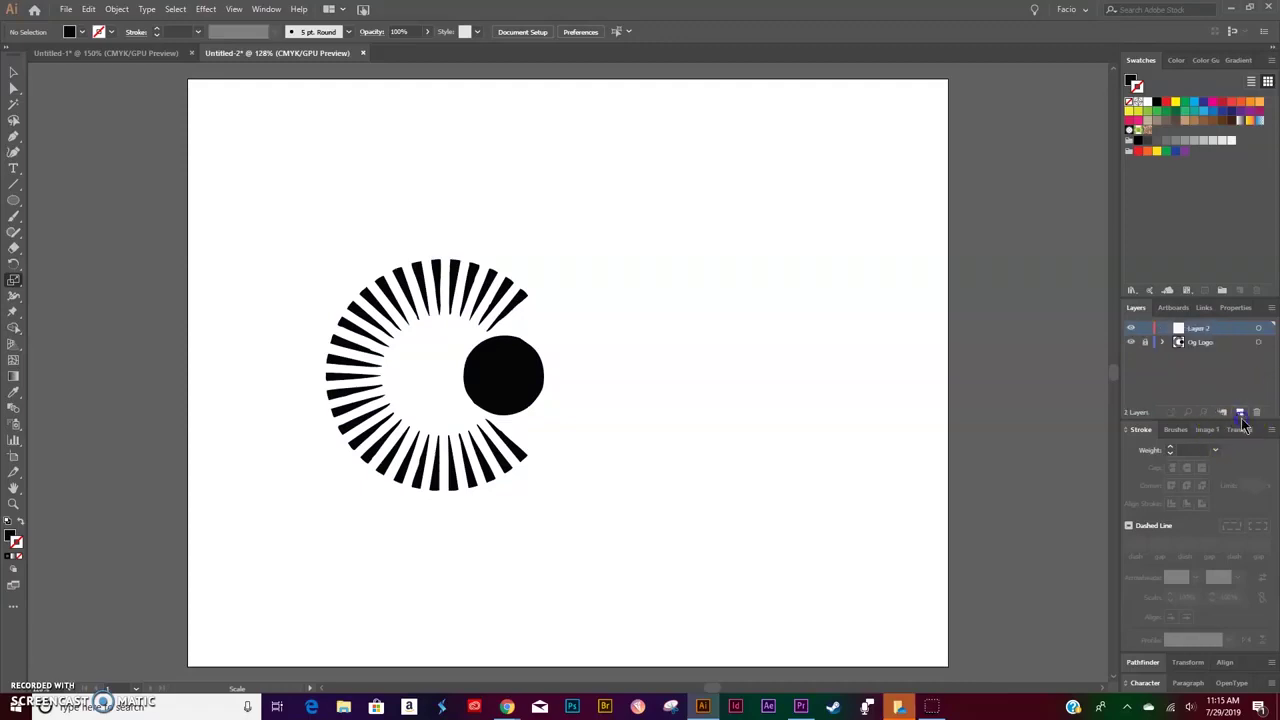
pyautogui.hscroll(2, 703, 380)
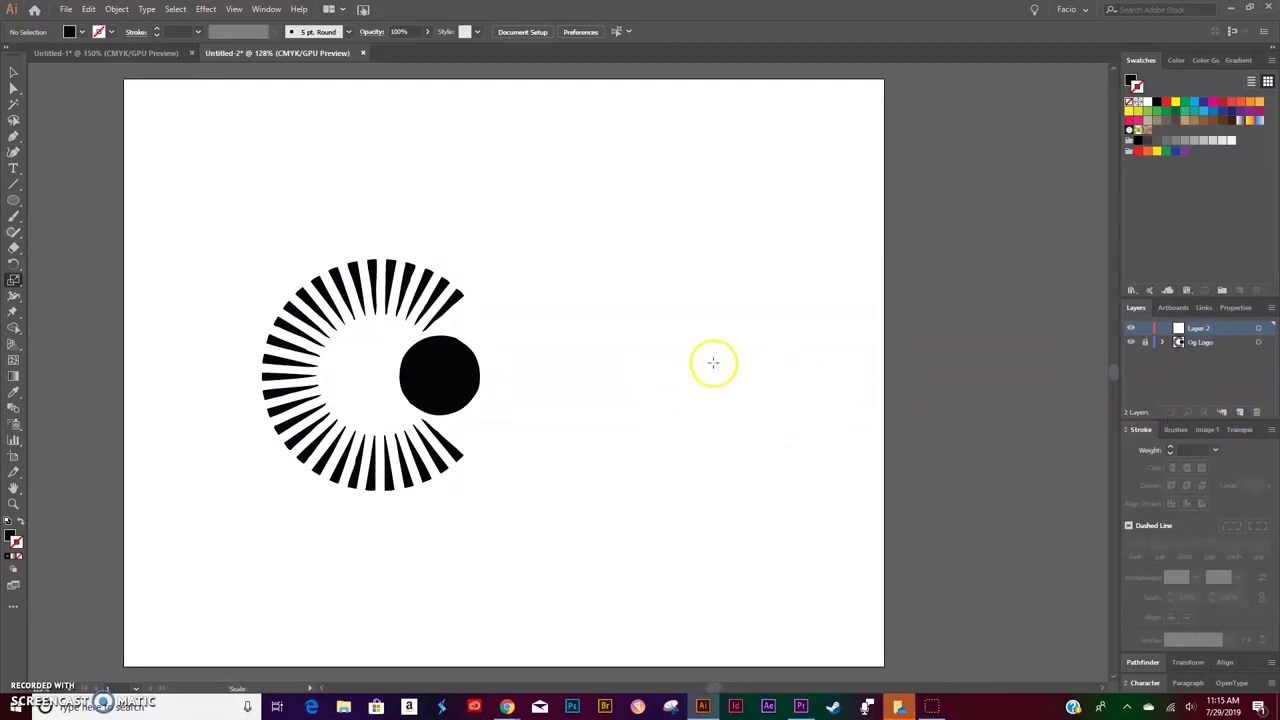
pyautogui.click(1201, 332)
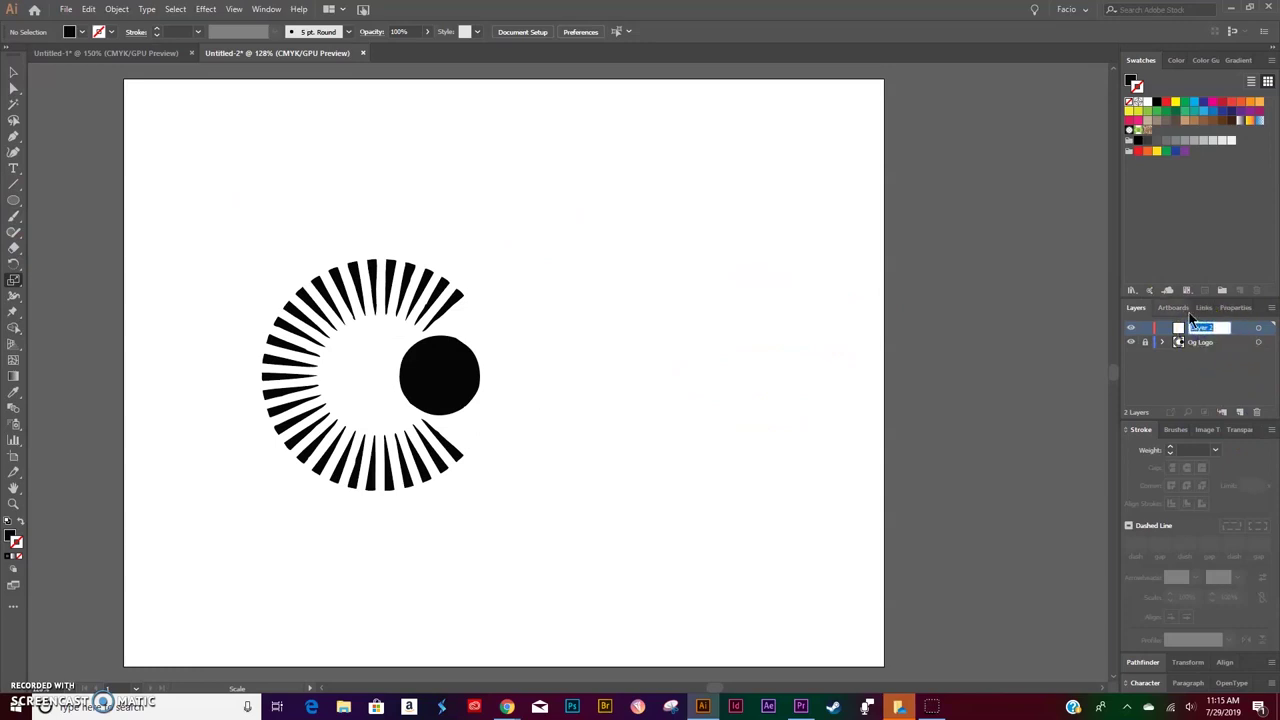
pyautogui.write('Our logo')
pyautogui.click(775, 382)
# - Draw a vertical line about 58 pt long with an orange stroke and no fill over the logo's near-vertical top ray
pyautogui.click(15, 185)
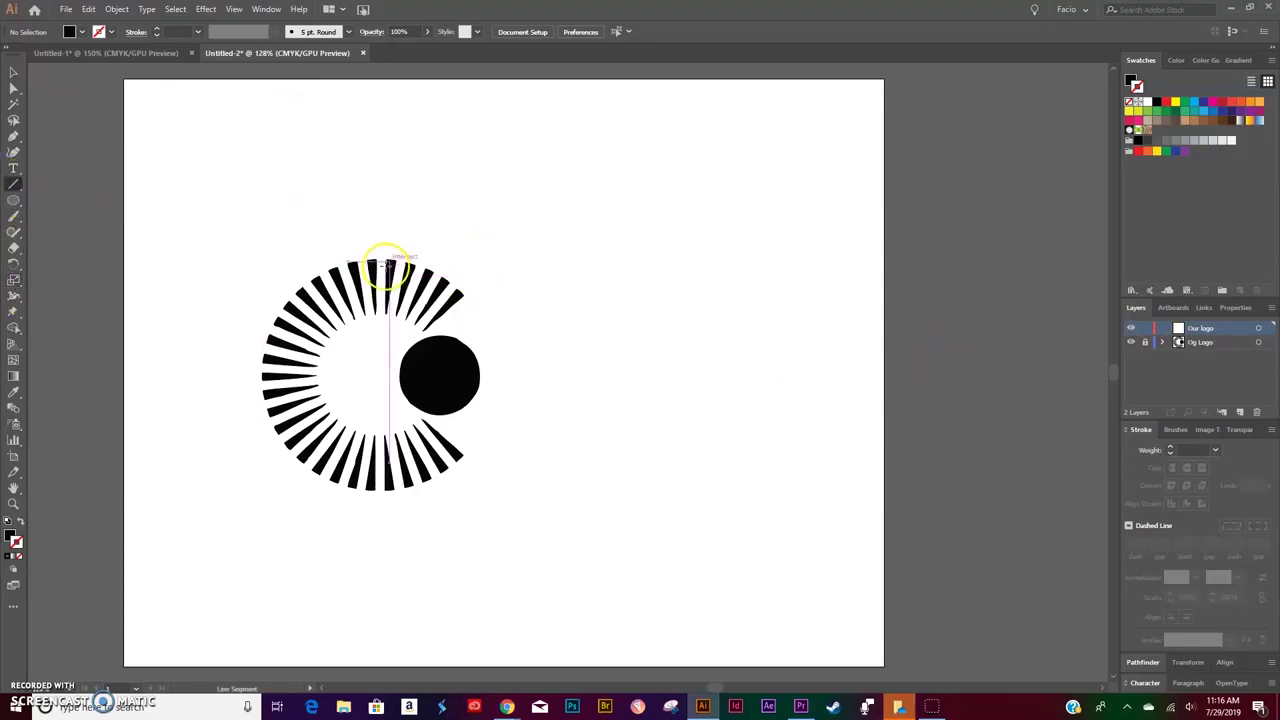
pyautogui.hotkey('ctrl', '+')
pyautogui.hotkey('ctrl', '+')
pyautogui.hotkey('ctrl', '+')
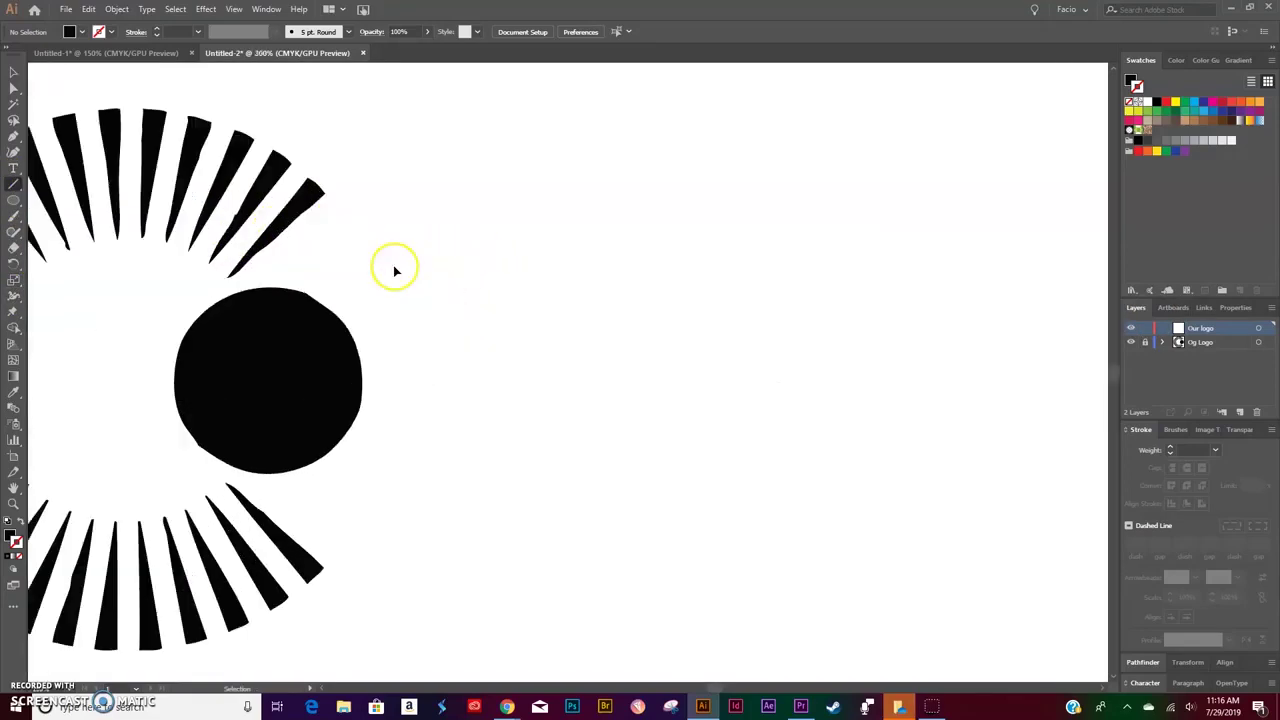
pyautogui.hscroll(-6, 366, 263)
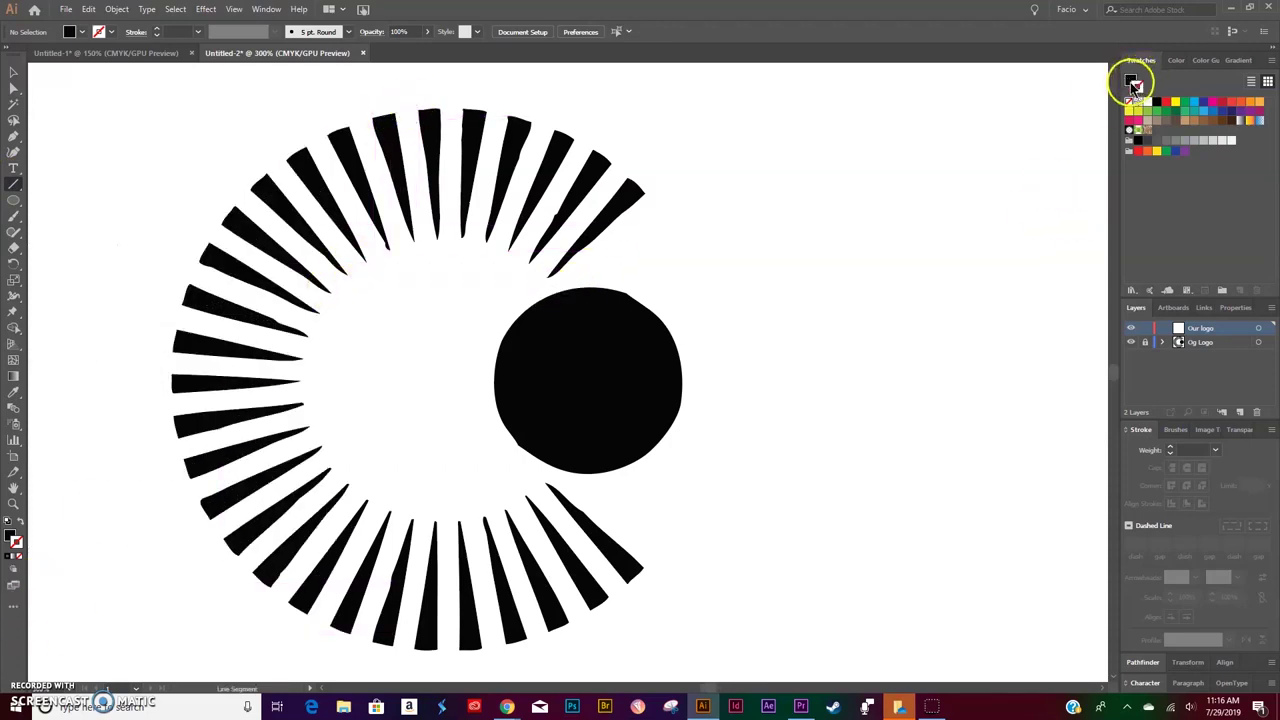
pyautogui.click(19, 522)
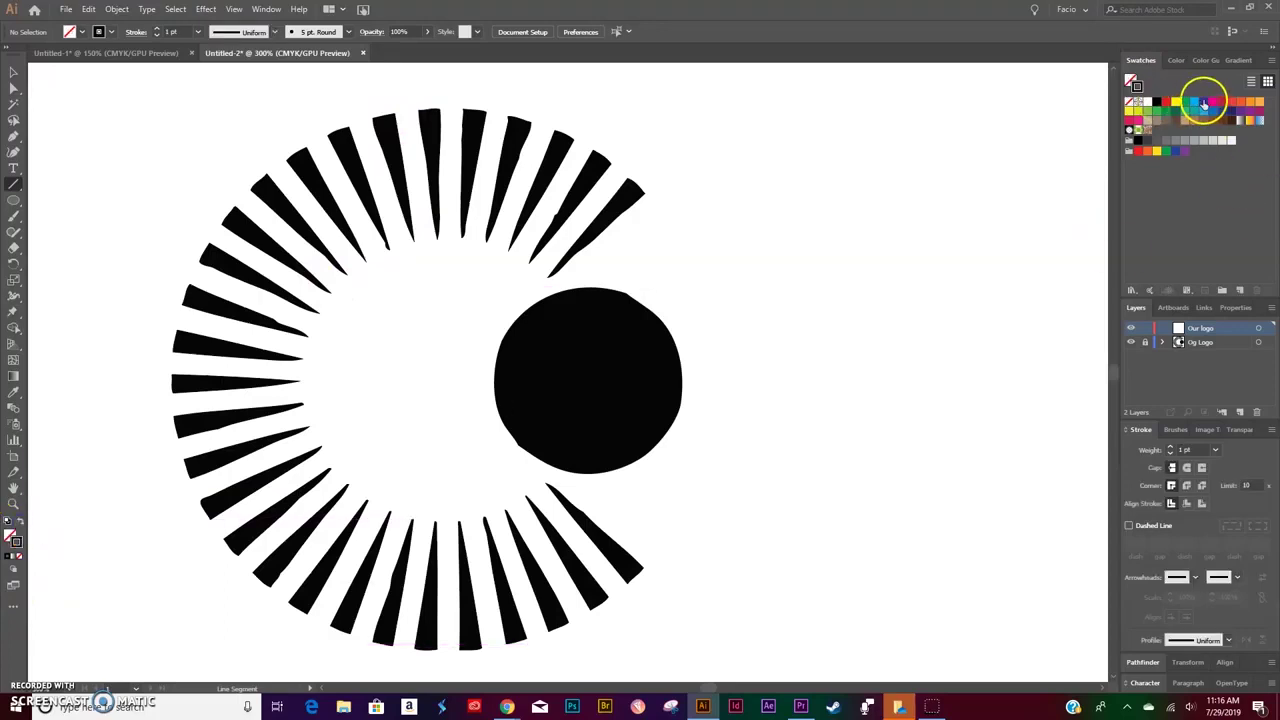
pyautogui.click(1249, 101)
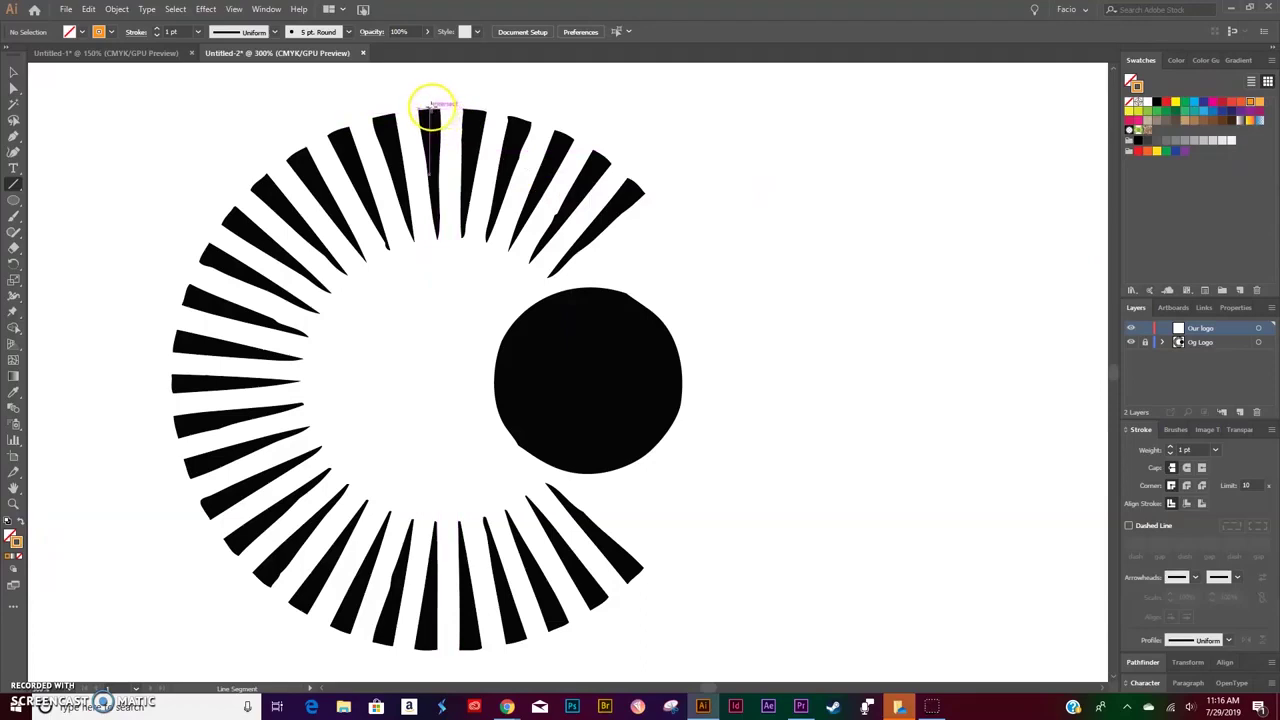
pyautogui.moveTo(430, 113); pyautogui.dragTo(926, 277)
pyautogui.press('v')
pyautogui.click(441, 229)
pyautogui.hscroll(2, 928, 280)
pyautogui.hotkey('ctrl', 'z')
# - Set the orange line's stroke weight to 10 pt
pyautogui.click(158, 28)
pyautogui.click(158, 28)
pyautogui.click(158, 28)
pyautogui.click(158, 28)
pyautogui.click(158, 28)
pyautogui.click(158, 28)
pyautogui.click(158, 28)
pyautogui.click(158, 28)
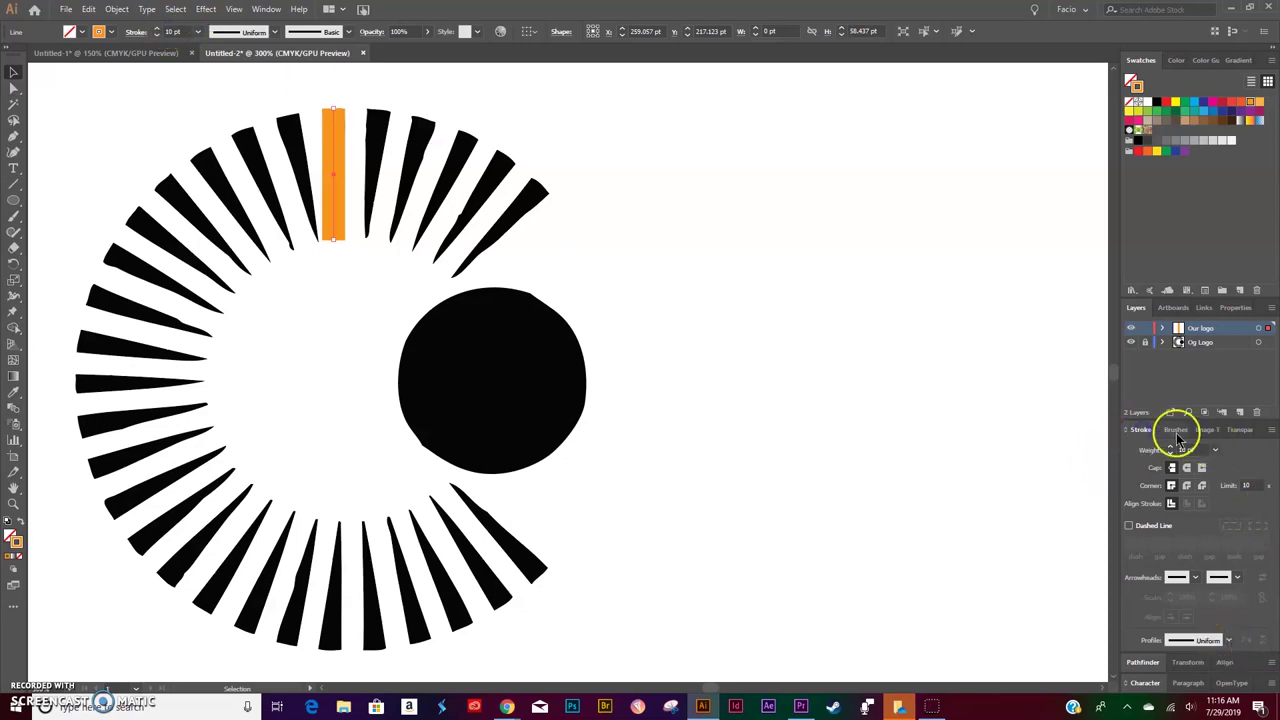
# - Apply the triangular width profile to the orange line so it tapers to a point at its lower end
pyautogui.click(266, 9)
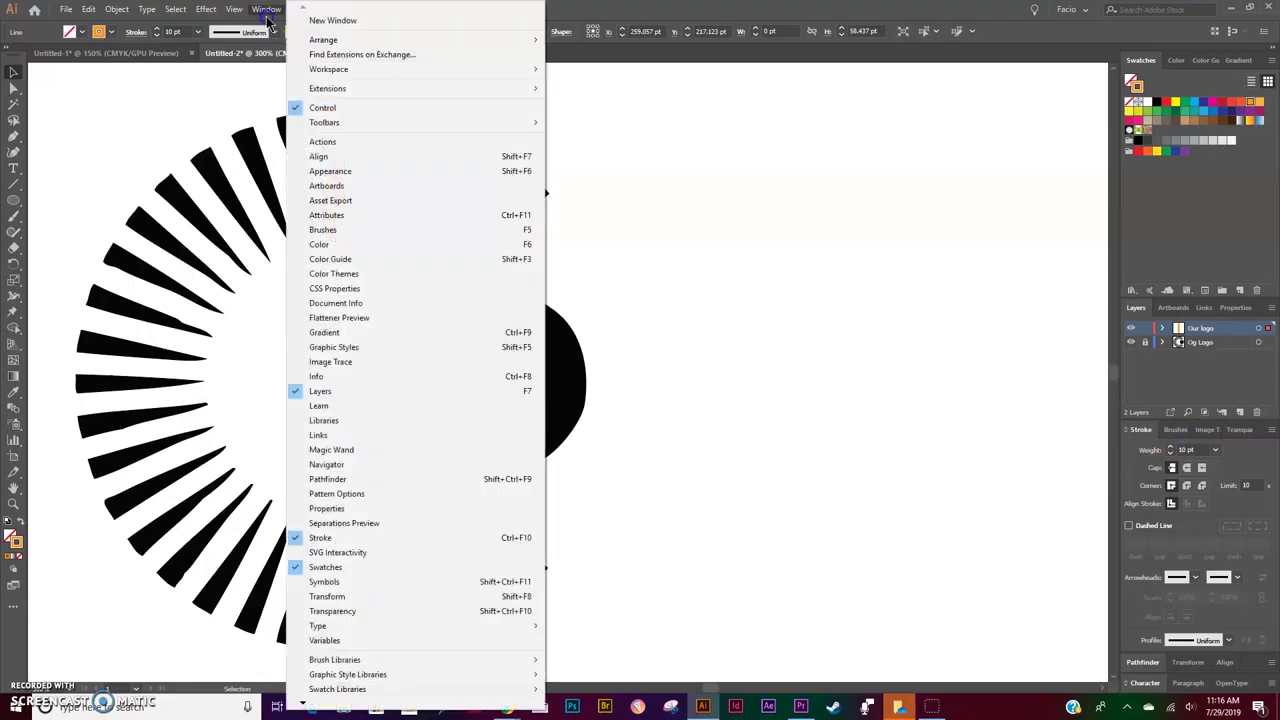
pyautogui.click(1252, 636)
pyautogui.click(1224, 638)
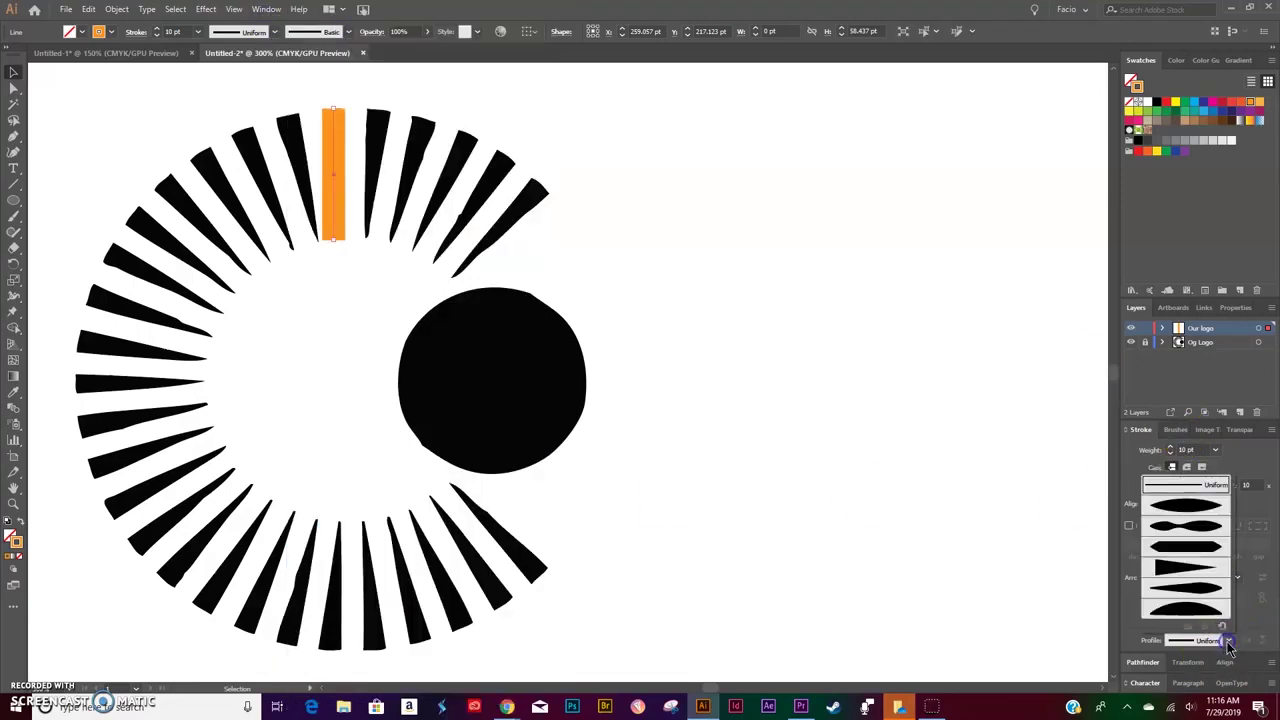
pyautogui.click(1183, 568)
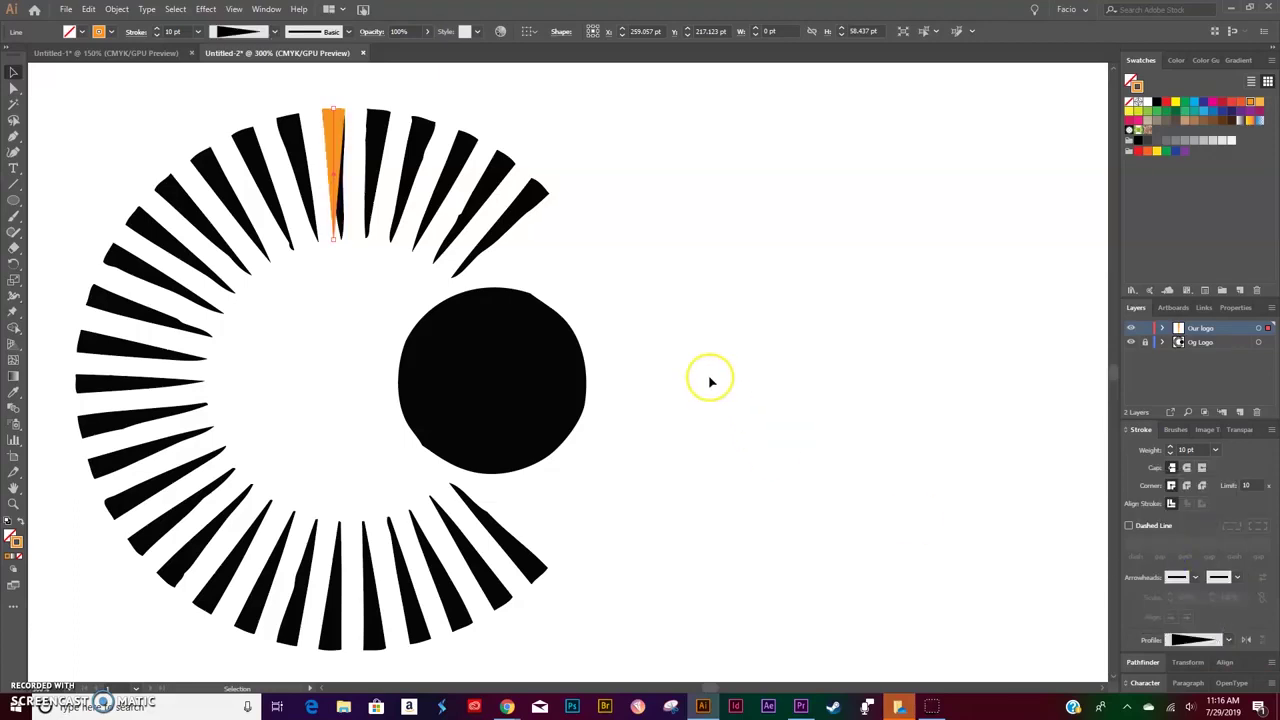
pyautogui.click(678, 333)
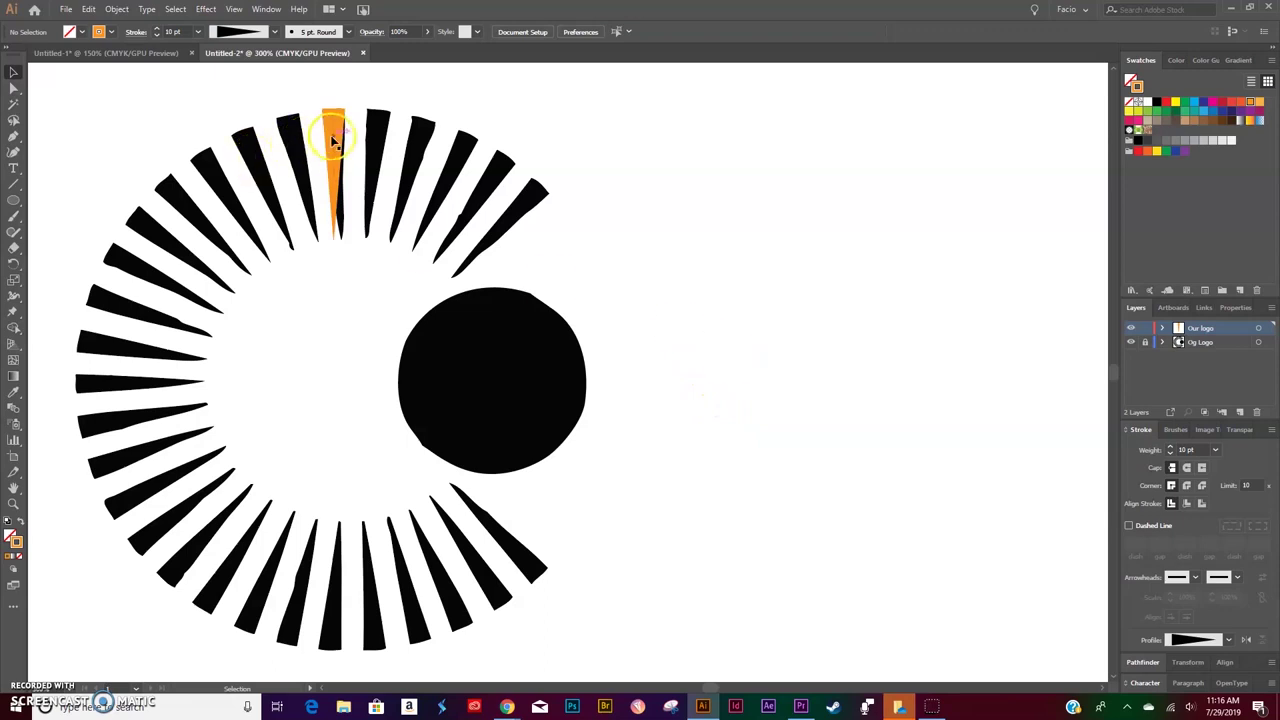
# - Move the orange wedge into the empty area right of the original logo, keeping it level with the top ray, and deselect it
pyautogui.moveTo(331, 135); pyautogui.dragTo(828, 205)
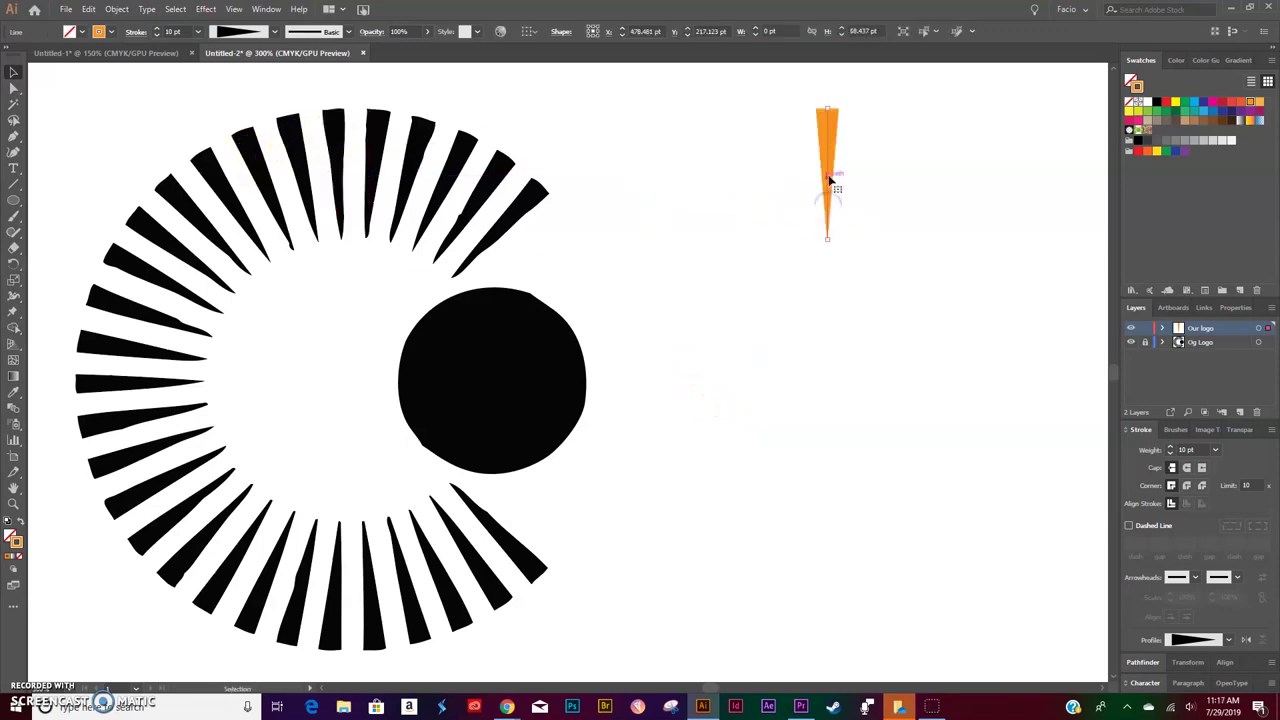
pyautogui.hotkey('ctrl', '-')
pyautogui.hotkey('ctrl', '-')
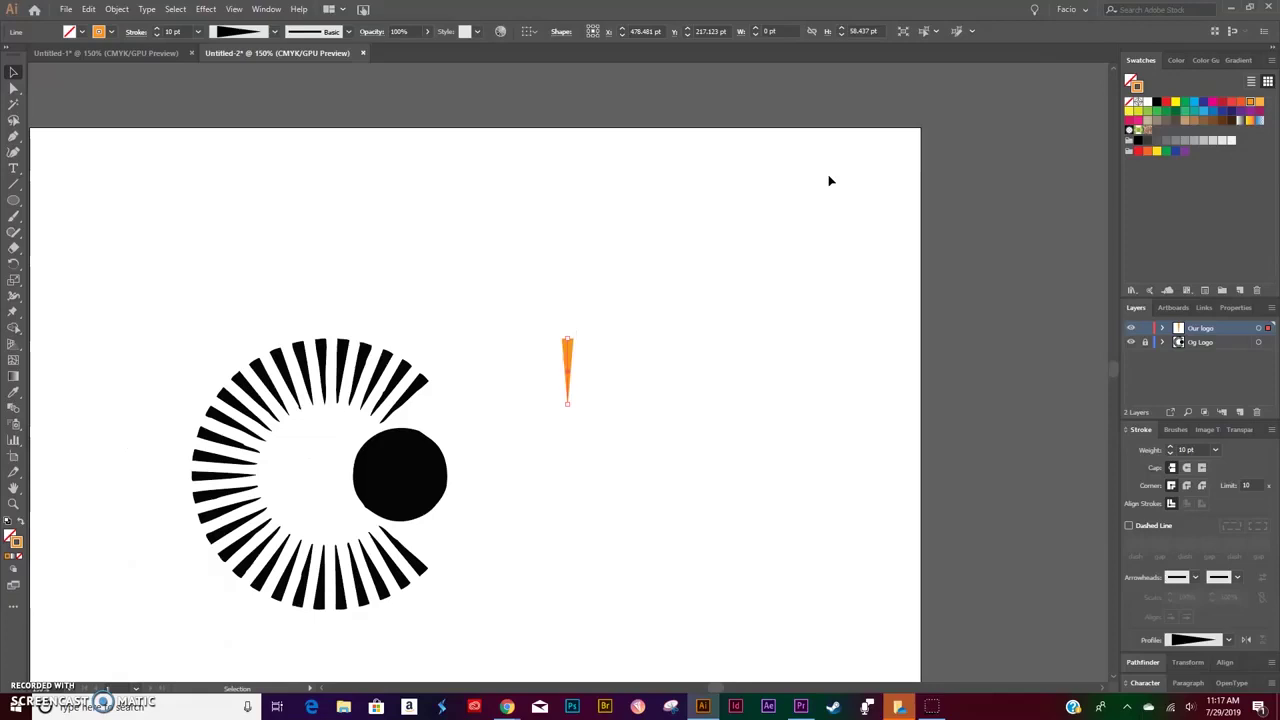
pyautogui.scroll(-3, 703, 270)
pyautogui.moveTo(566, 240)
pyautogui.mouseDown()
pyautogui.moveTo(709, 237)
pyautogui.moveTo(699, 291)
pyautogui.mouseUp()
pyautogui.click(690, 475)
pyautogui.click(731, 331)
# - Draw an orange-filled circle without stroke, about 126 pt in diameter, fitted to the inner tips of the original logo's rays
pyautogui.moveTo(14, 200); pyautogui.dragTo(75, 235)
pyautogui.click(20, 521)
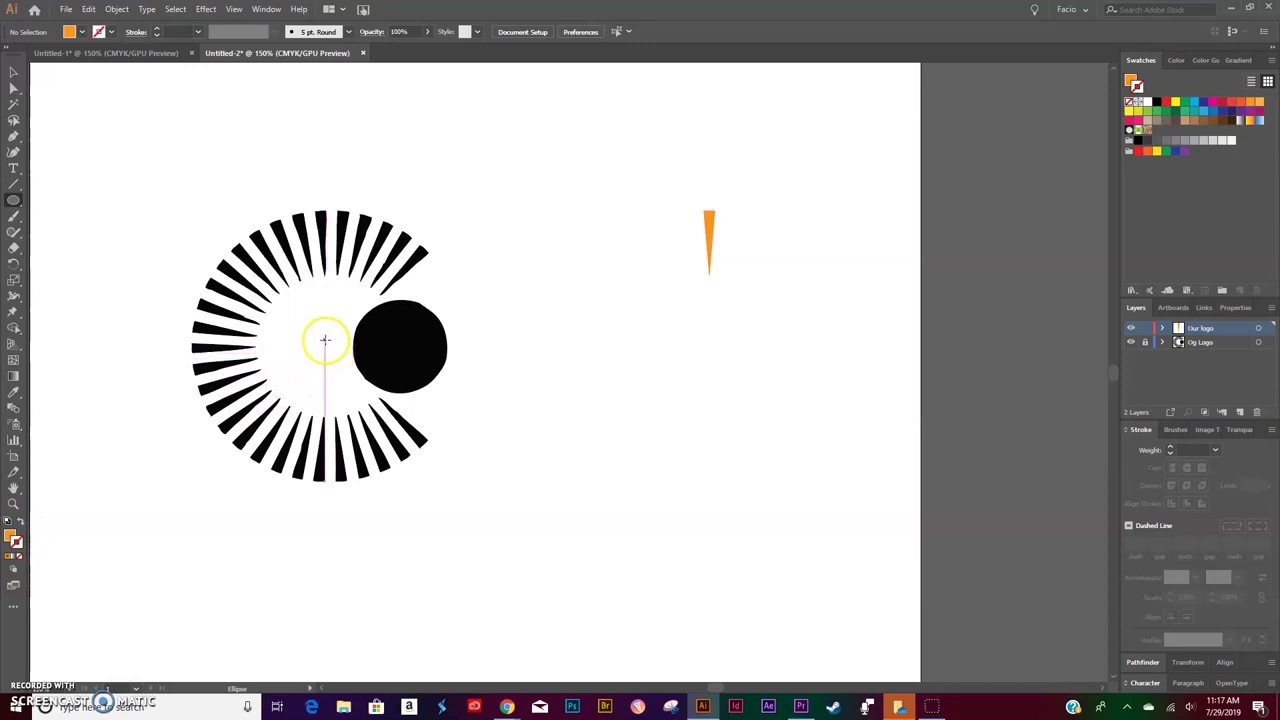
pyautogui.moveTo(325, 343); pyautogui.dragTo(399, 419)
pyautogui.press('v')
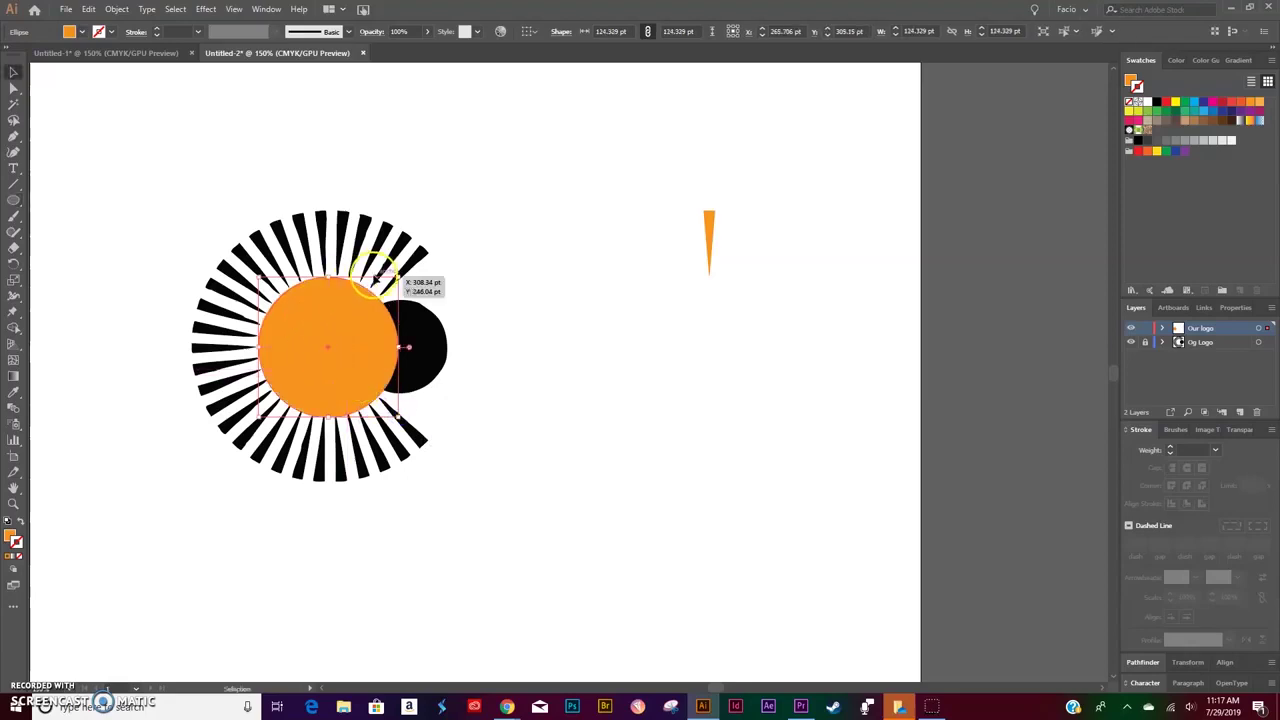
pyautogui.moveTo(397, 278); pyautogui.dragTo(410, 275)
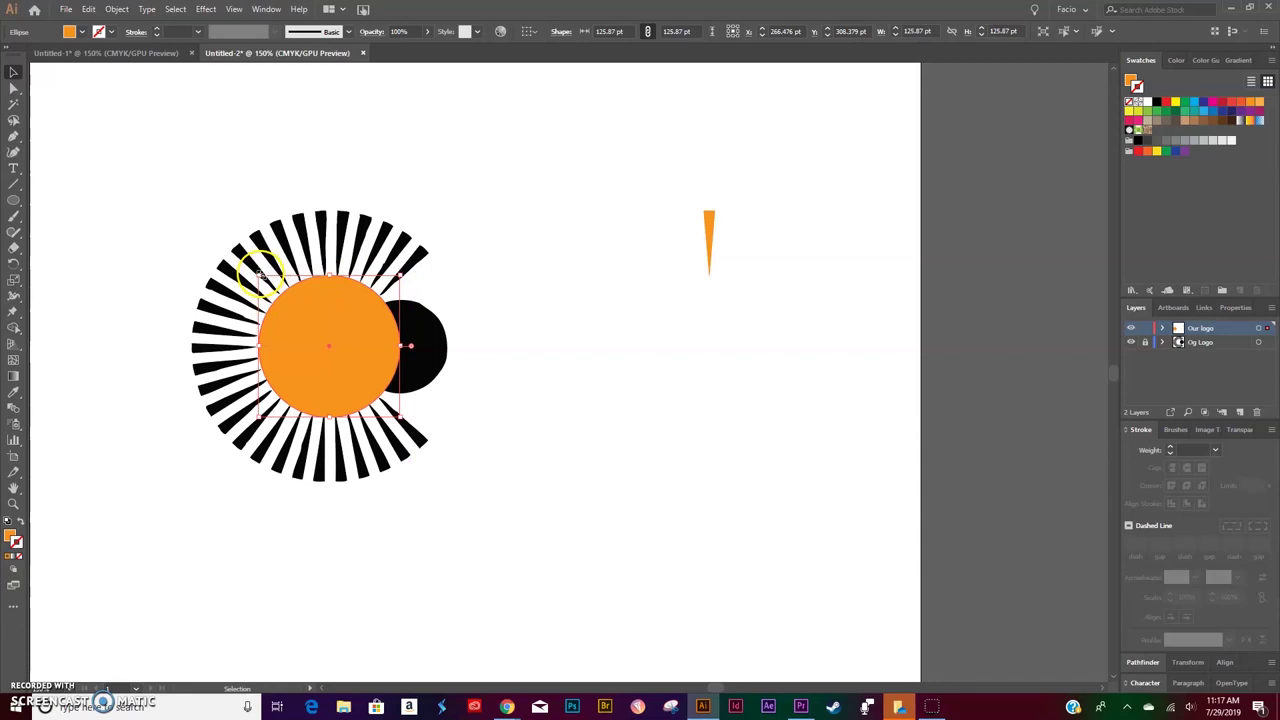
pyautogui.press('Up')
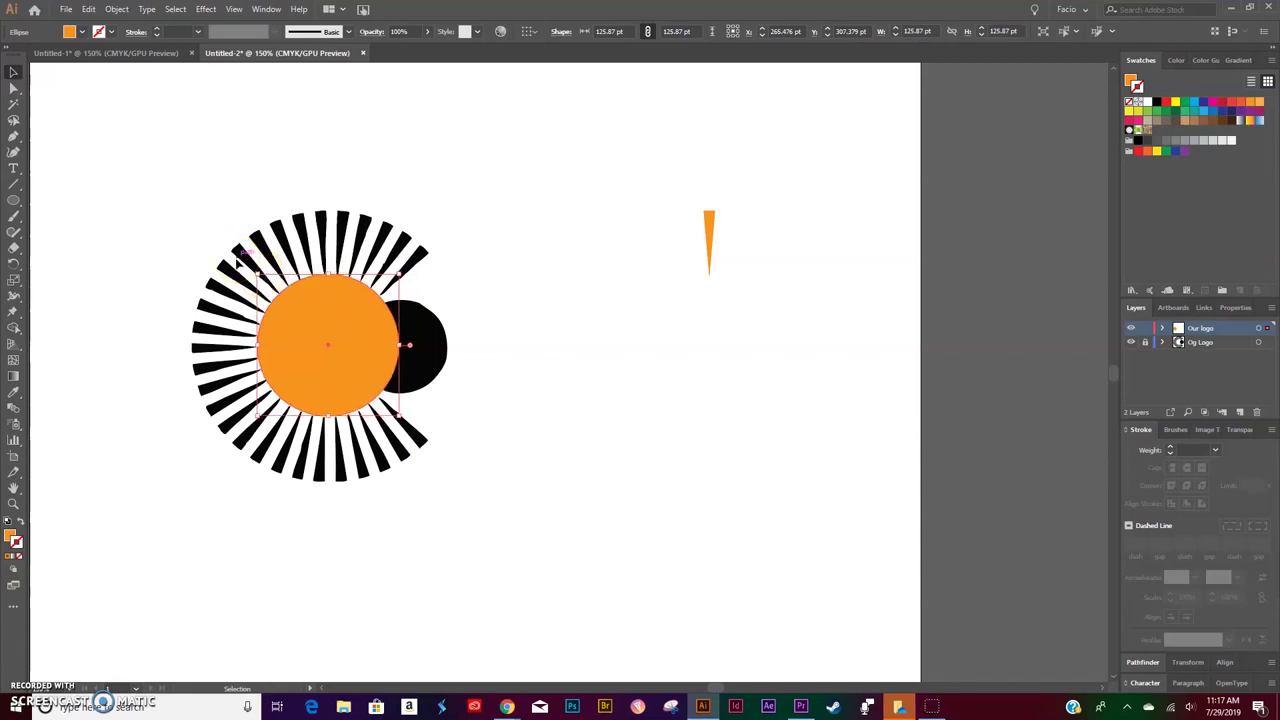
# - Move the orange circle straight right until it sits beneath the wedge, and fill it with red without a stroke
pyautogui.moveTo(395, 346); pyautogui.dragTo(720, 346)
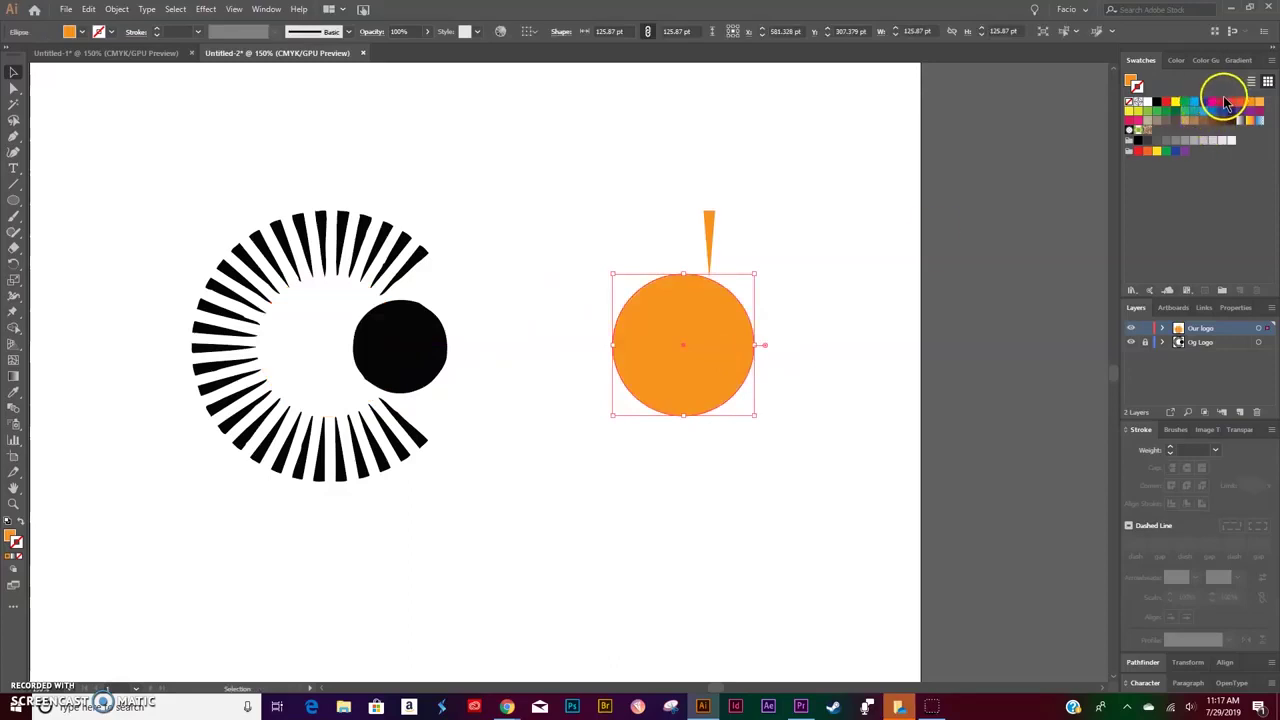
pyautogui.click(1222, 102)
pyautogui.click(21, 521)
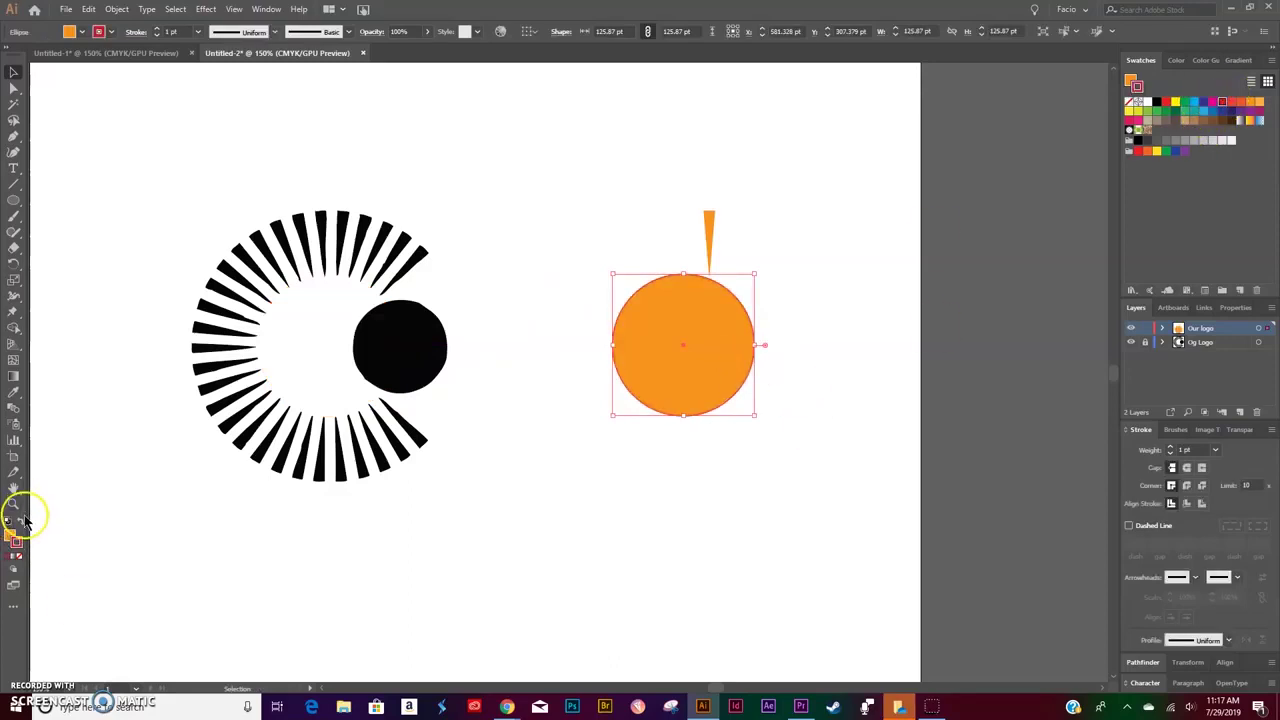
pyautogui.click(17, 563)
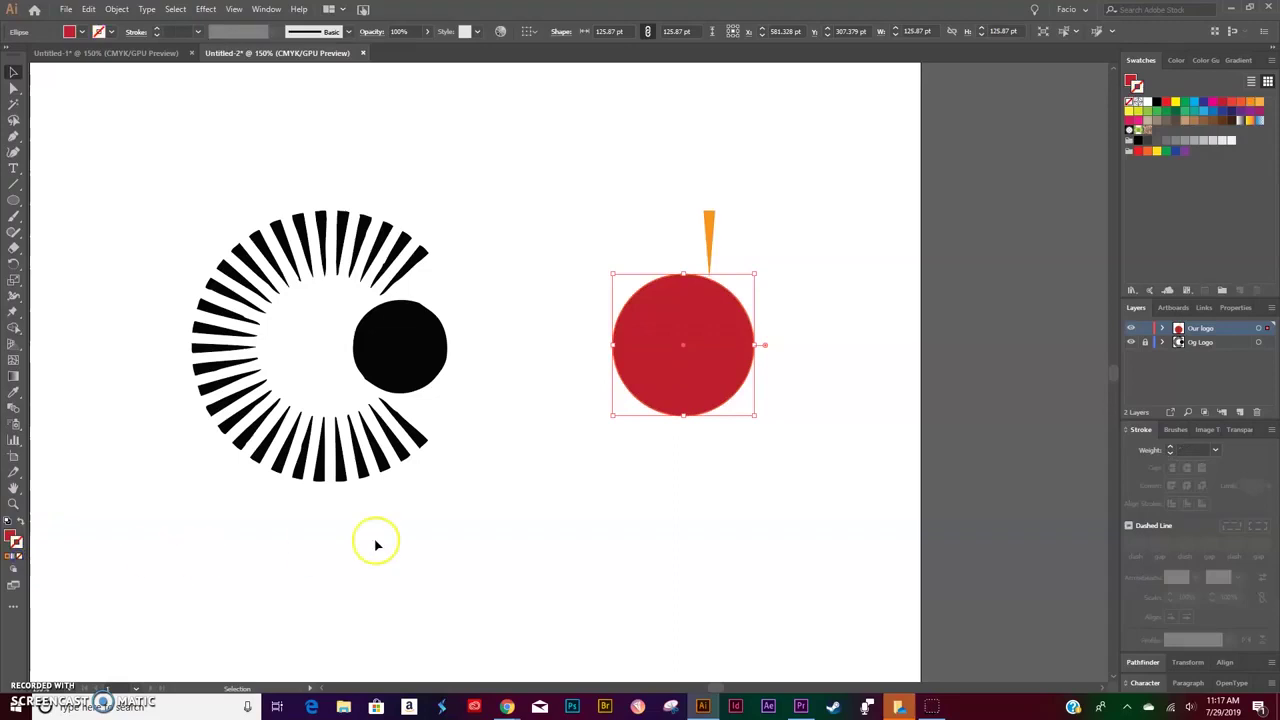
pyautogui.click(632, 484)
# - Align the orange wedge and the red circle on their horizontal centres
pyautogui.hotkey('ctrl', '+')
pyautogui.hotkey('ctrl', '+')
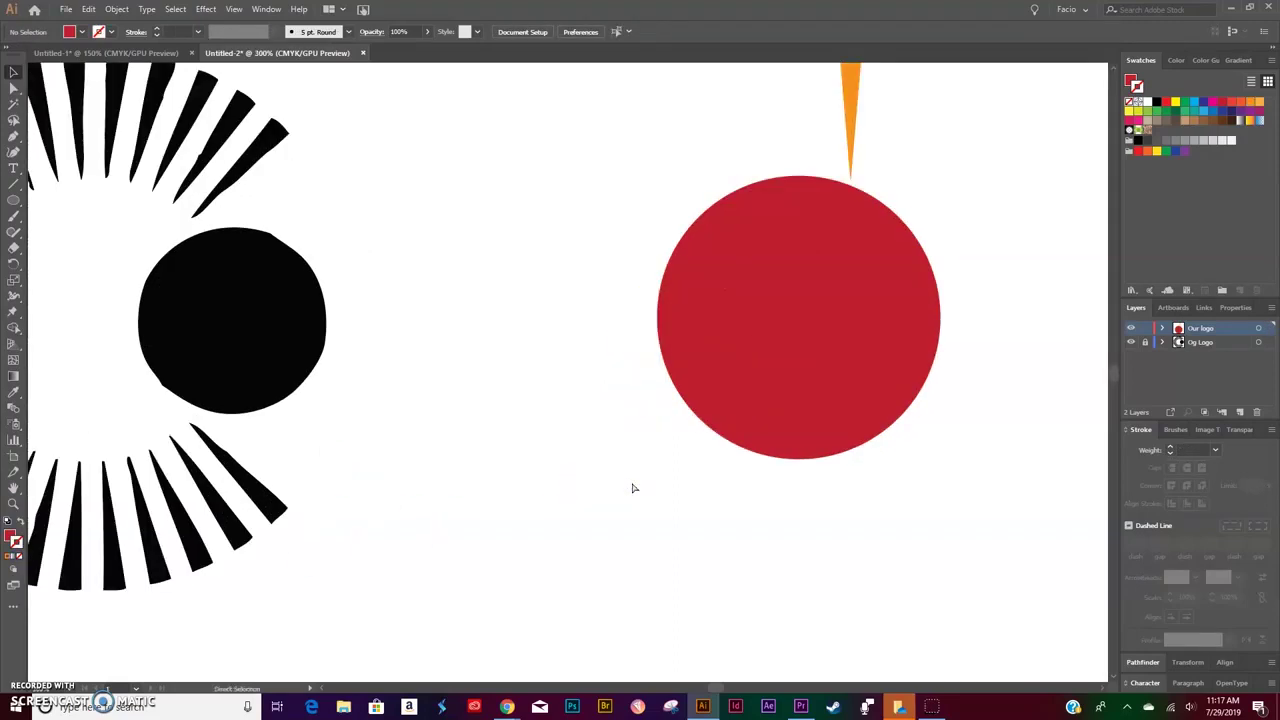
pyautogui.hscroll(3, 640, 470)
pyautogui.scroll(2, 670, 457)
pyautogui.click(686, 386)
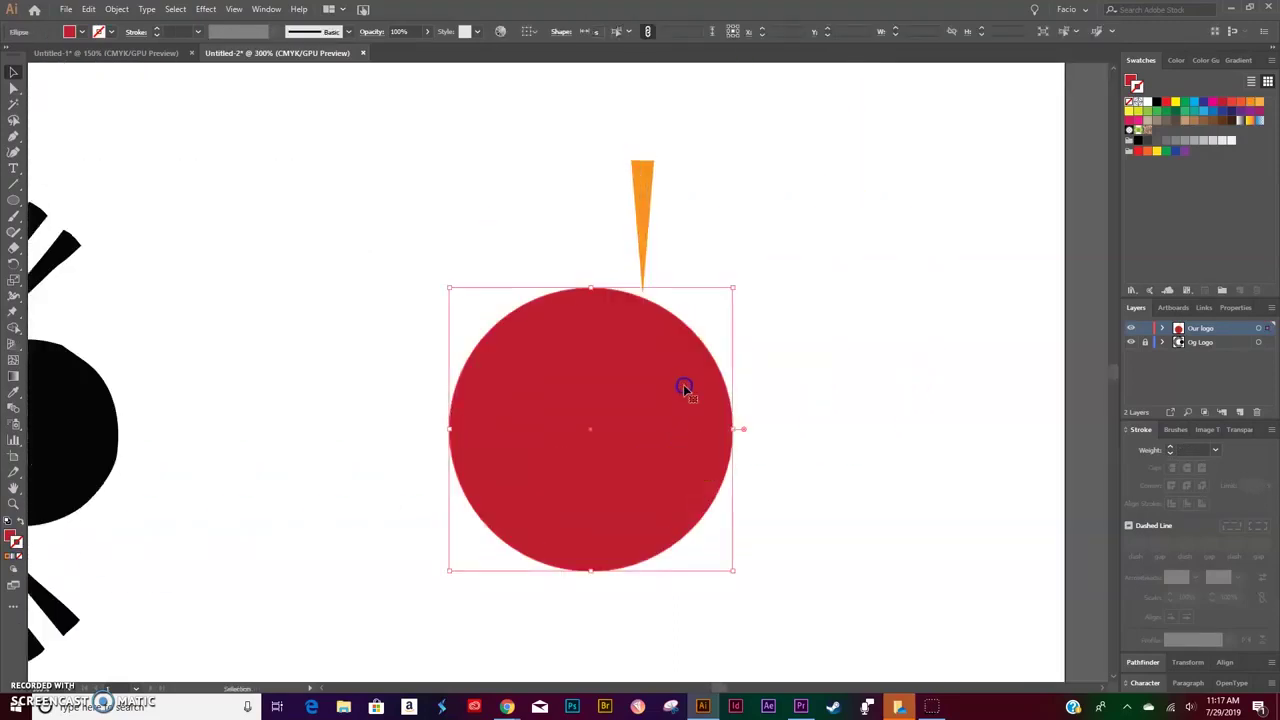
pyautogui.click(477, 553)
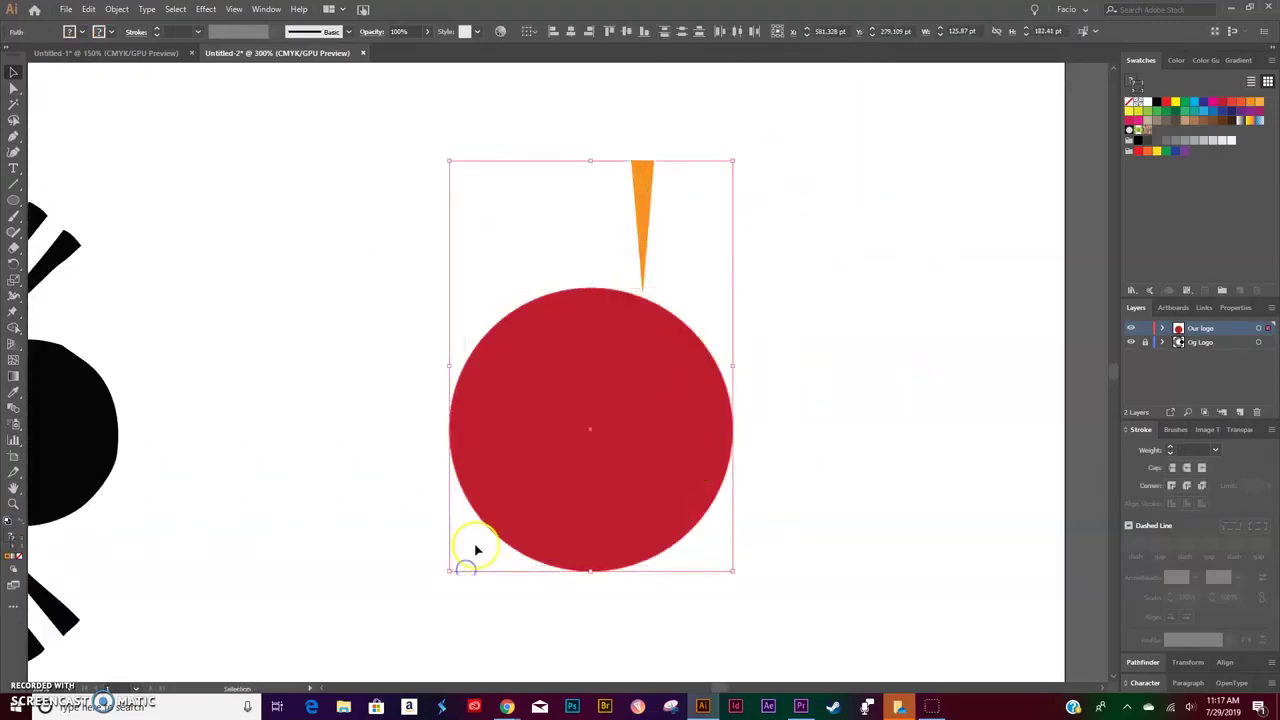
pyautogui.click(600, 374)
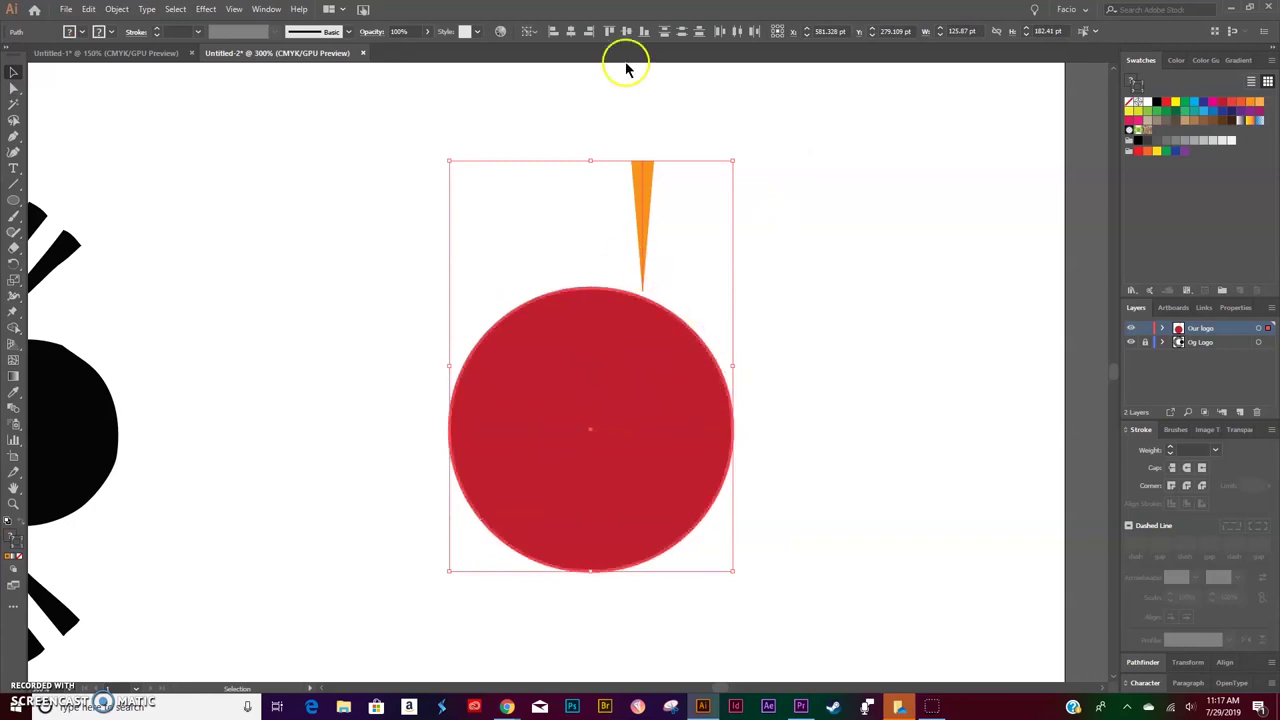
pyautogui.click(570, 32)
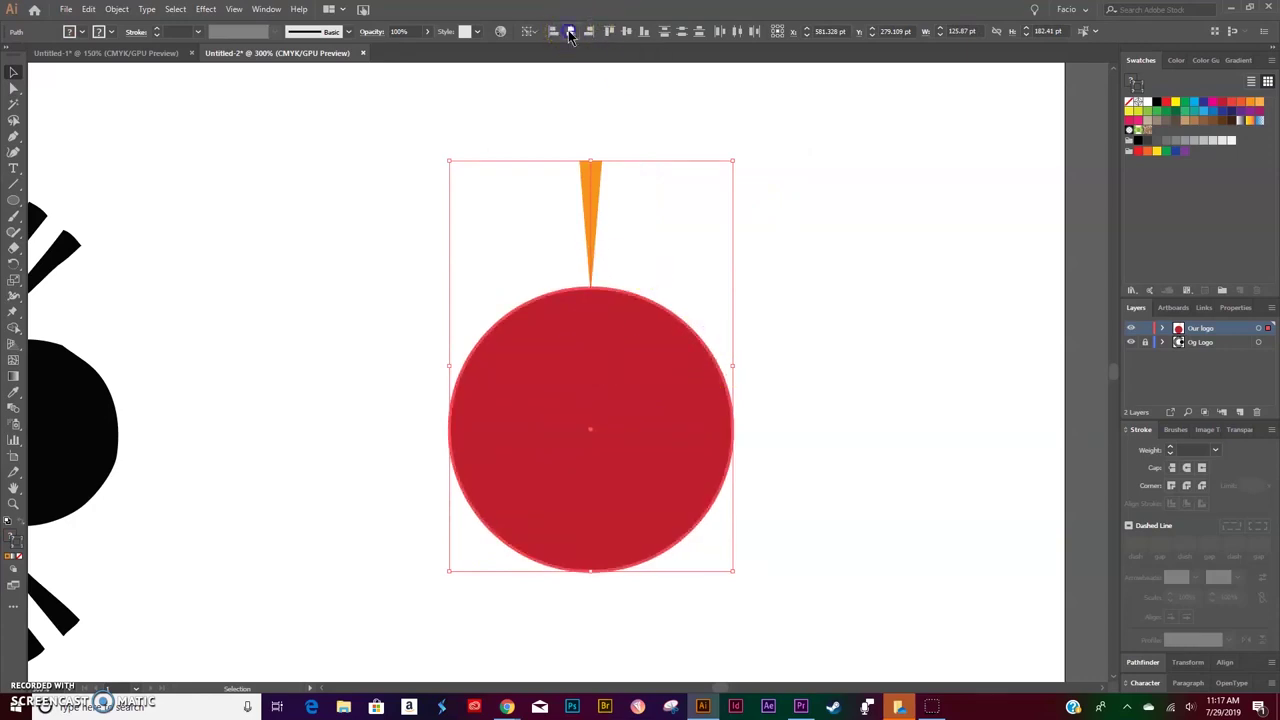
pyautogui.click(791, 245)
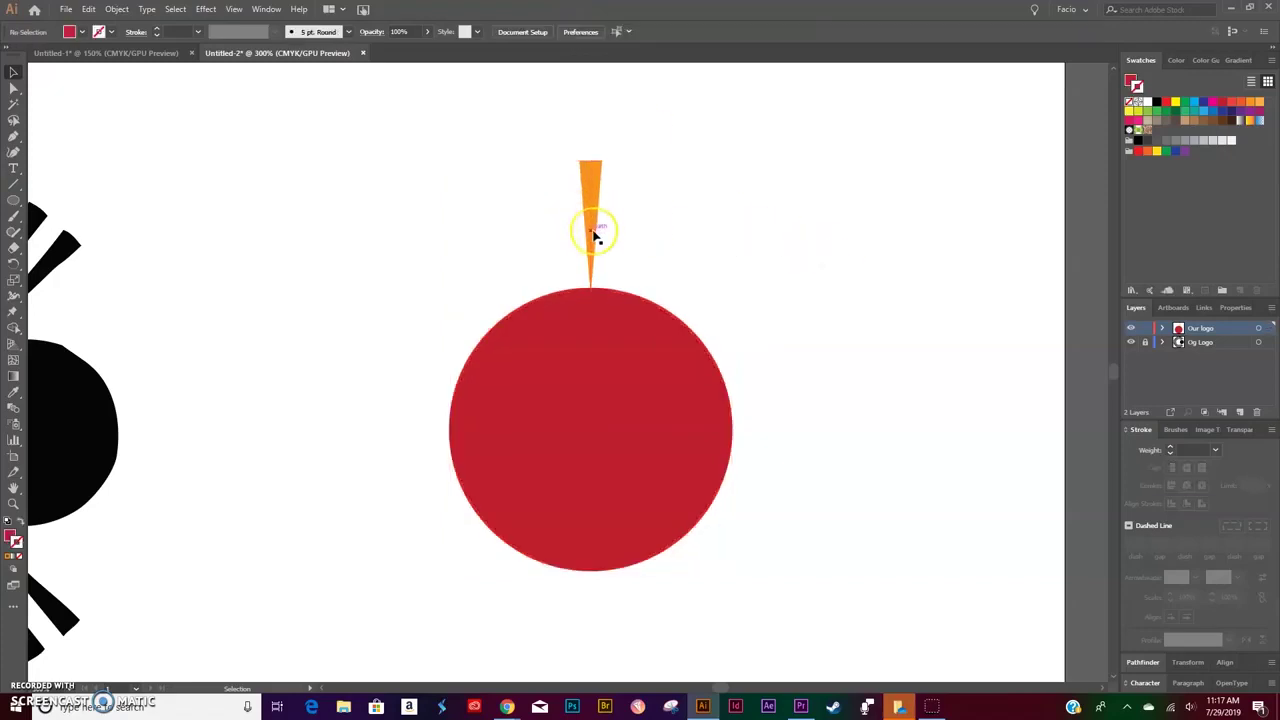
# - Move the wedge vertically so its tip snaps to the topmost point of the red circle, keeping the wedge selected
pyautogui.moveTo(592, 237); pyautogui.dragTo(594, 211)
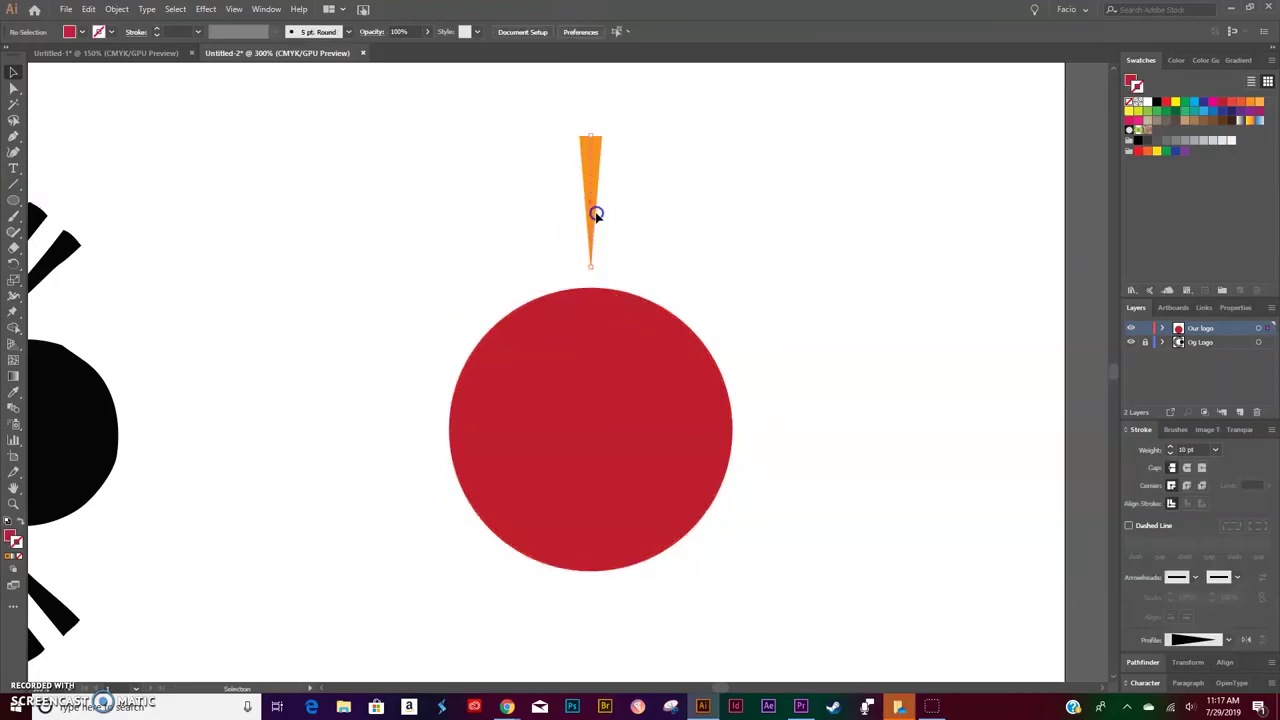
pyautogui.moveTo(593, 220); pyautogui.dragTo(593, 242)
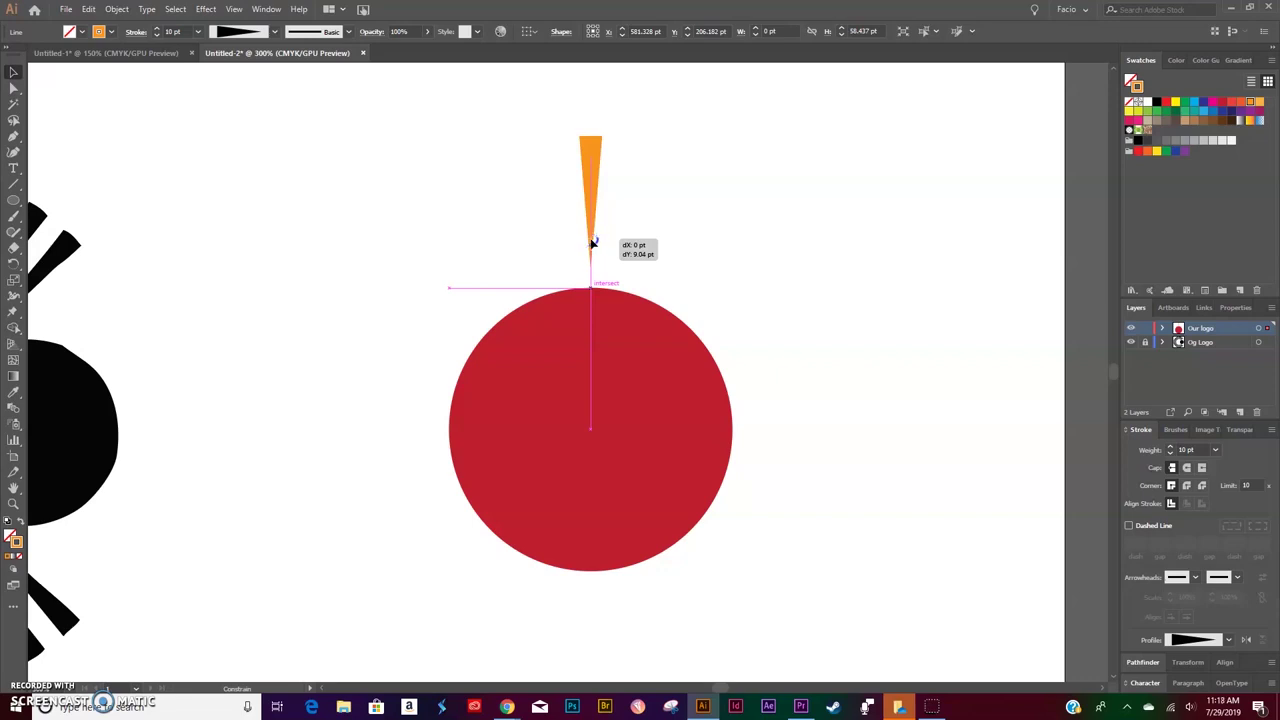
pyautogui.moveTo(592, 242); pyautogui.dragTo(591, 286)
pyautogui.click(790, 300)
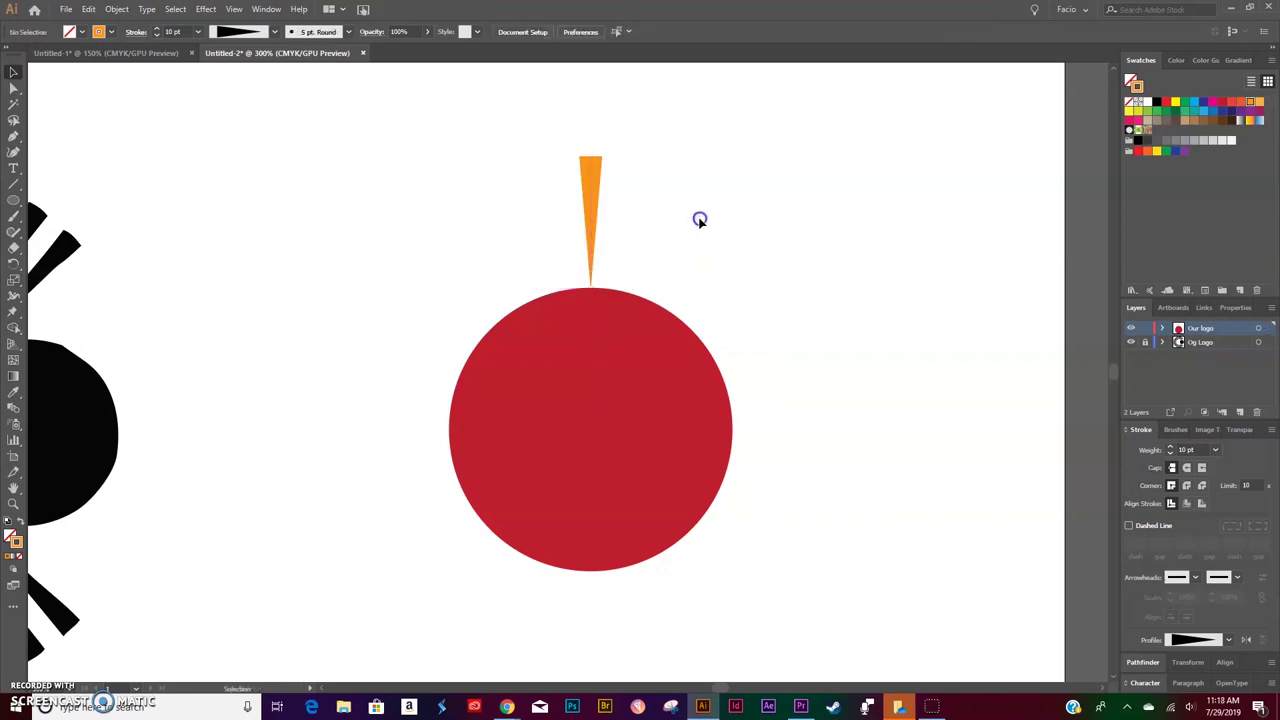
pyautogui.hotkey('ctrl', 'z')
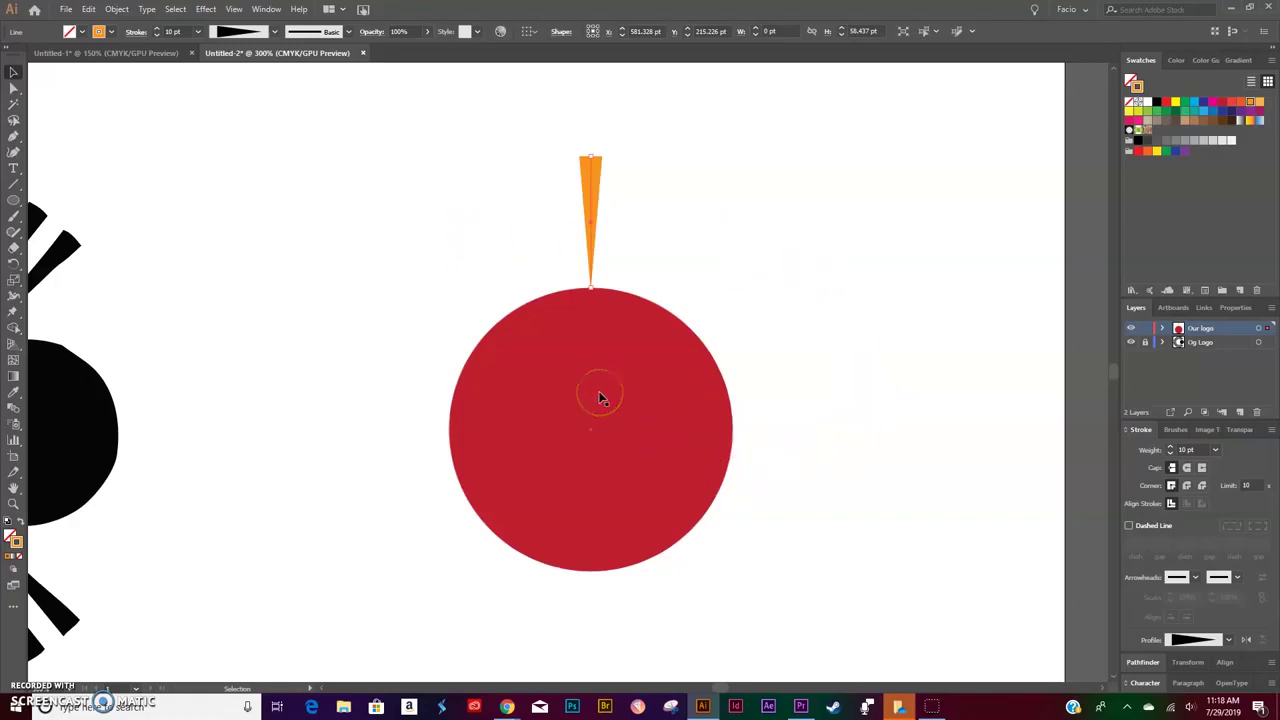
# - Create a copy of the wedge rotated 9.47° about the centre of the red circle
pyautogui.press('r')
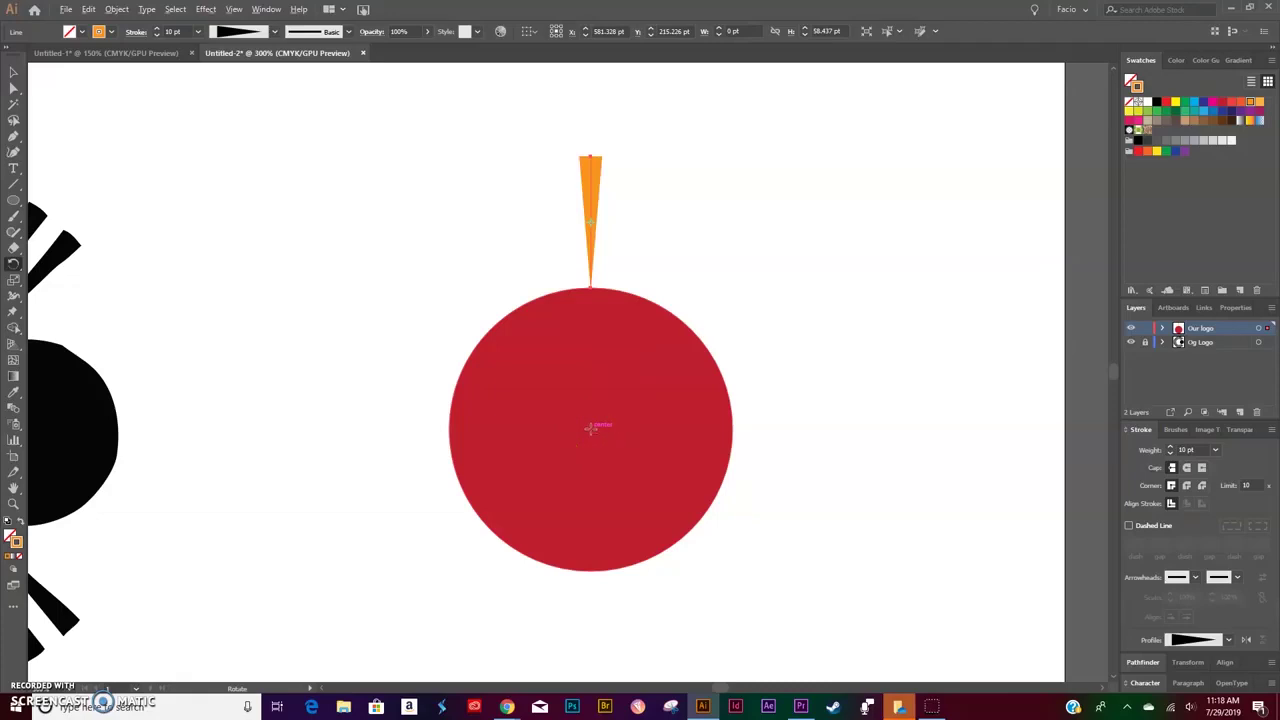
pyautogui.keyDown('alt'); pyautogui.click(591, 428); pyautogui.keyUp('alt')
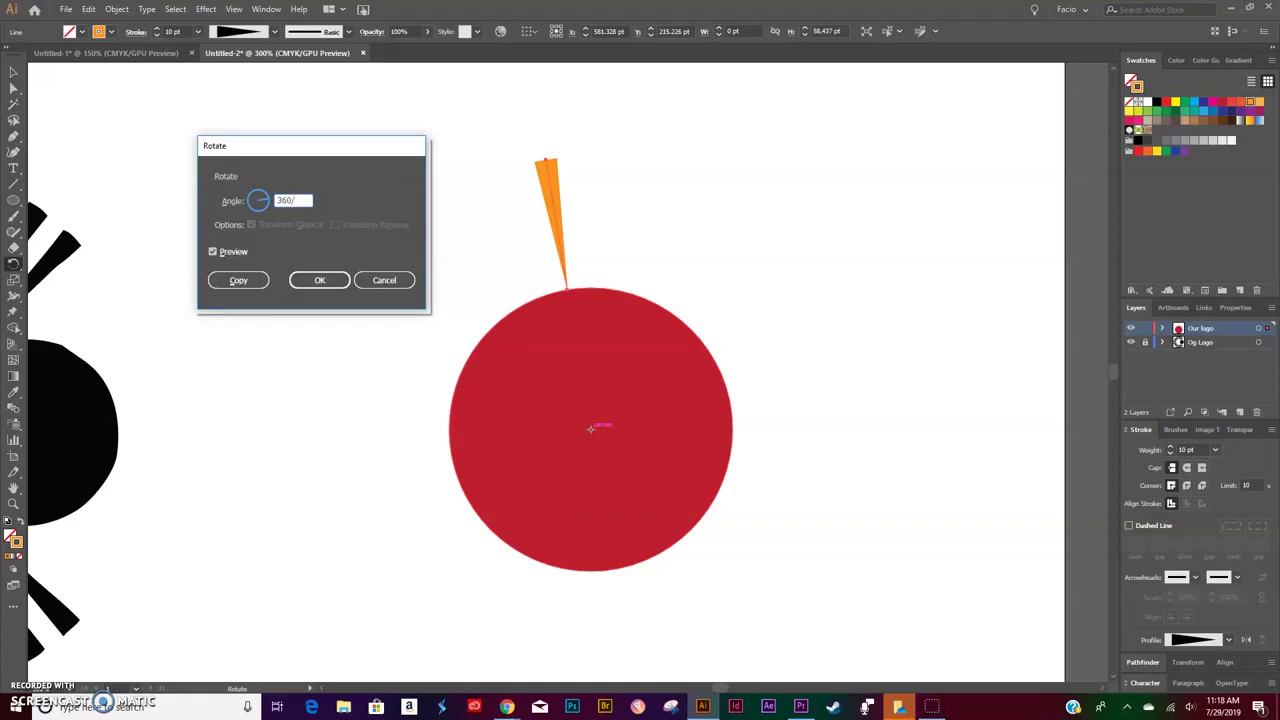
pyautogui.click(212, 251)
pyautogui.click(212, 251)
pyautogui.click(283, 202)
pyautogui.moveTo(286, 201); pyautogui.dragTo(300, 201)
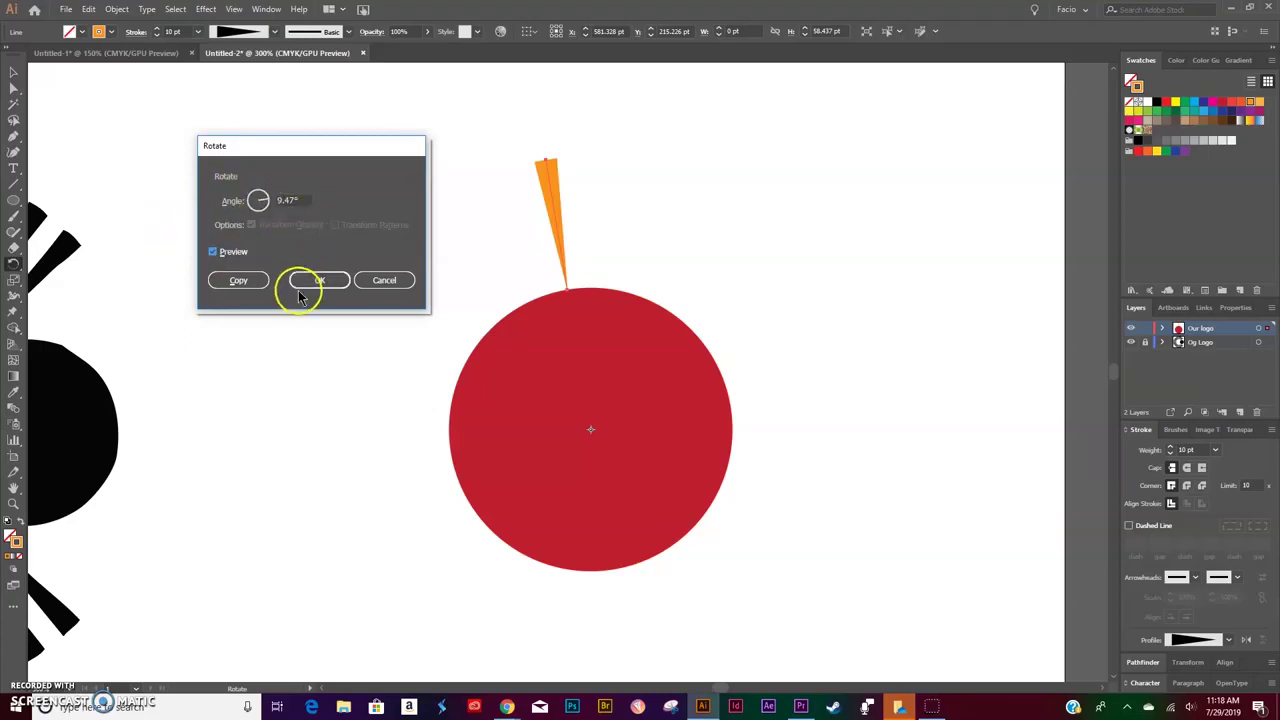
pyautogui.click(254, 277)
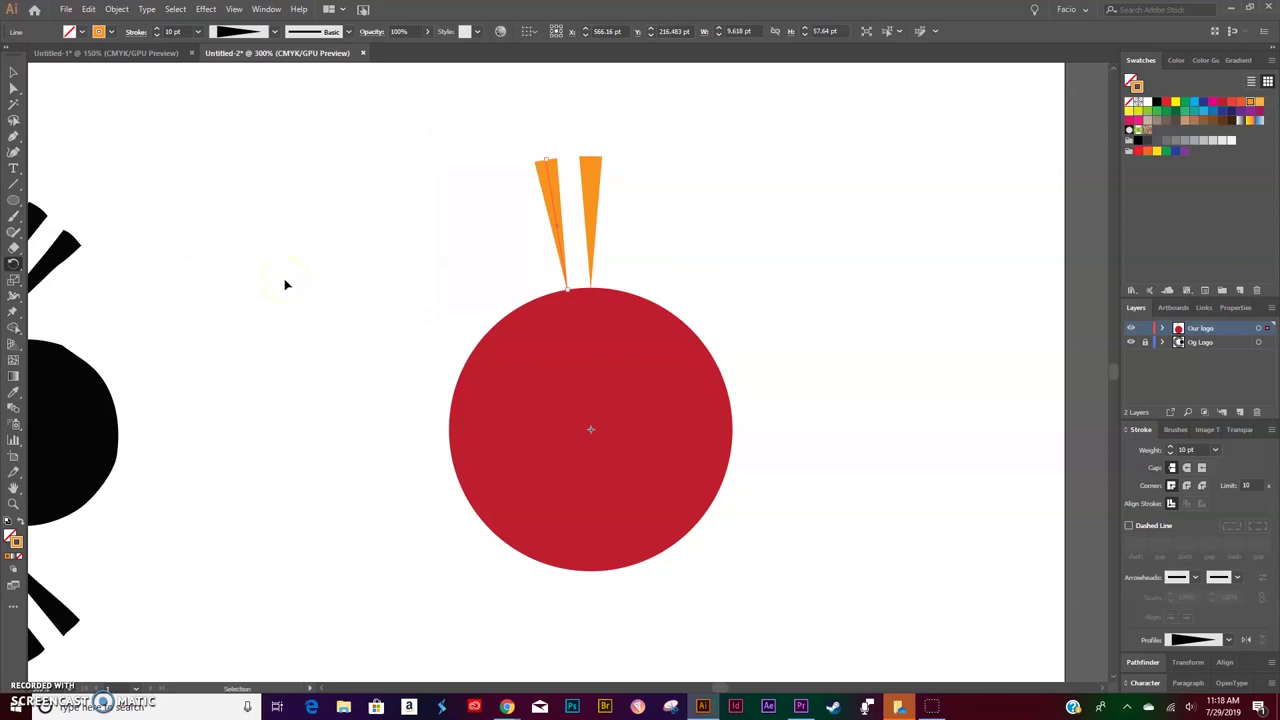
# - Repeat the rotated copy all the way around the red circle until the wedges form a complete ring of rays
pyautogui.hotkey('ctrl', 'd')
pyautogui.hotkey('ctrl', 'd')
pyautogui.hotkey('ctrl', 'd')
pyautogui.hotkey('ctrl', 'd')
pyautogui.hotkey('ctrl', 'd')
pyautogui.hotkey('ctrl', 'd')
pyautogui.hotkey('ctrl', 'd')
pyautogui.hotkey('ctrl', 'd')
pyautogui.hotkey('ctrl', 'd')
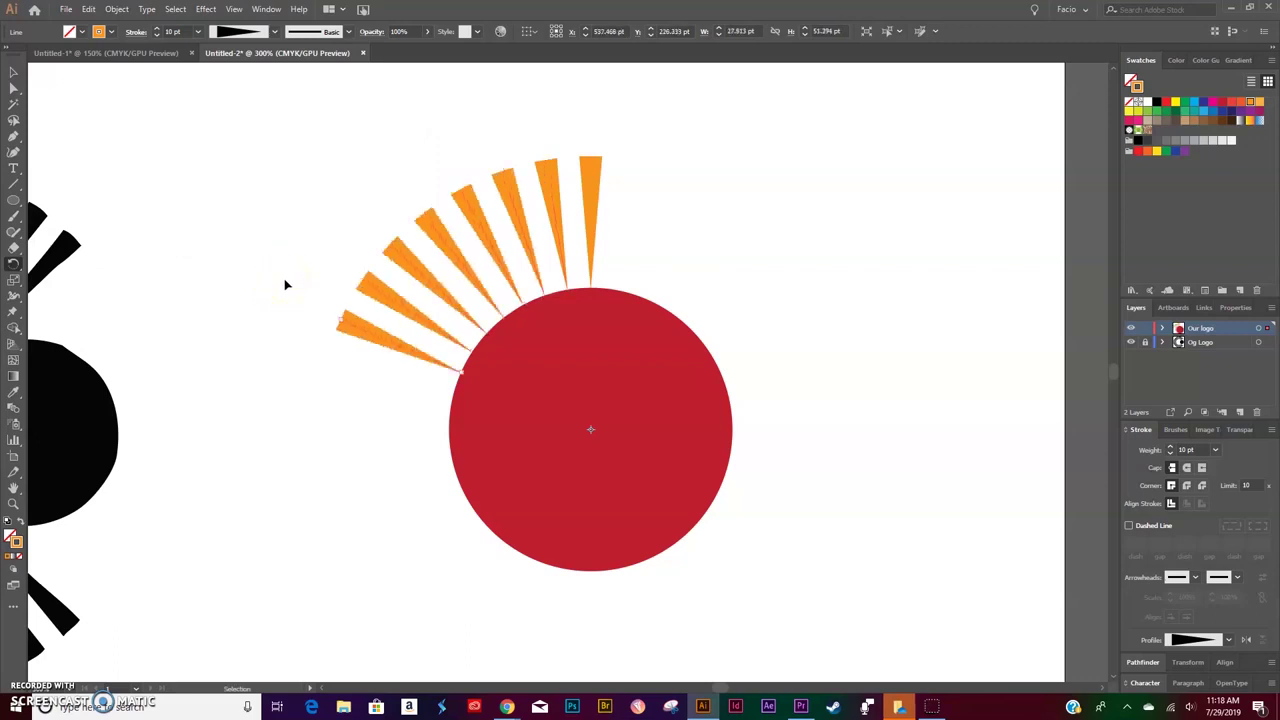
pyautogui.hotkey('ctrl', 'd')
pyautogui.hotkey('ctrl', 'd')
pyautogui.hotkey('ctrl', 'd')
pyautogui.hotkey('ctrl', 'd')
pyautogui.hotkey('ctrl', 'd')
pyautogui.hotkey('ctrl', 'd')
pyautogui.hotkey('ctrl', 'd')
pyautogui.hotkey('ctrl', 'd')
pyautogui.hotkey('ctrl', 'd')
pyautogui.hotkey('ctrl', 'd')
pyautogui.hotkey('ctrl', 'd')
pyautogui.hotkey('ctrl', 'd')
pyautogui.hotkey('ctrl', 'd')
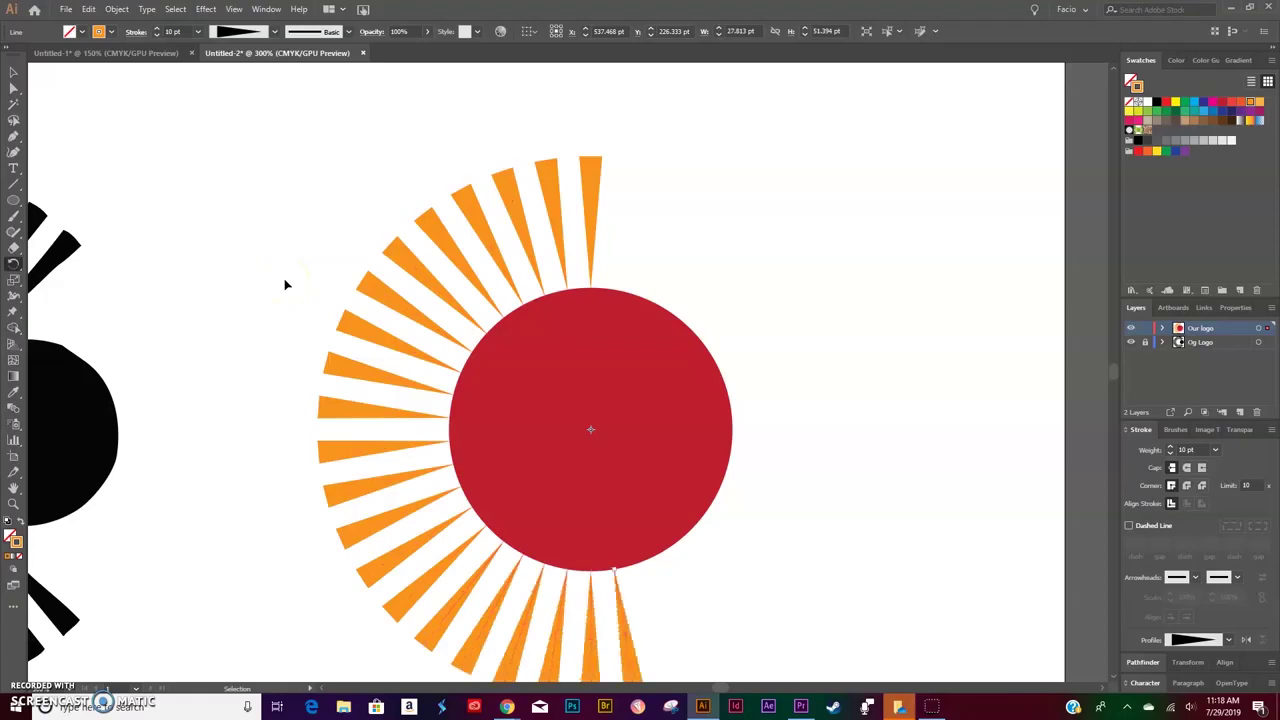
pyautogui.hotkey('ctrl', 'd')
pyautogui.hotkey('ctrl', 'd')
pyautogui.hotkey('ctrl', 'd')
pyautogui.hotkey('ctrl', 'd')
pyautogui.hotkey('ctrl', 'd')
pyautogui.hotkey('ctrl', 'd')
pyautogui.hotkey('ctrl', 'd')
pyautogui.hotkey('ctrl', 'd')
pyautogui.hotkey('ctrl', 'd')
pyautogui.hotkey('ctrl', 'd')
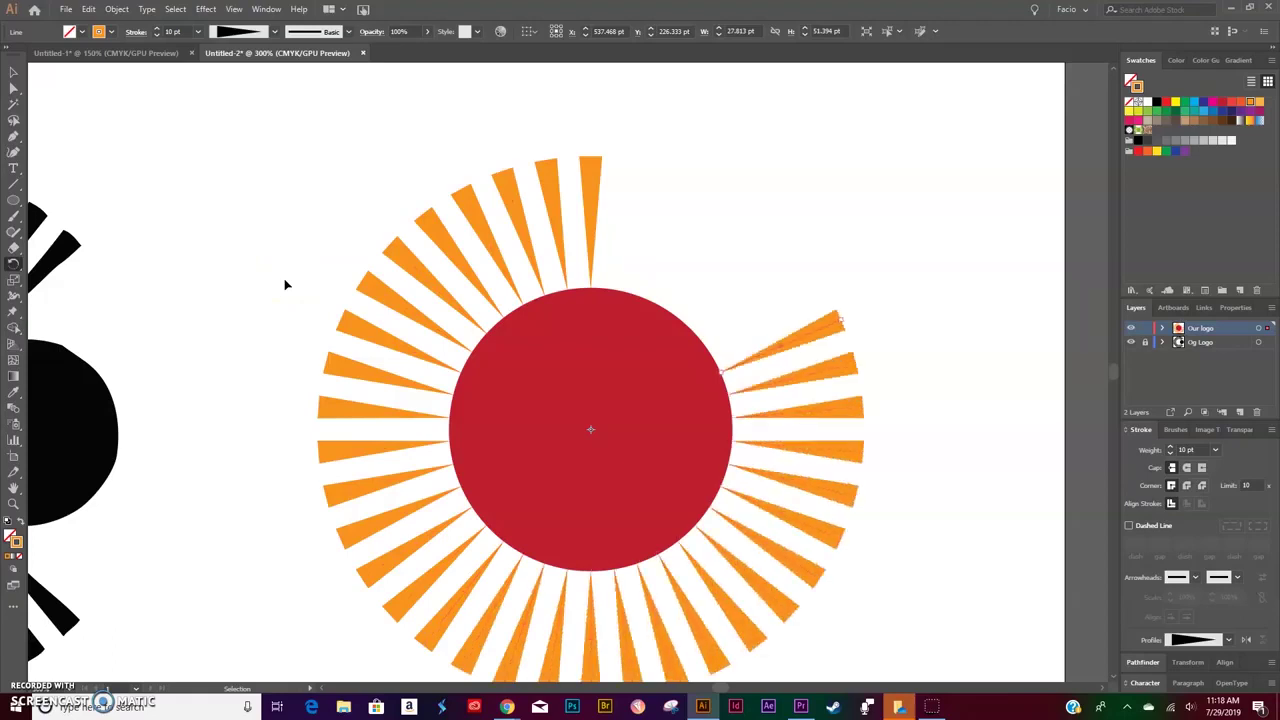
pyautogui.hotkey('ctrl', 'd')
pyautogui.hotkey('ctrl', 'd')
pyautogui.hotkey('ctrl', 'd')
pyautogui.hotkey('ctrl', 'd')
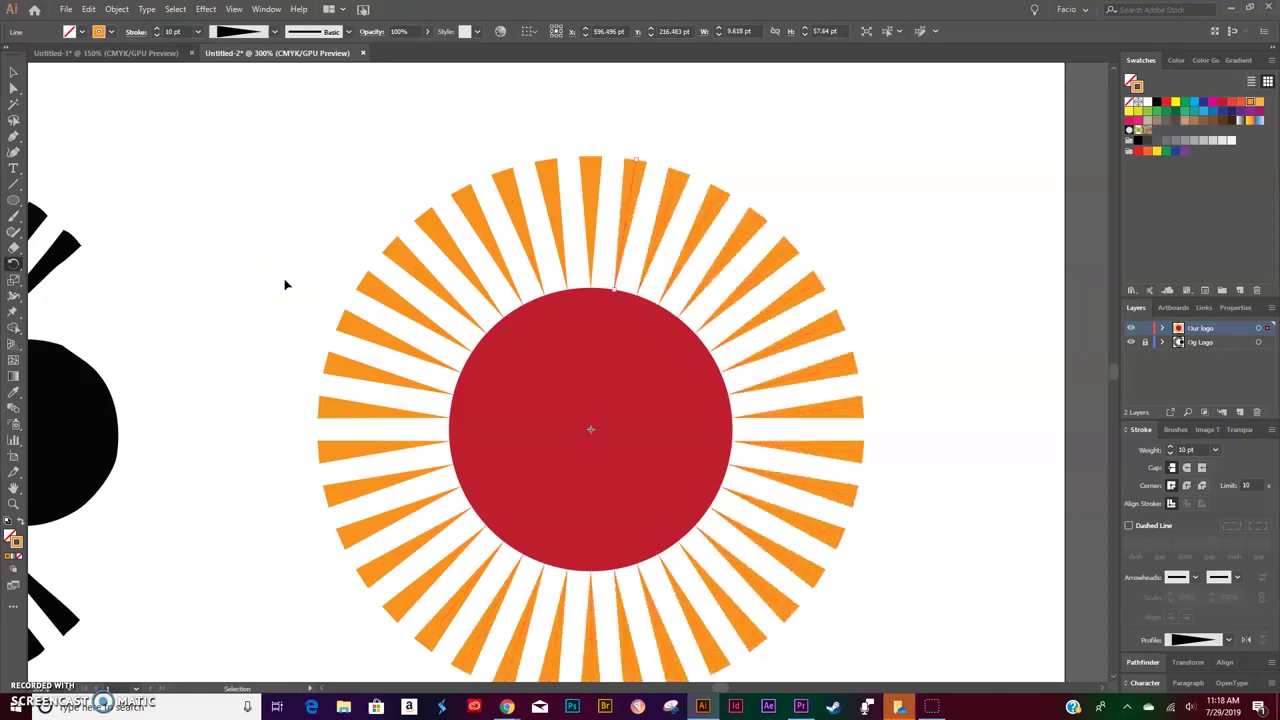
# - Select all the orange rays with the Magic Wand and expand their appearance into filled shapes
pyautogui.press('v')
pyautogui.click(577, 286)
pyautogui.click(692, 396)
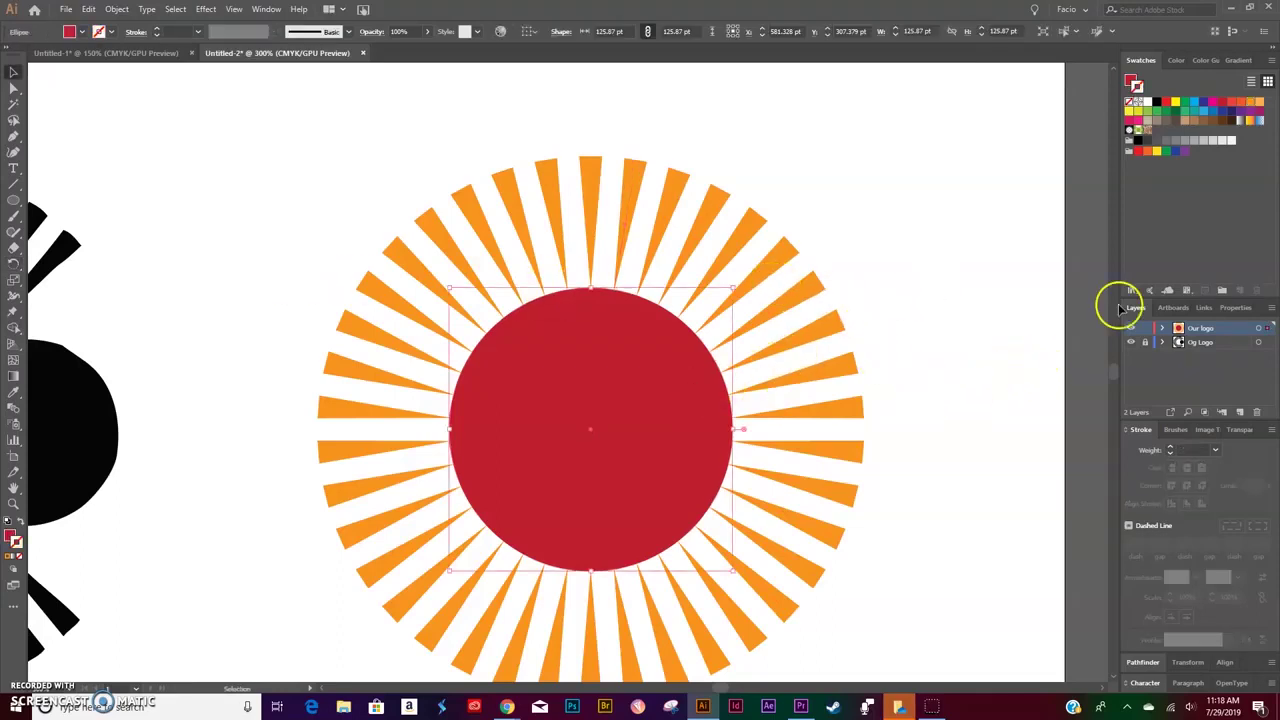
pyautogui.click(12, 107)
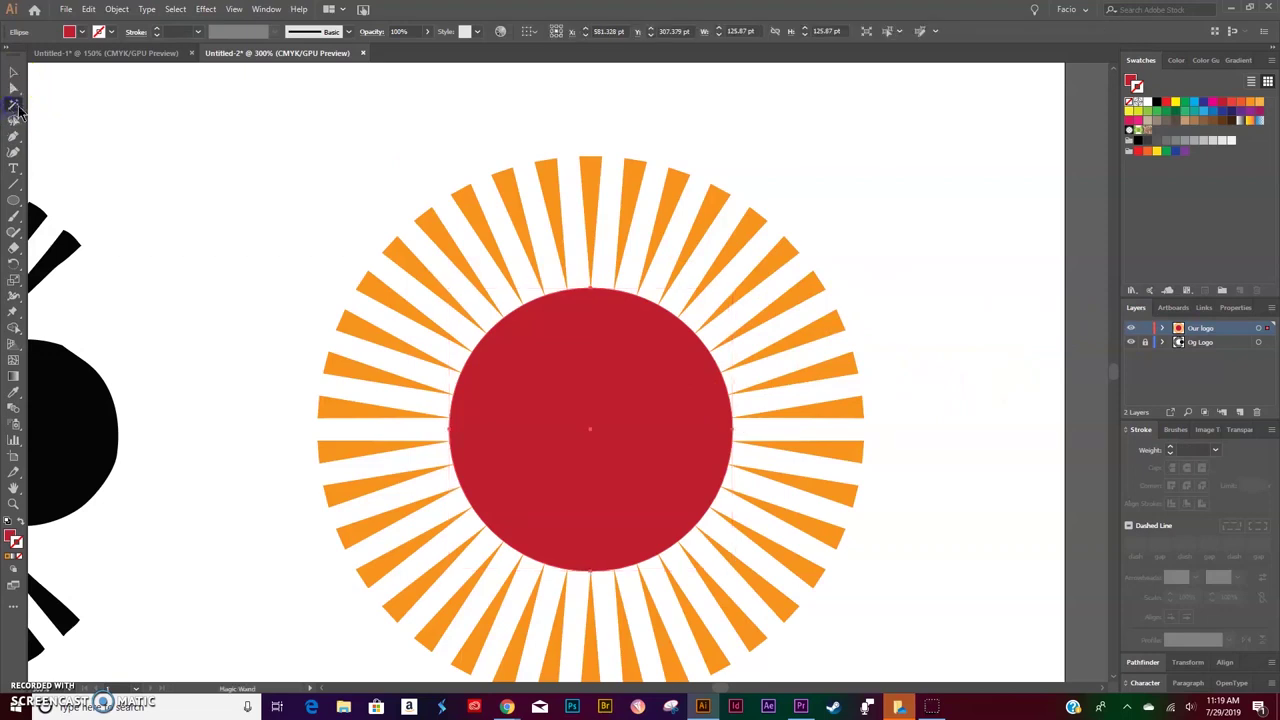
pyautogui.click(510, 198)
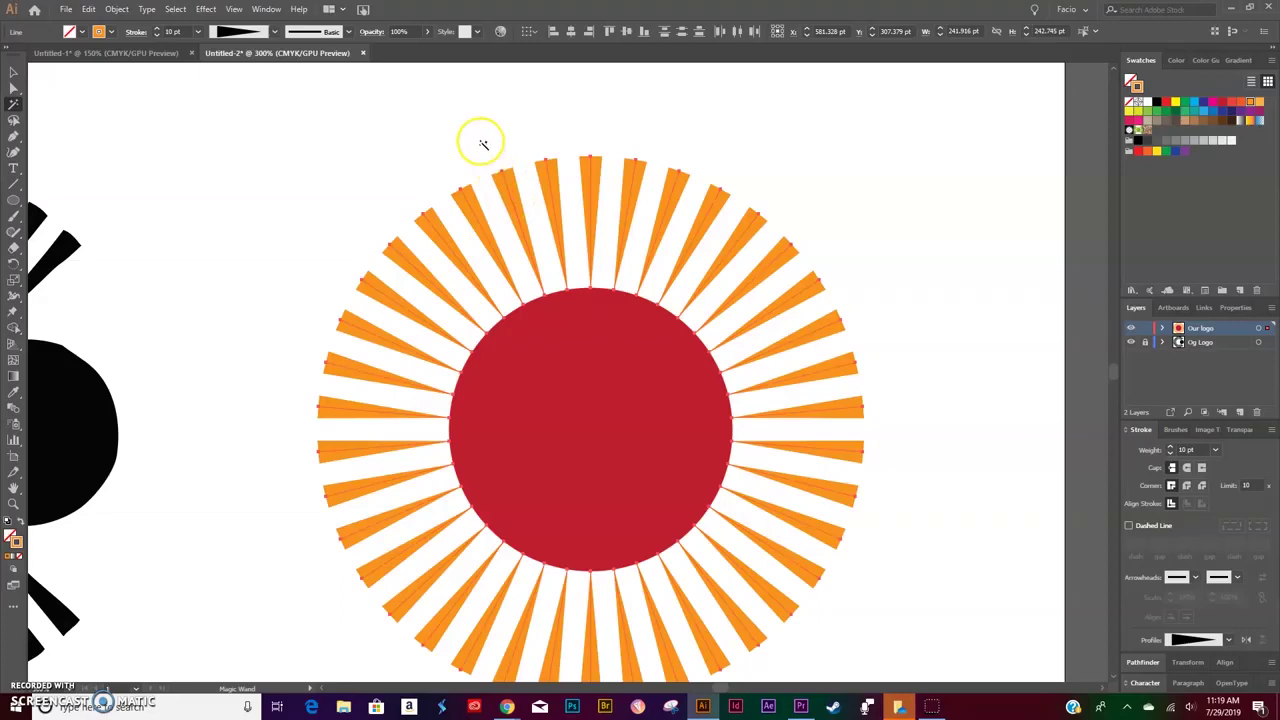
pyautogui.press('v')
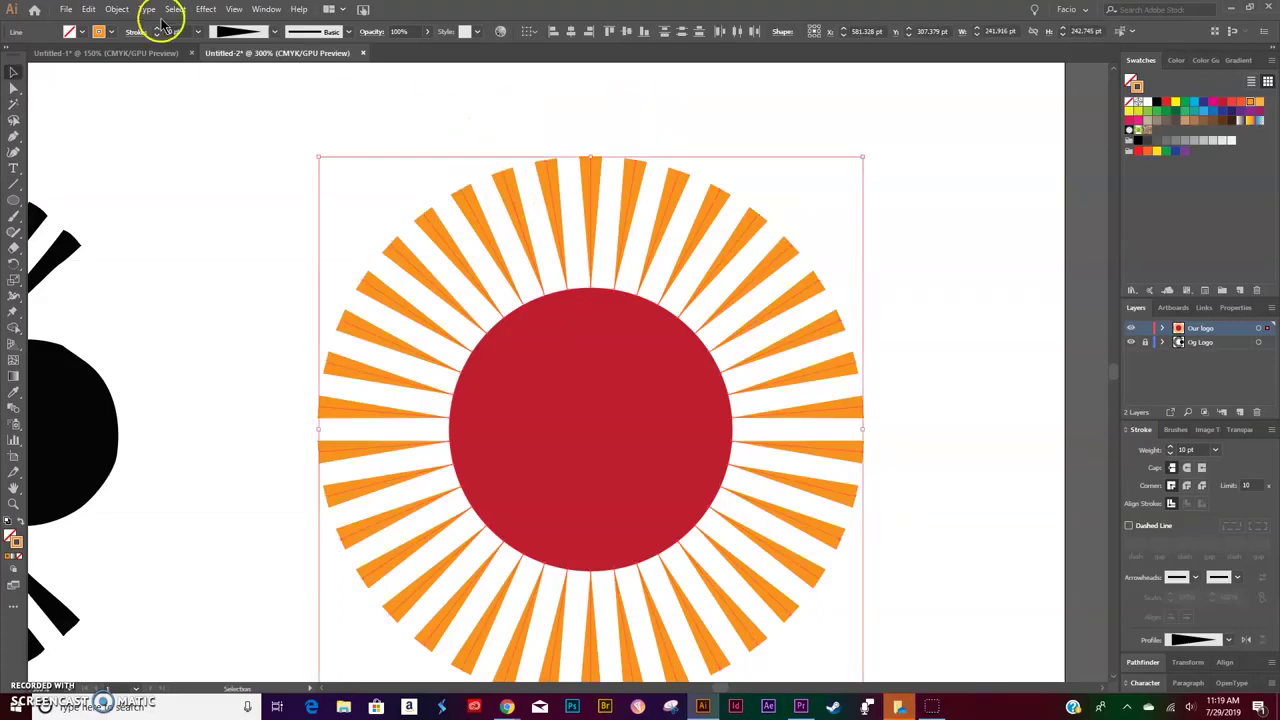
pyautogui.click(117, 10)
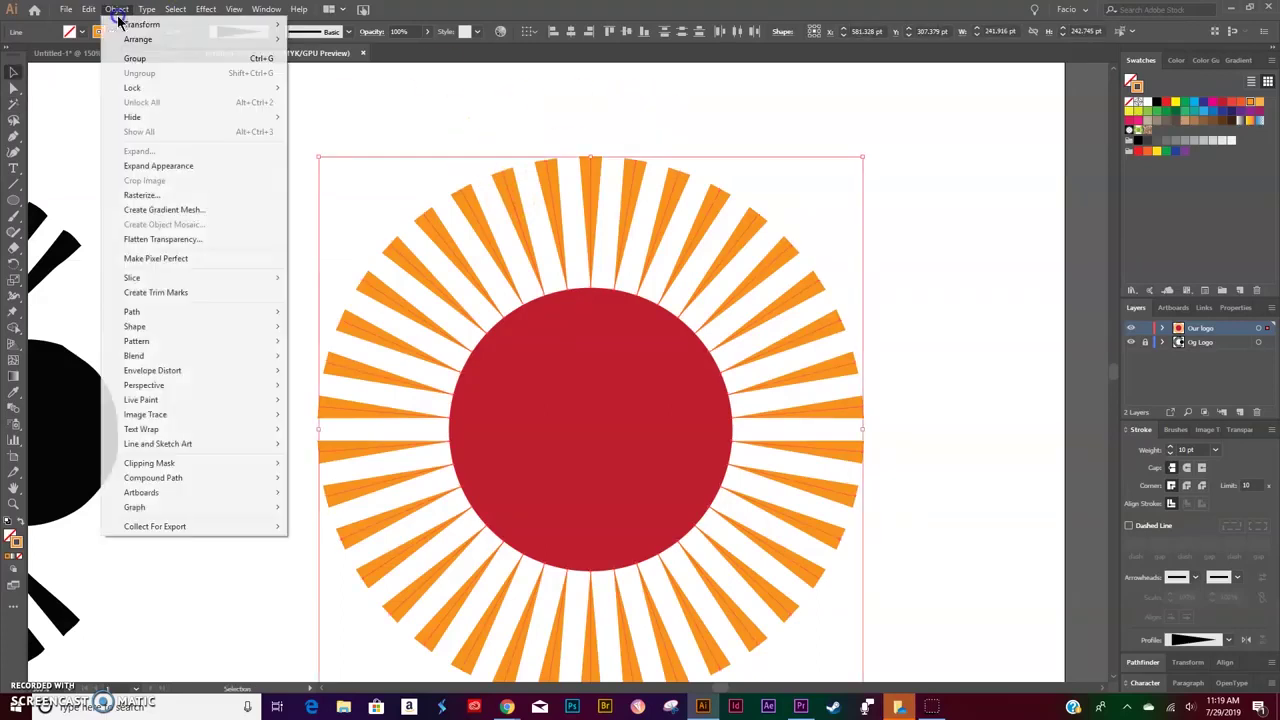
pyautogui.click(150, 166)
pyautogui.click(949, 351)
# - Send the red circle to the back and enlarge it from its centre to about 243 pt, reaching the rays' outer edge
pyautogui.click(671, 410)
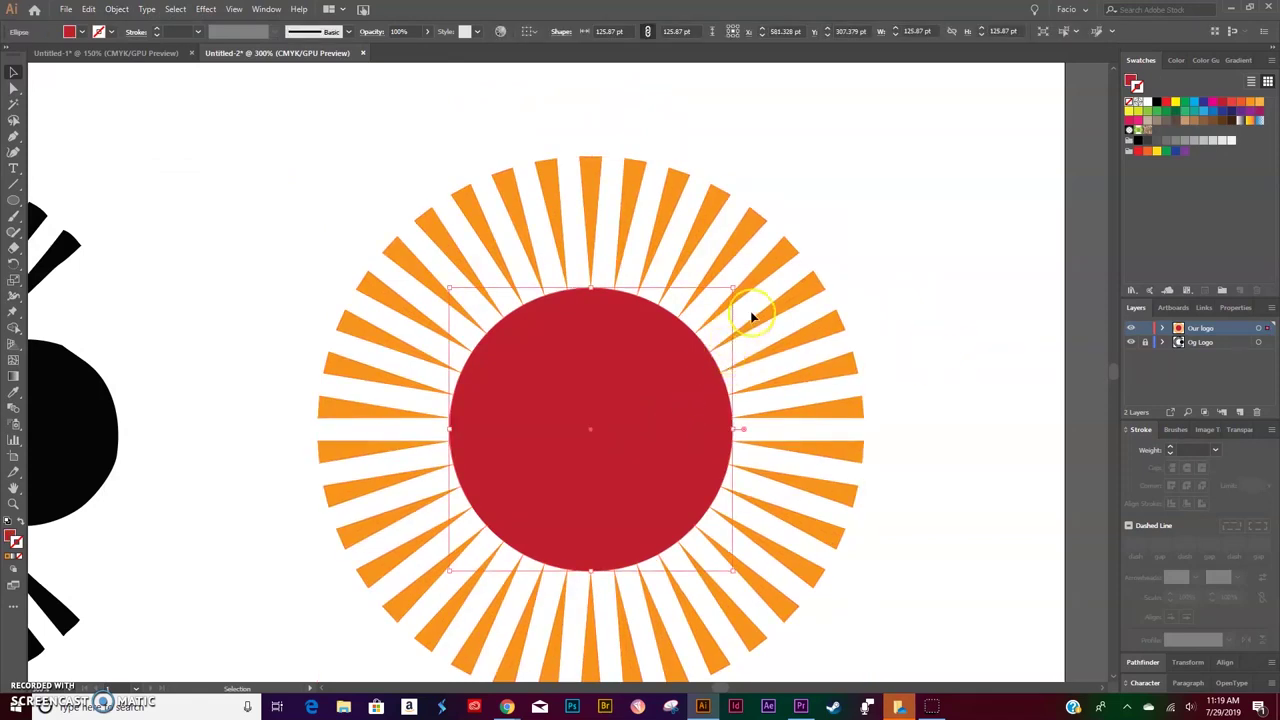
pyautogui.rightClick(677, 371)
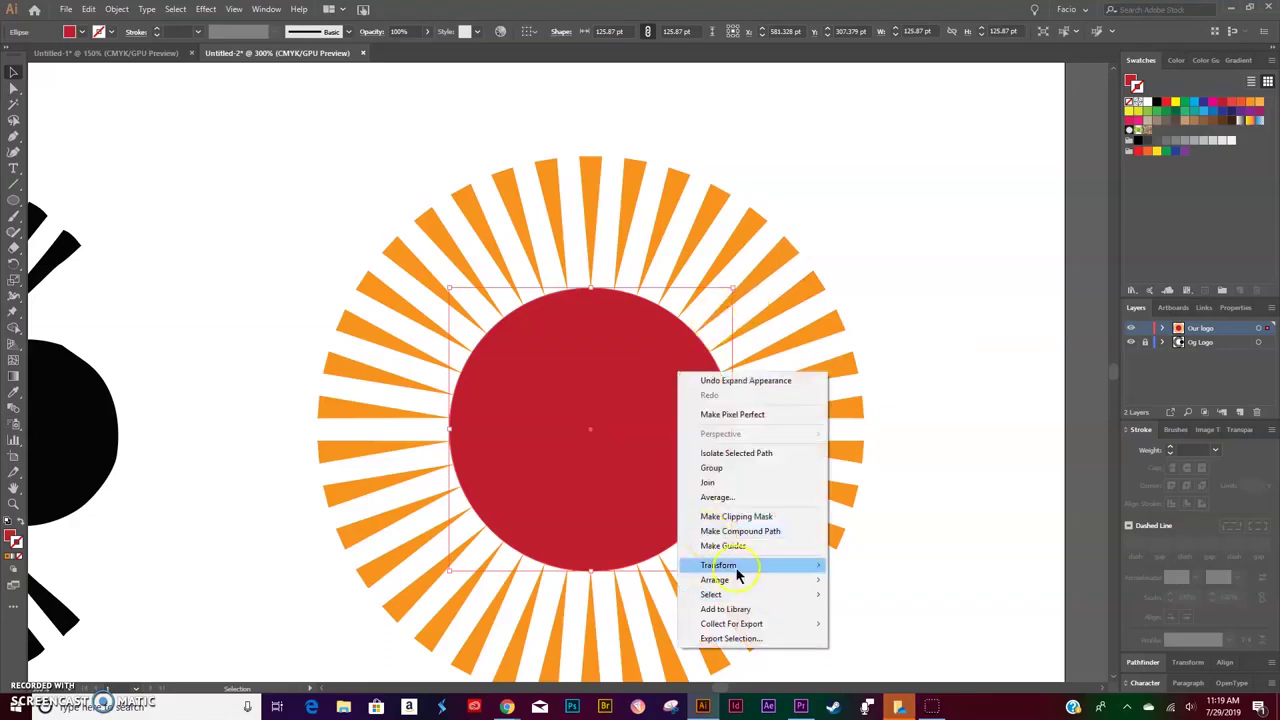
pyautogui.moveTo(737, 581)
pyautogui.click(874, 624)
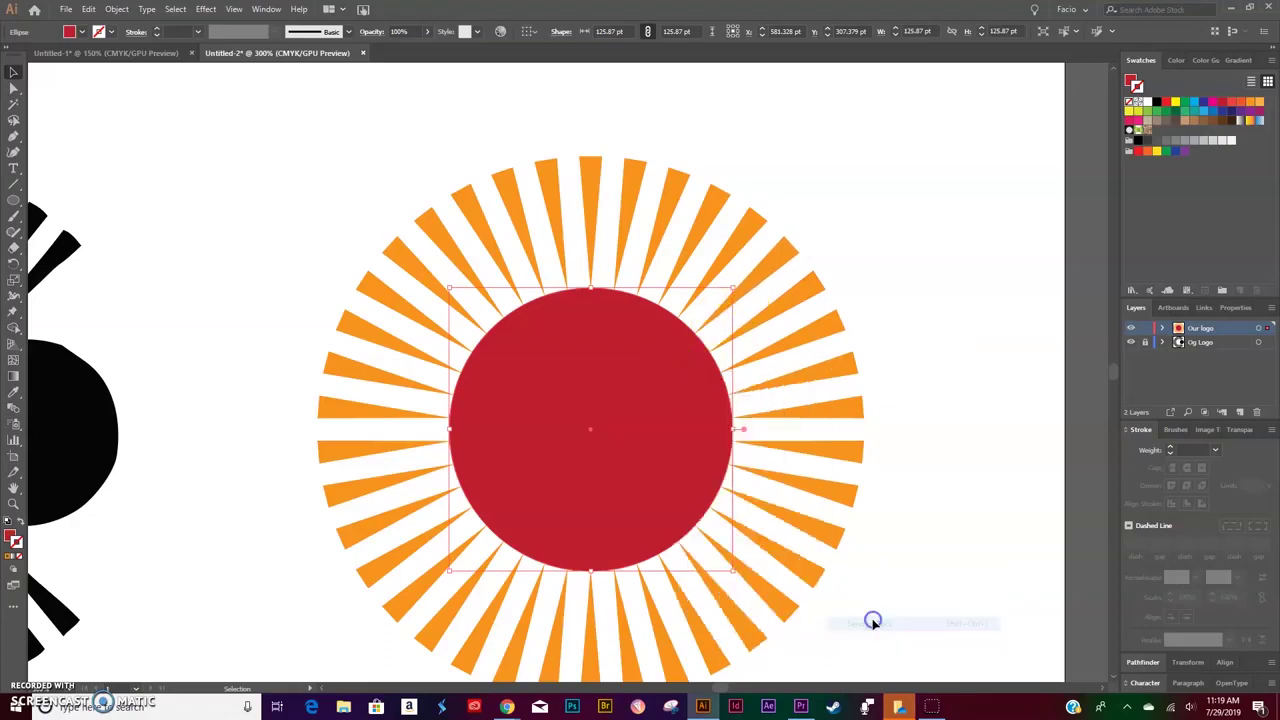
pyautogui.moveTo(732, 286); pyautogui.dragTo(931, 157)
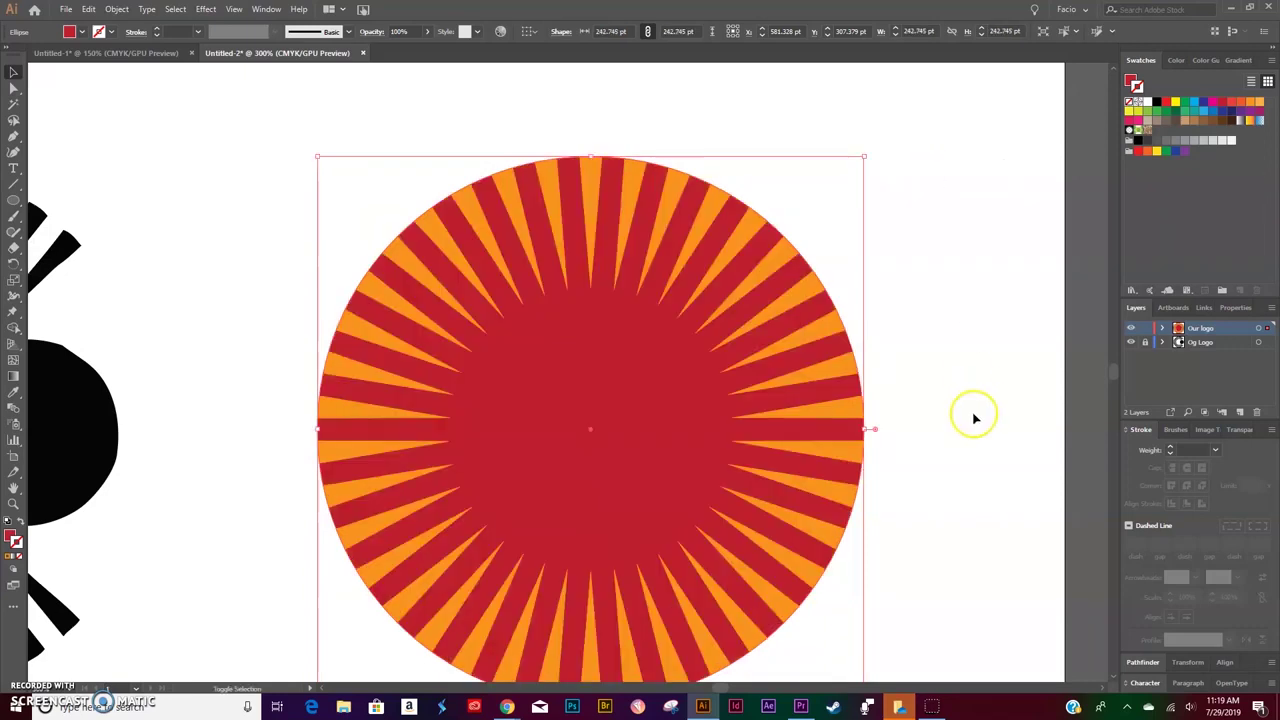
pyautogui.click(971, 414)
# - Draw a black-filled circle without stroke, about 68 pt in diameter, in the empty area right of the sunburst
pyautogui.scroll(-2, 971, 414)
pyautogui.press('l')
pyautogui.click(1171, 60)
pyautogui.click(1137, 152)
pyautogui.moveTo(955, 407); pyautogui.dragTo(1005, 484)
pyautogui.press('v')
pyautogui.click(940, 580)
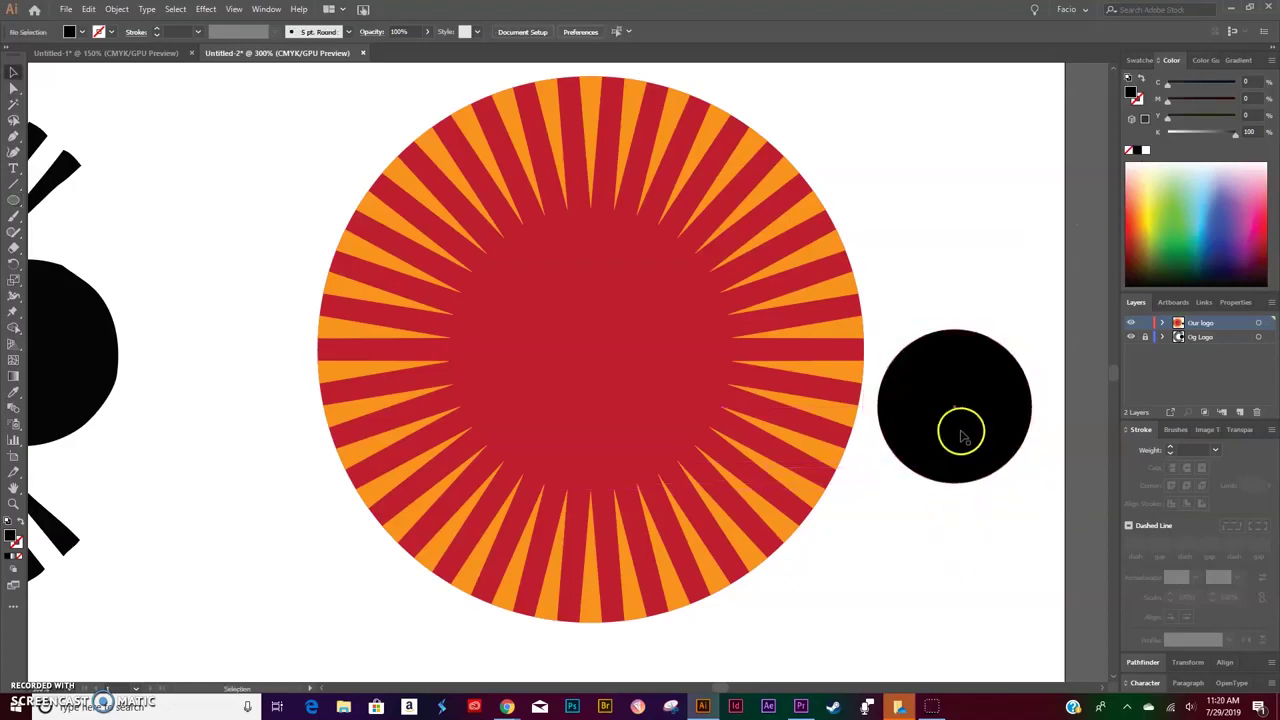
# - Move the black circle onto the original logo's solid dot and scale it proportionally to about 83 pt to match
pyautogui.moveTo(932, 449); pyautogui.dragTo(568, 392)
pyautogui.hscroll(-3, 568, 392)
pyautogui.moveTo(803, 386); pyautogui.dragTo(240, 387)
pyautogui.moveTo(292, 426); pyautogui.dragTo(310, 444)
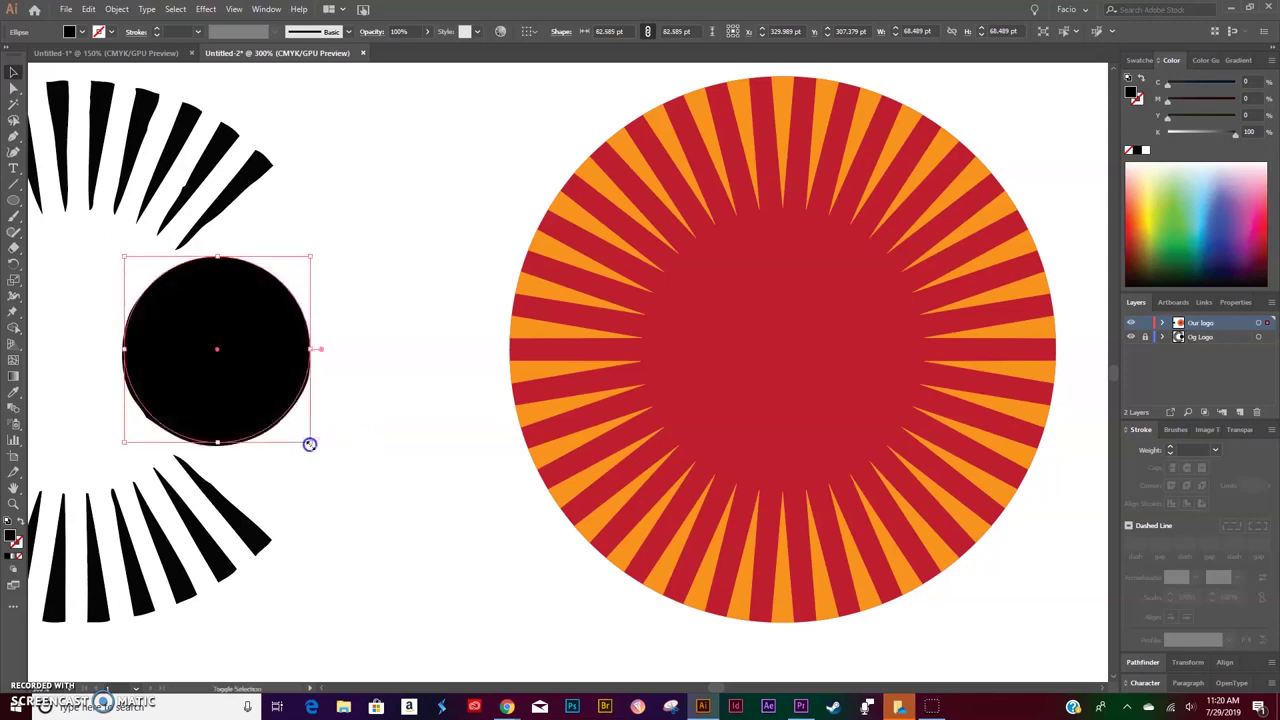
# - Fill the fitted circle with lime green (C 29.02, Y 100) and move it right into the gap beside the sunburst
pyautogui.click(1153, 226)
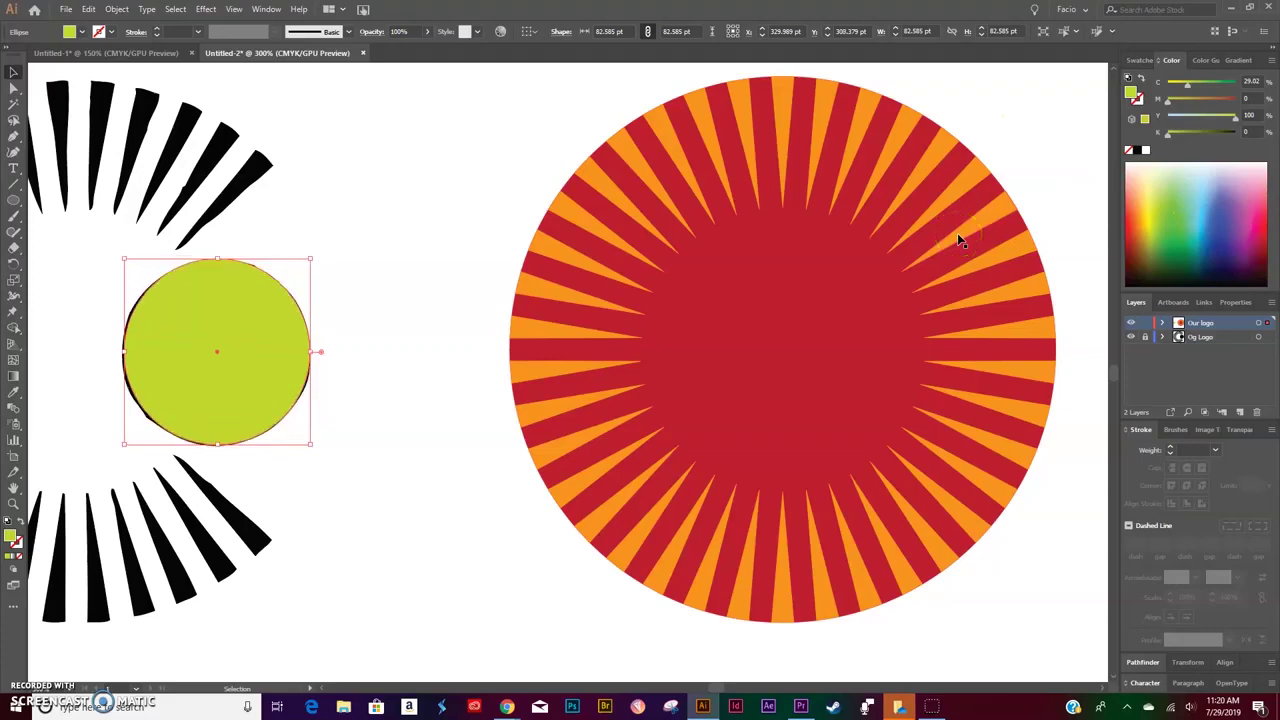
pyautogui.click(477, 489)
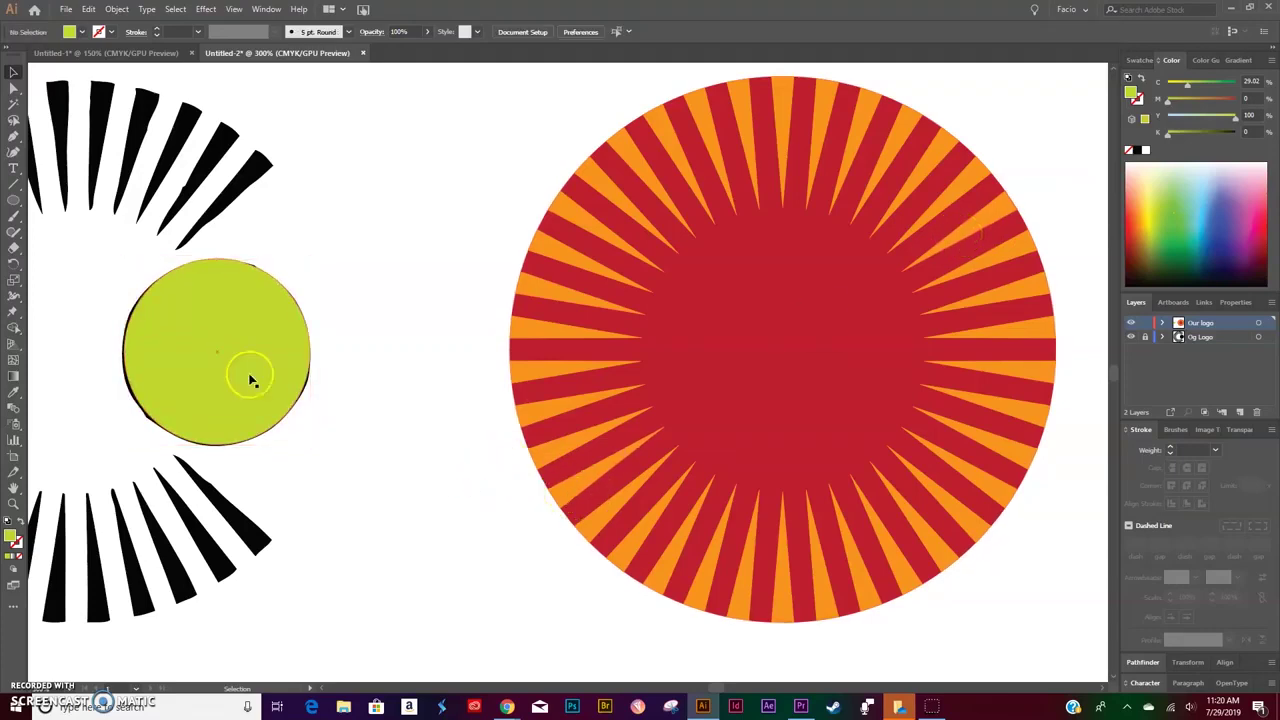
pyautogui.moveTo(255, 374); pyautogui.dragTo(431, 374)
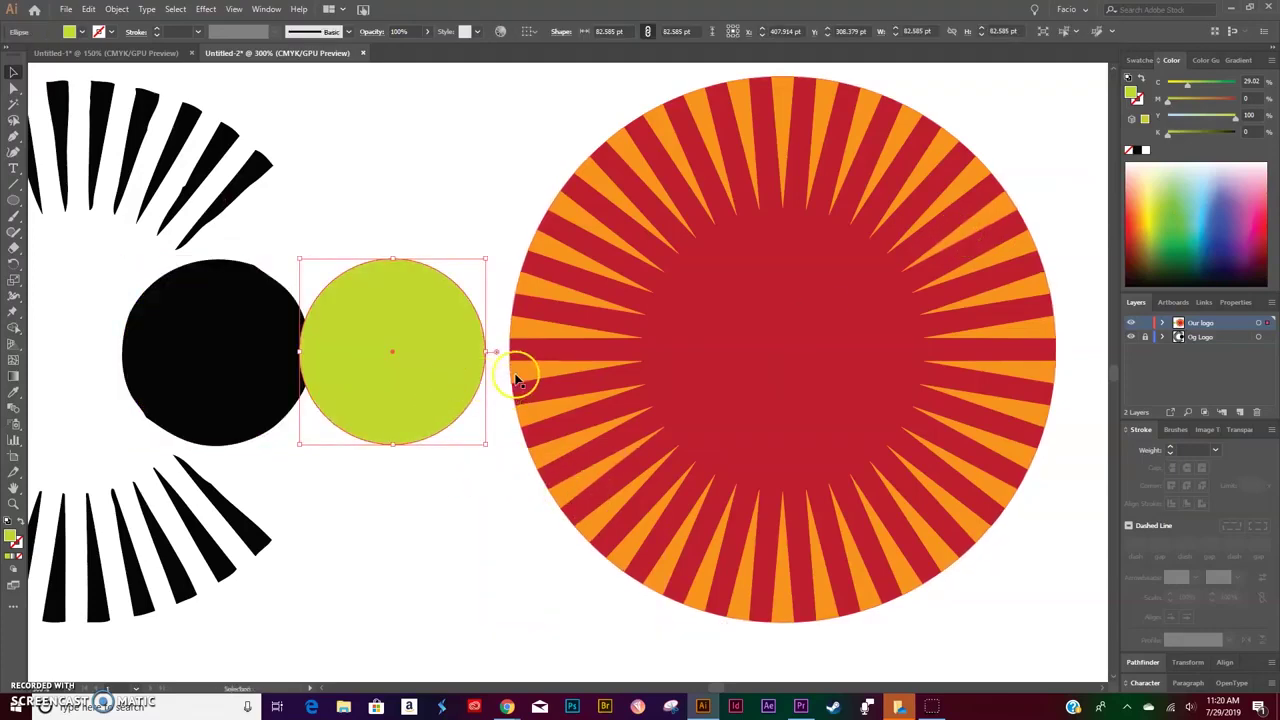
# - Centre the green circle on the red circle both horizontally and vertically, with the red circle as the key object
pyautogui.moveTo(430, 466); pyautogui.dragTo(457, 414)
pyautogui.keyDown('shift'); pyautogui.click(741, 374); pyautogui.keyUp('shift')
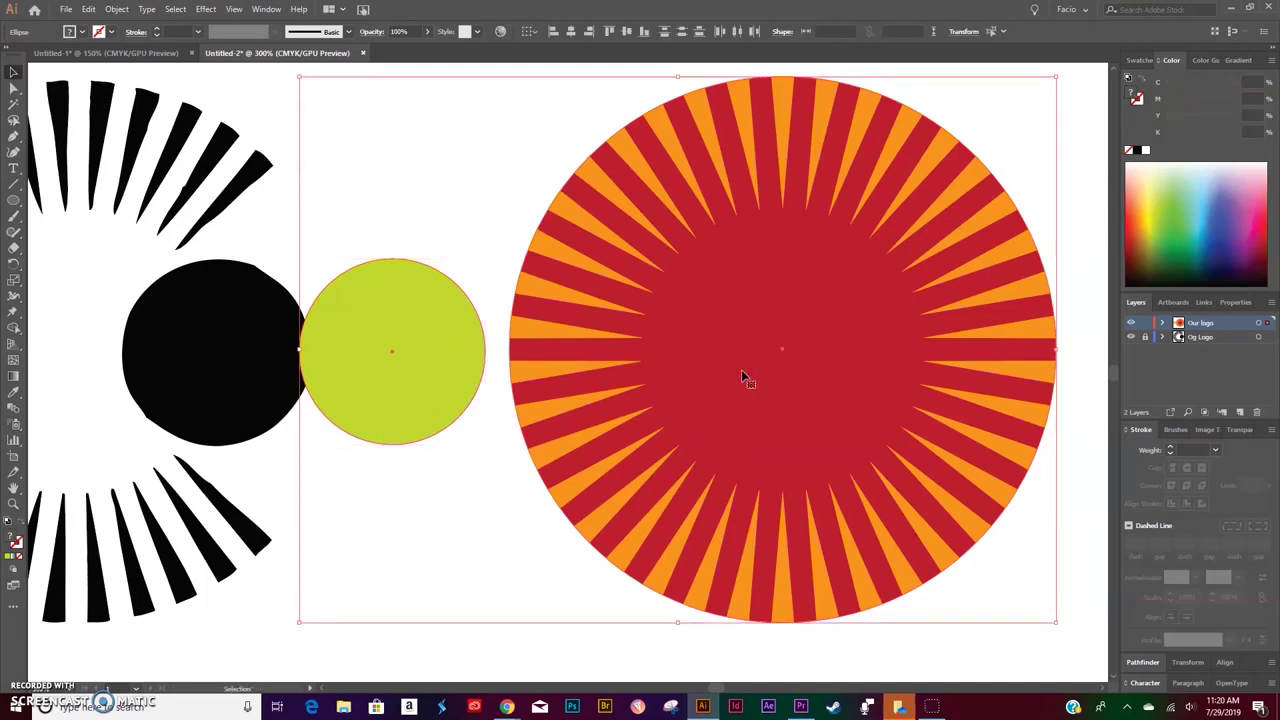
pyautogui.click(741, 377)
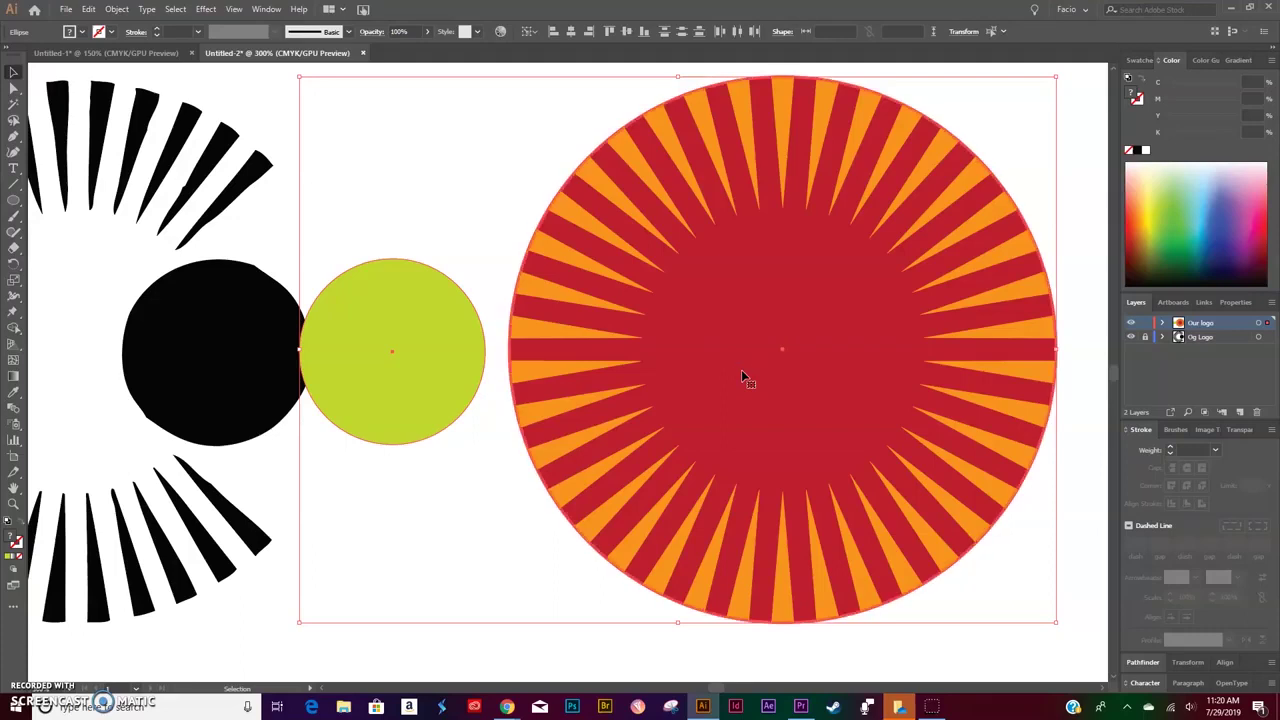
pyautogui.click(570, 32)
pyautogui.click(627, 33)
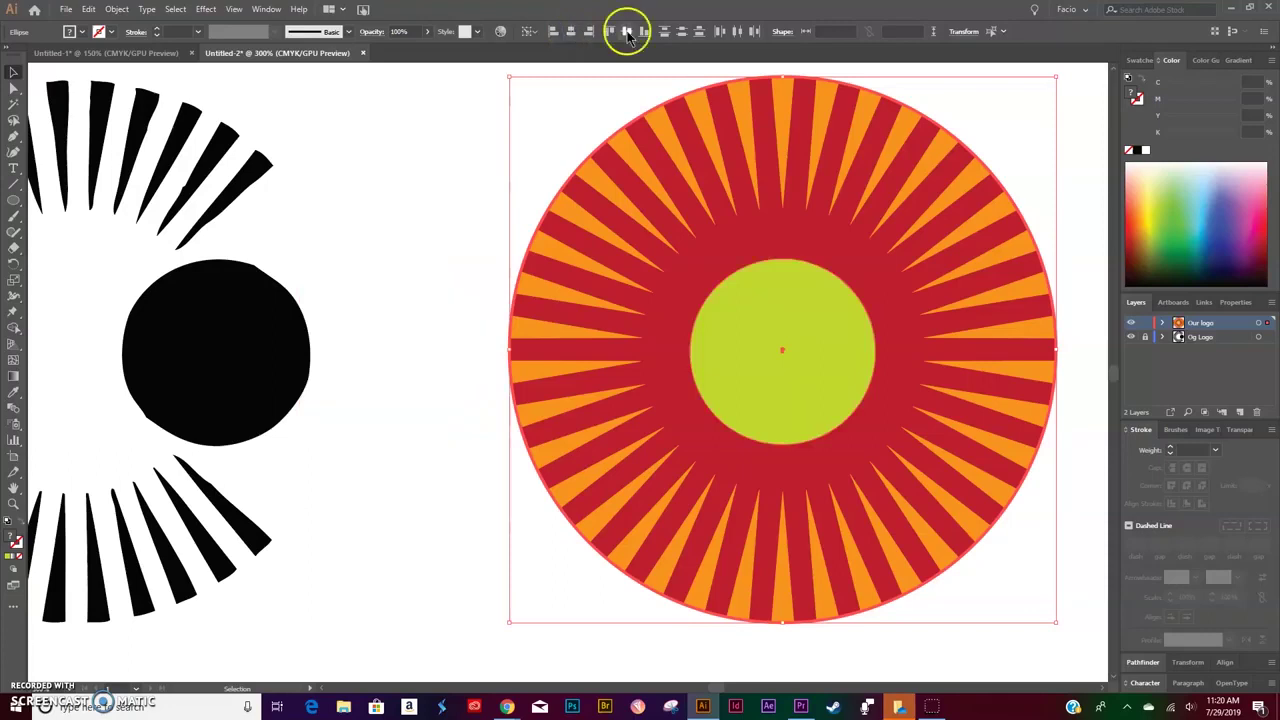
pyautogui.click(480, 316)
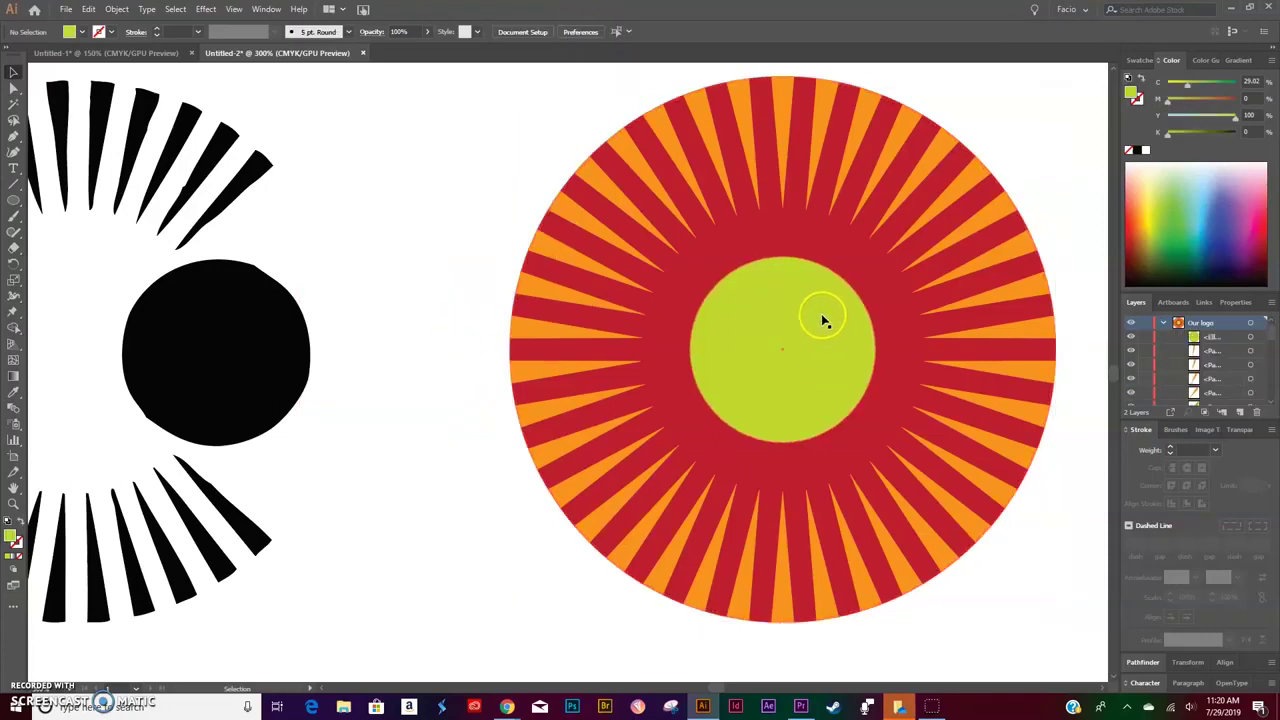
# - Align the green circle to the red circle's right edge, using the red circle as key object, and delete the red circle
pyautogui.hscroll(3, 822, 320)
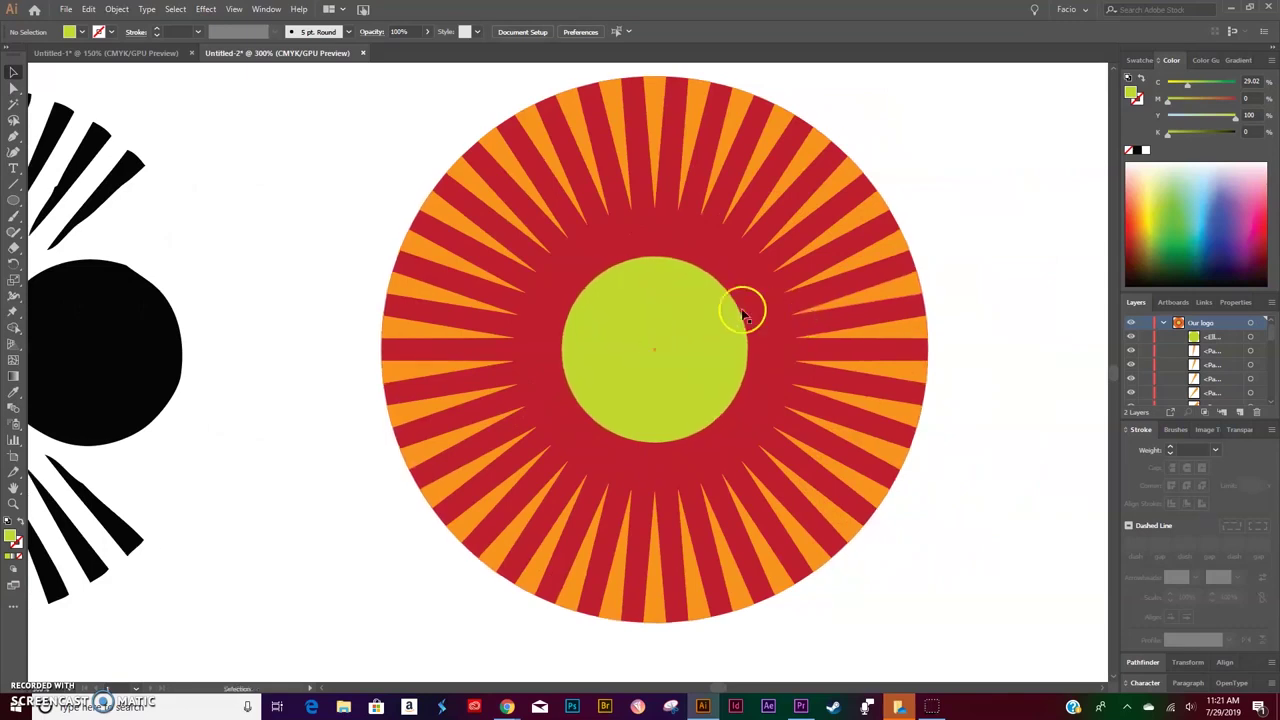
pyautogui.click(736, 320)
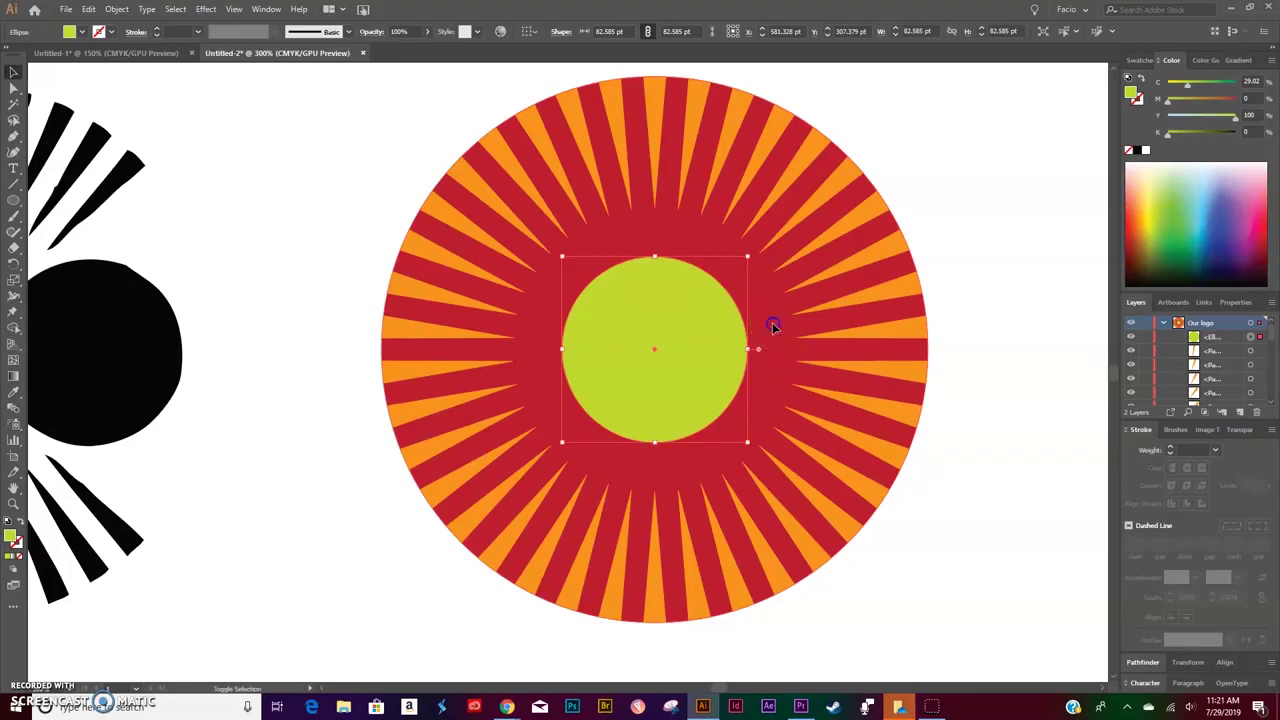
pyautogui.click(772, 322)
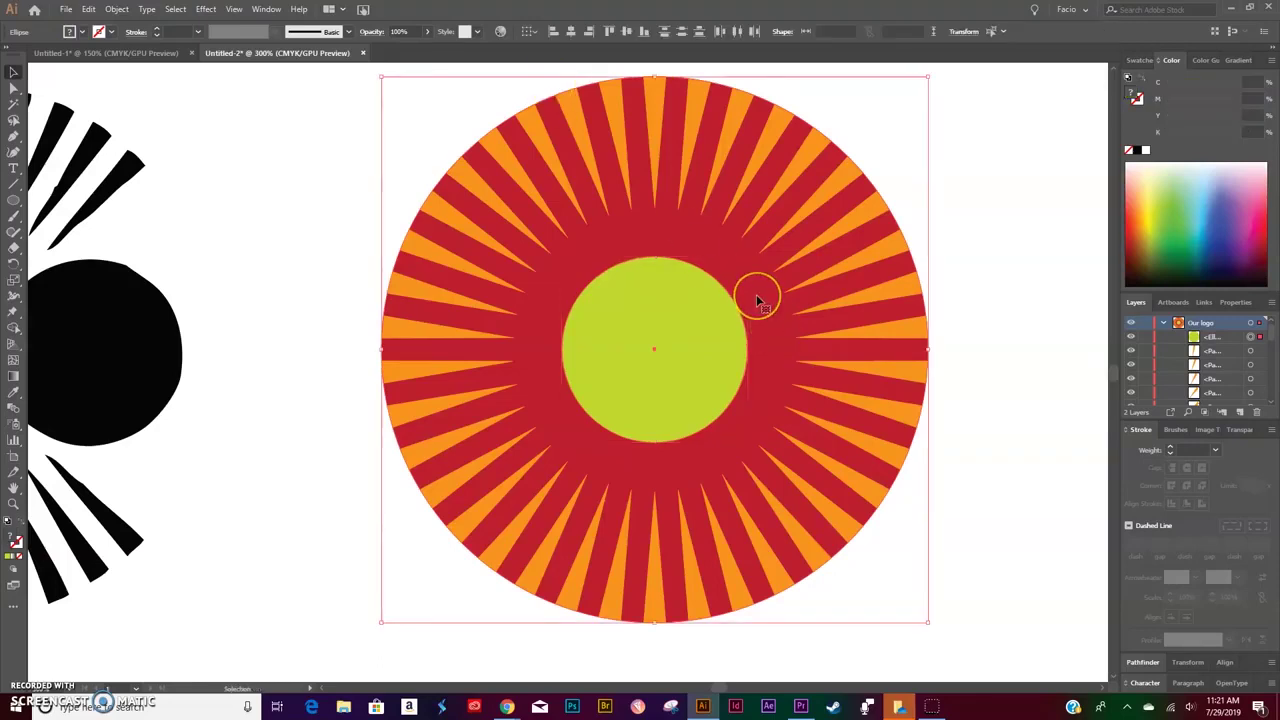
pyautogui.click(756, 296)
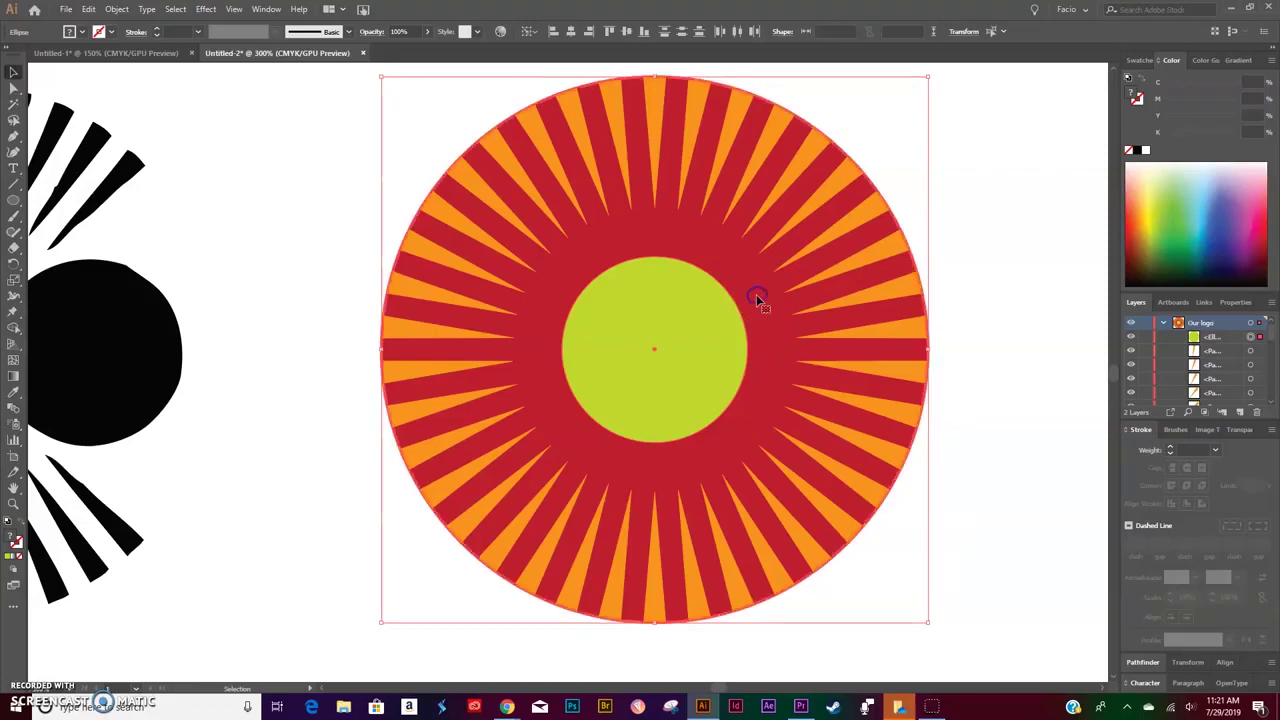
pyautogui.click(590, 36)
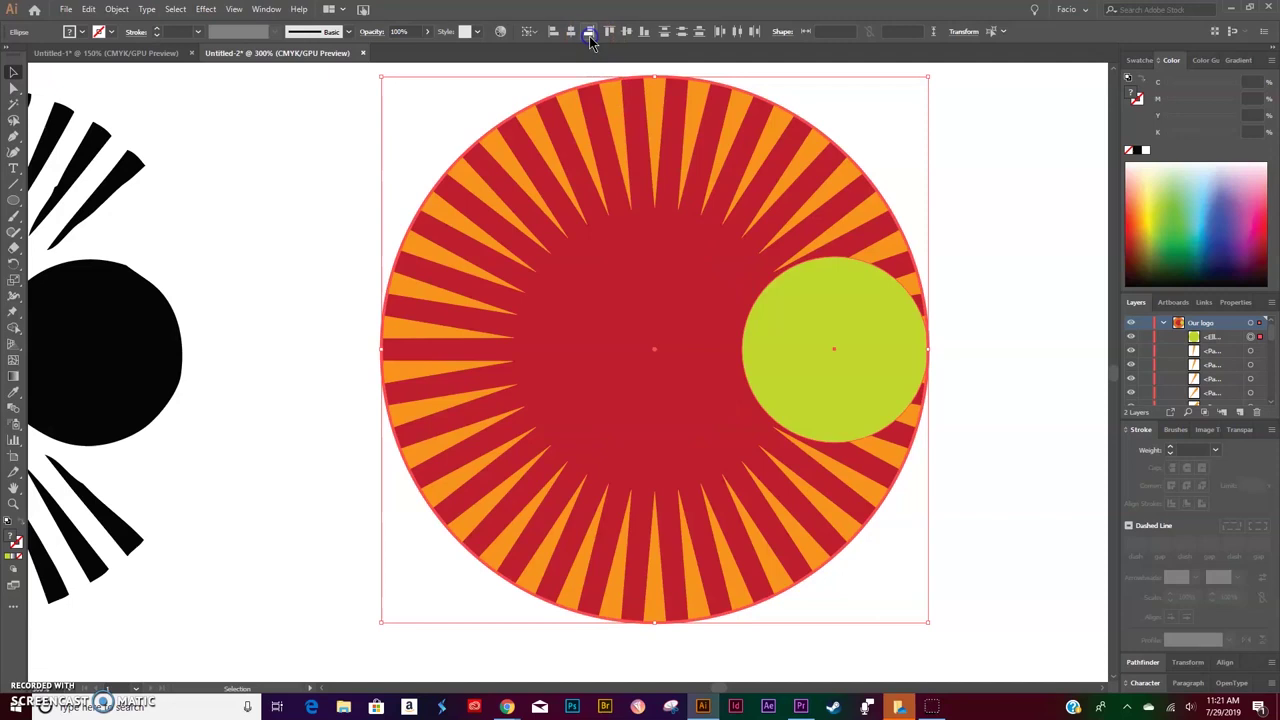
pyautogui.click(1013, 374)
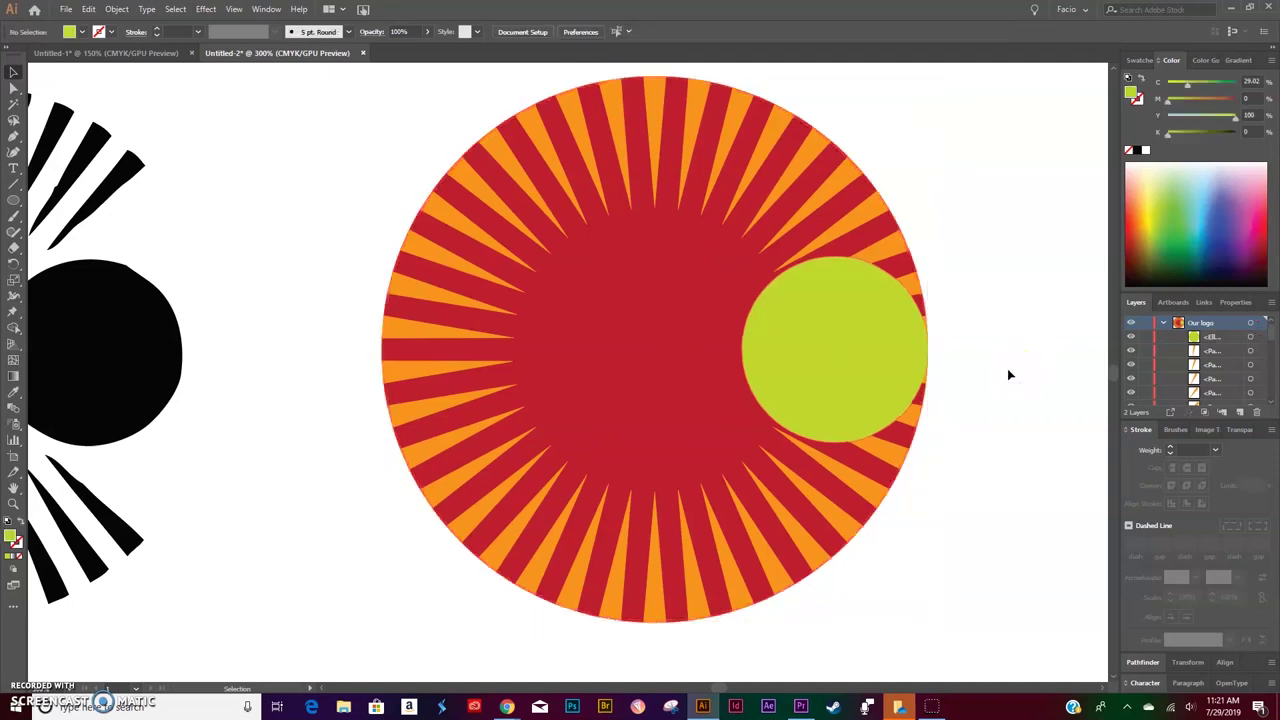
pyautogui.click(610, 282)
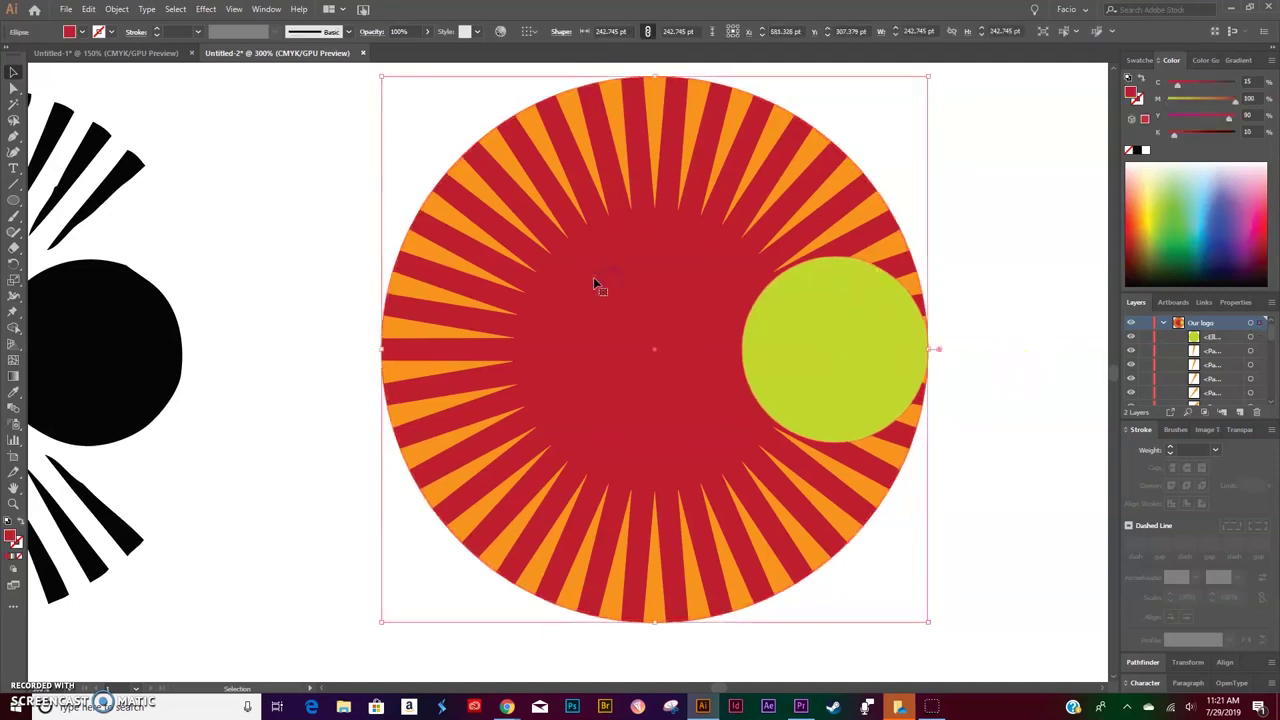
pyautogui.press('Delete')
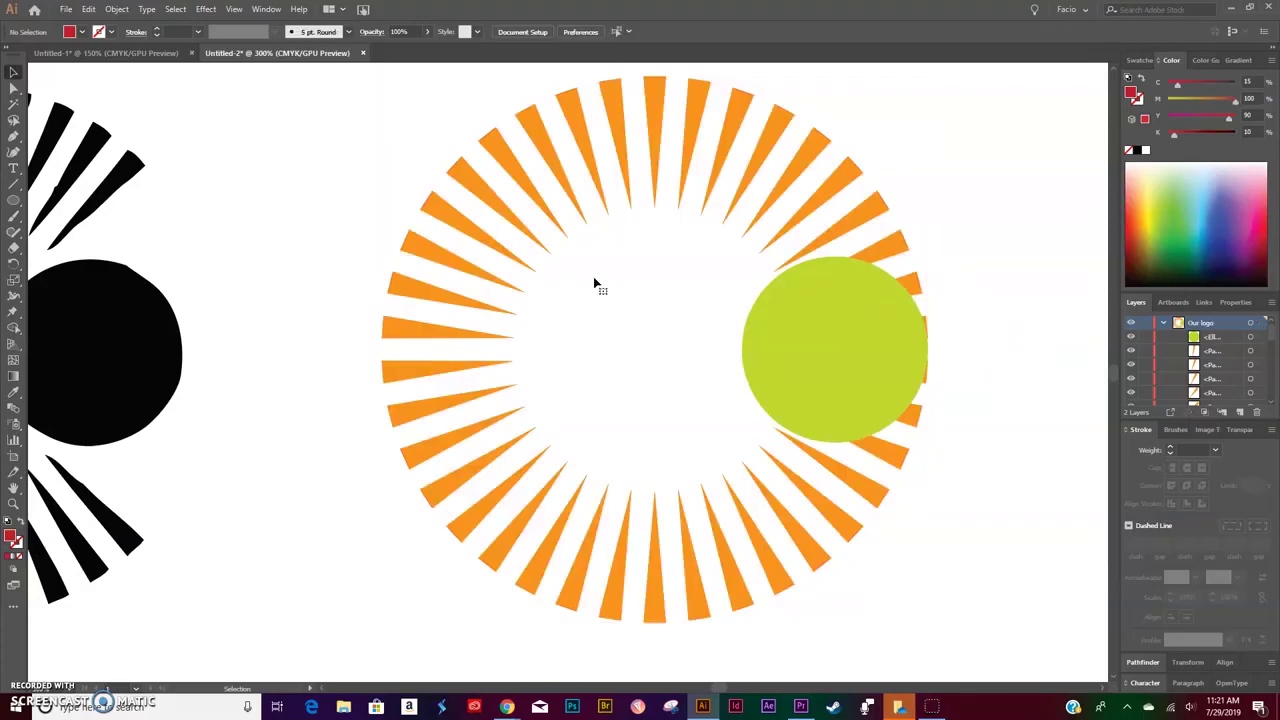
# - Recolour the green circle with the black sampled from the original logo's dot
pyautogui.click(763, 337)
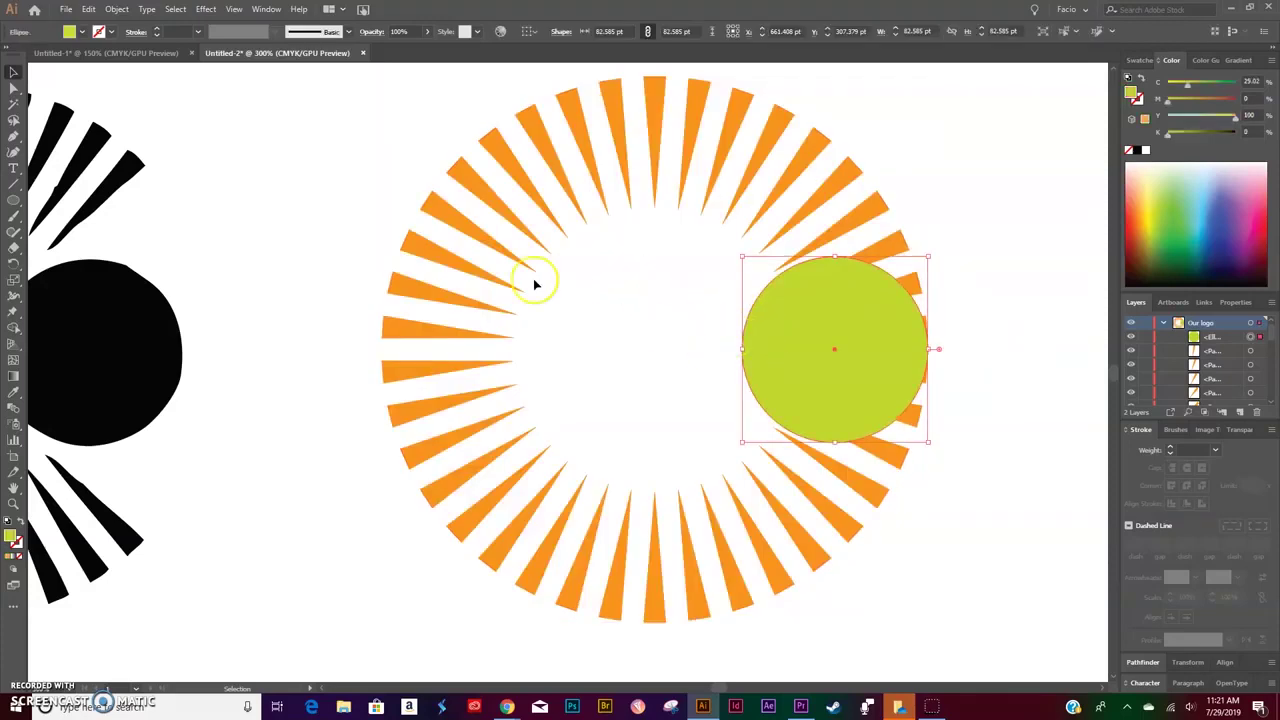
pyautogui.press('i')
pyautogui.click(120, 347)
pyautogui.press('v')
pyautogui.hotkey('ctrl', 'shift', 'a')
# - Select all orange rays by their matching fill and recolour them with the black sampled from the original logo's dot
pyautogui.click(14, 104)
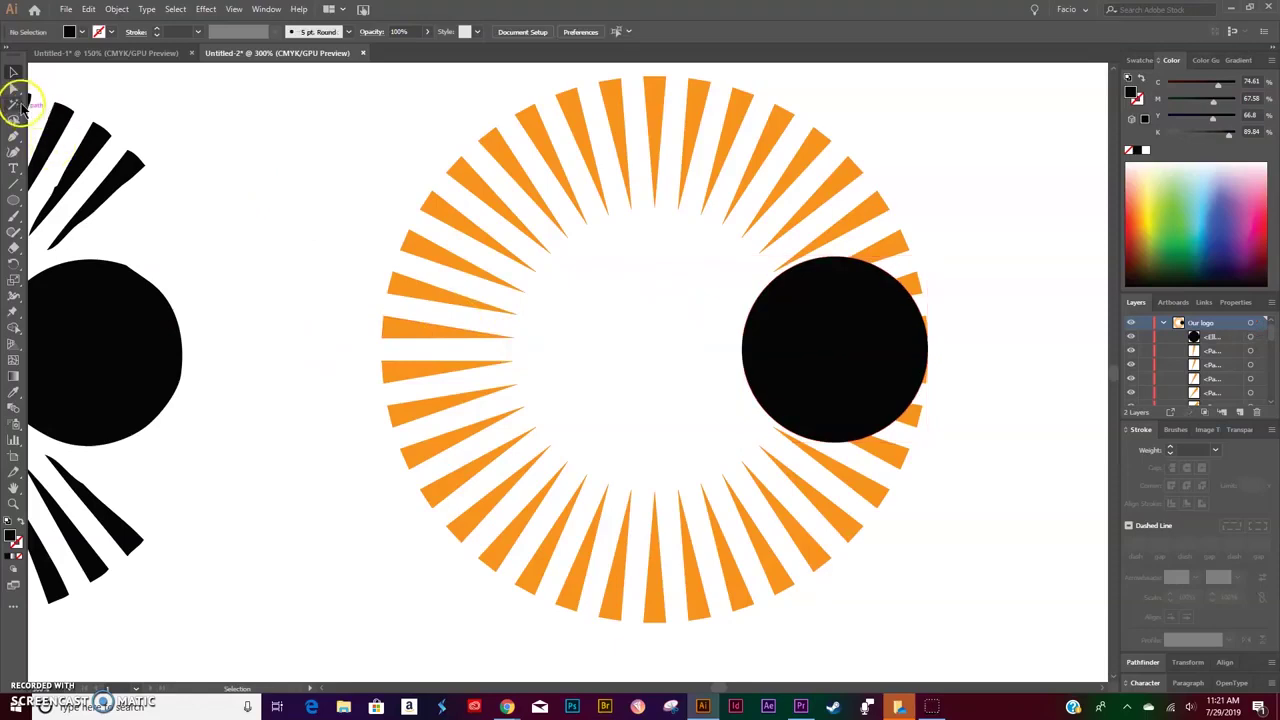
pyautogui.click(540, 137)
pyautogui.press('i')
pyautogui.click(168, 294)
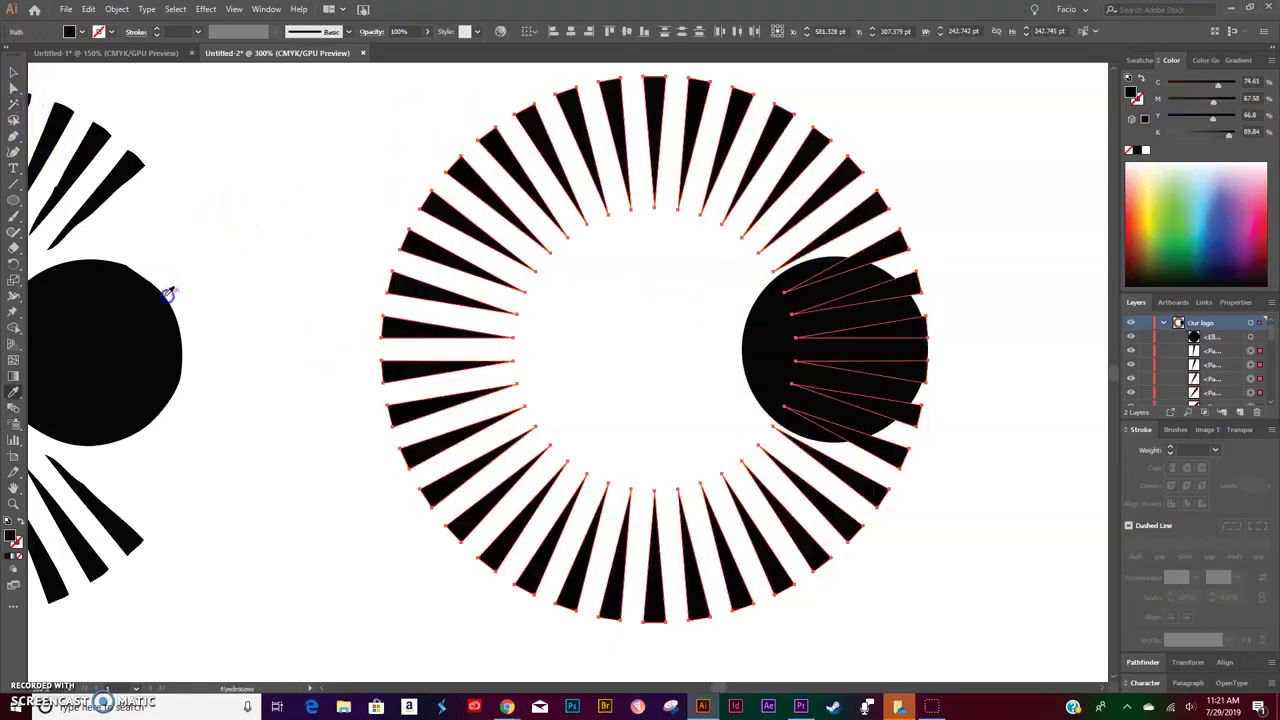
pyautogui.press('v')
pyautogui.click(1052, 400)
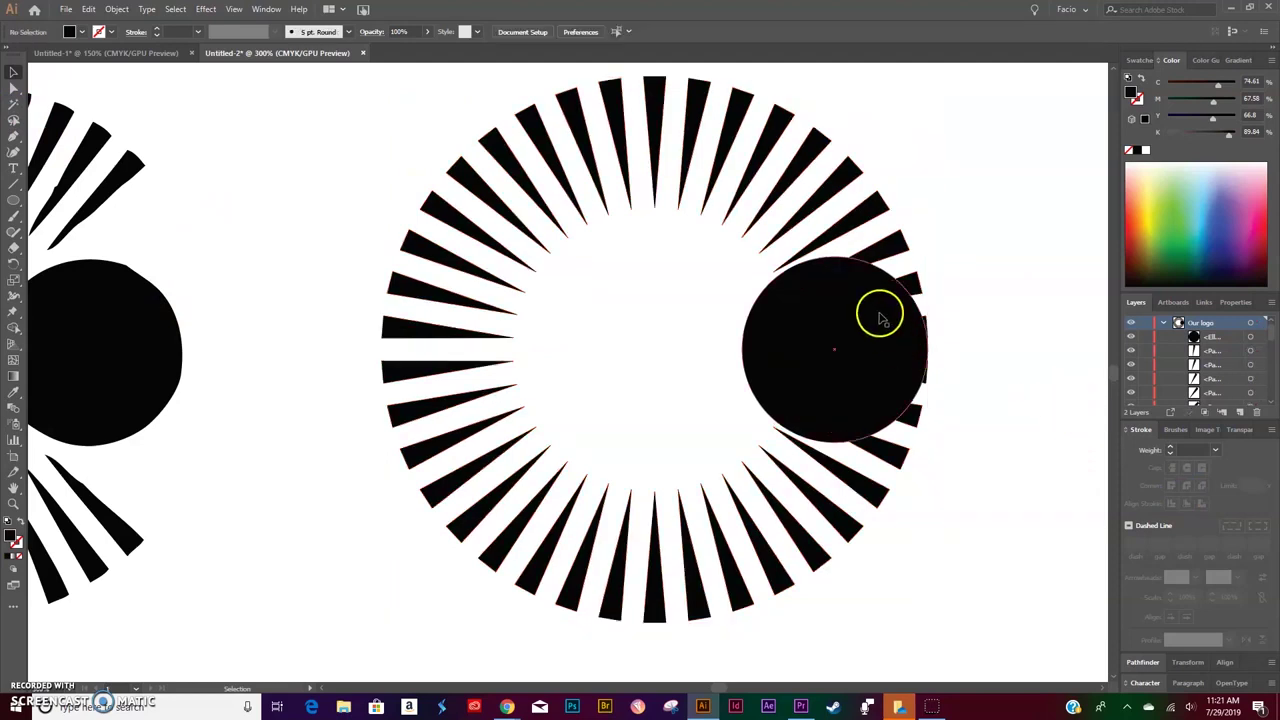
# - Delete the six rays that lie behind or overlap the black dot to open the C shape
pyautogui.click(895, 255)
pyautogui.moveTo(897, 257); pyautogui.dragTo(930, 463)
pyautogui.click(929, 386)
pyautogui.click(930, 463)
pyautogui.click(928, 461)
pyautogui.press('Delete')
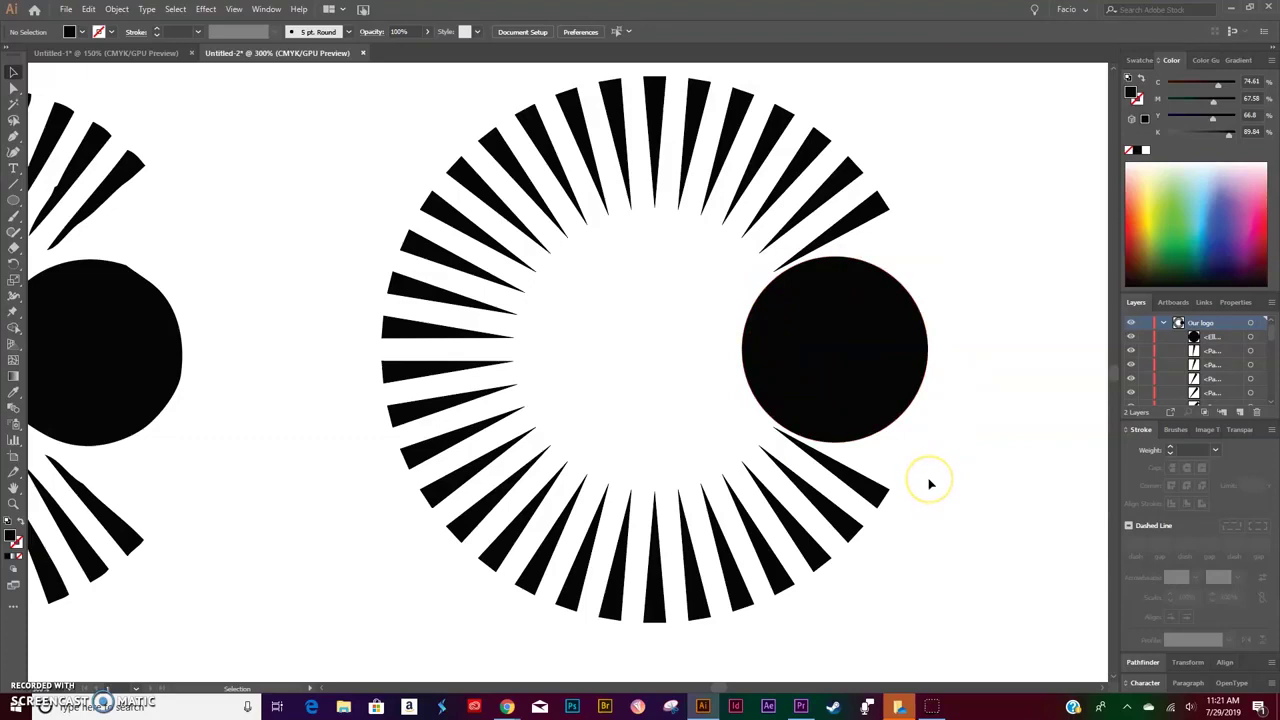
# - Delete the ray touching the dot from above and the ray touching it from below
pyautogui.hotkey('ctrl', '-')
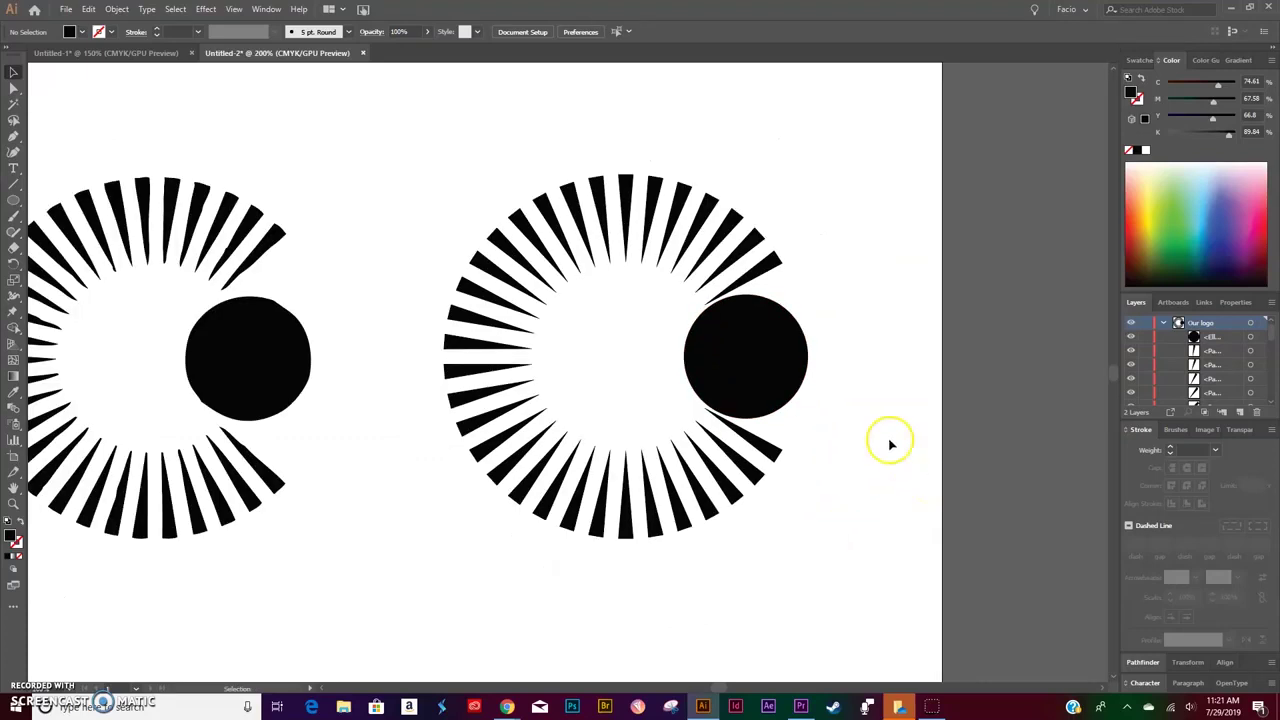
pyautogui.click(756, 281)
pyautogui.press('Delete')
pyautogui.click(778, 450)
pyautogui.click(871, 423)
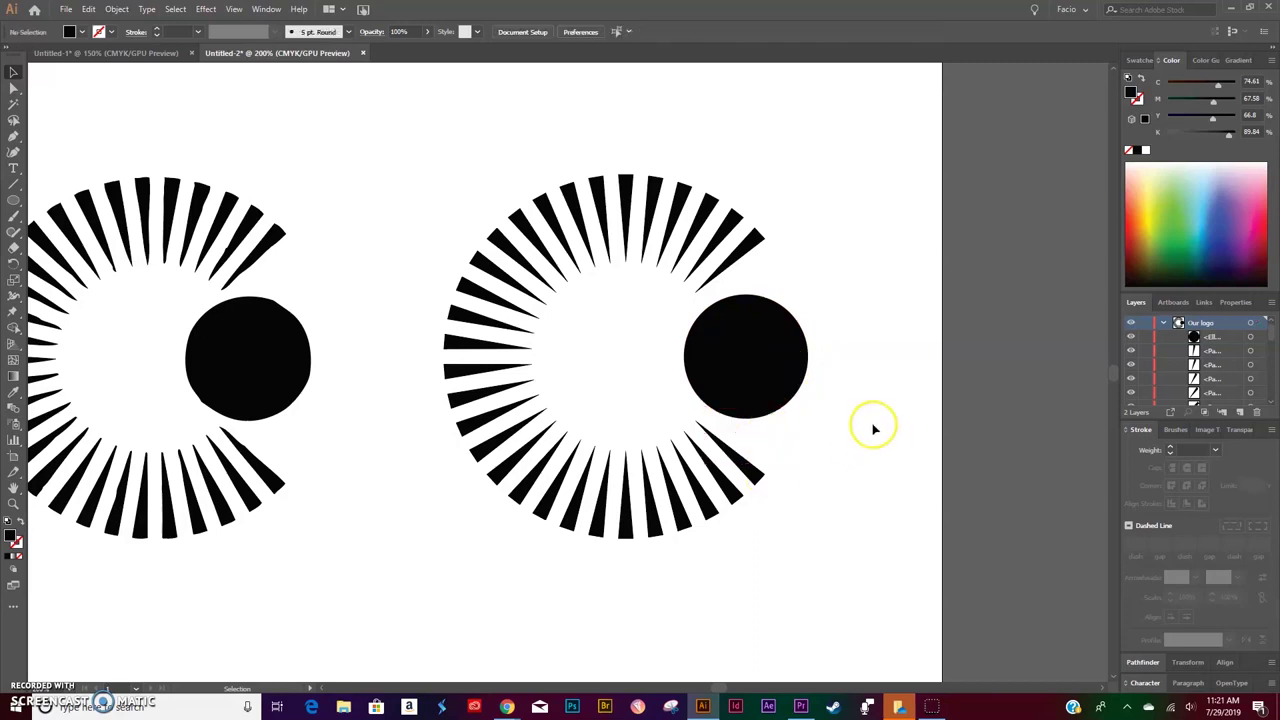
# - Combine all the remaining rays and the dot into one compound path
pyautogui.hscroll(-2, 843, 437)
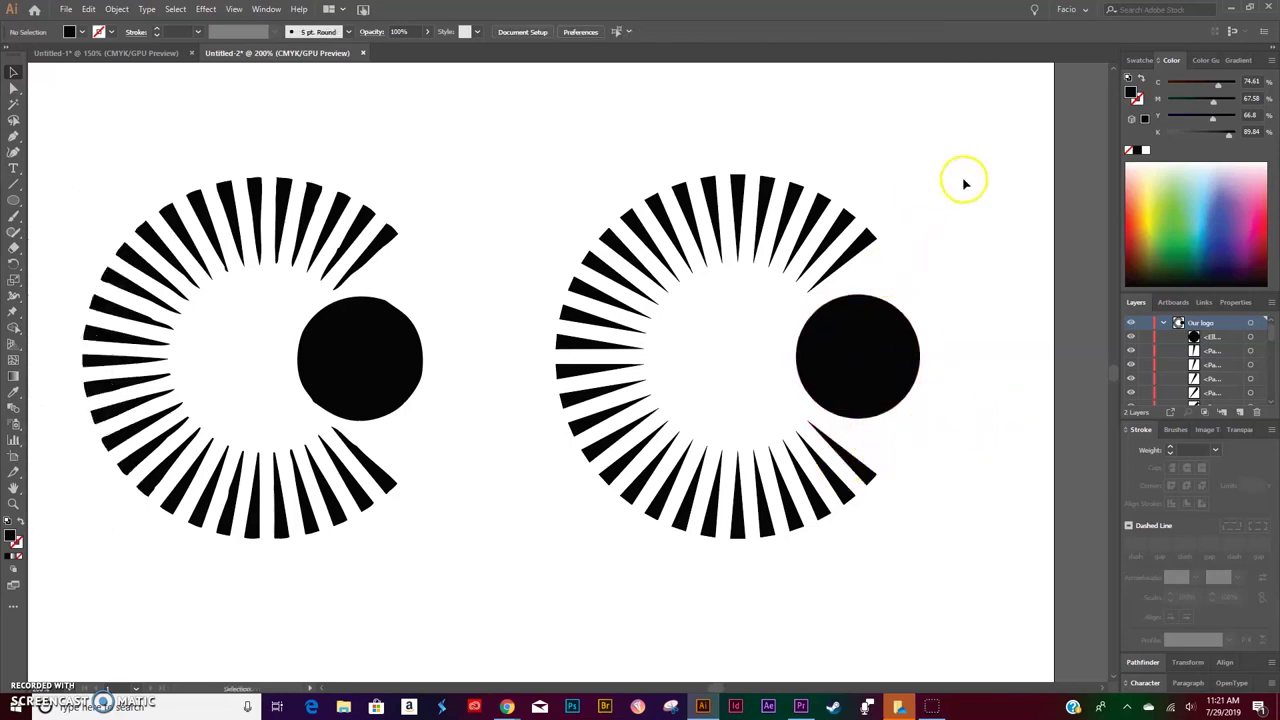
pyautogui.hotkey('ctrl', 'a')
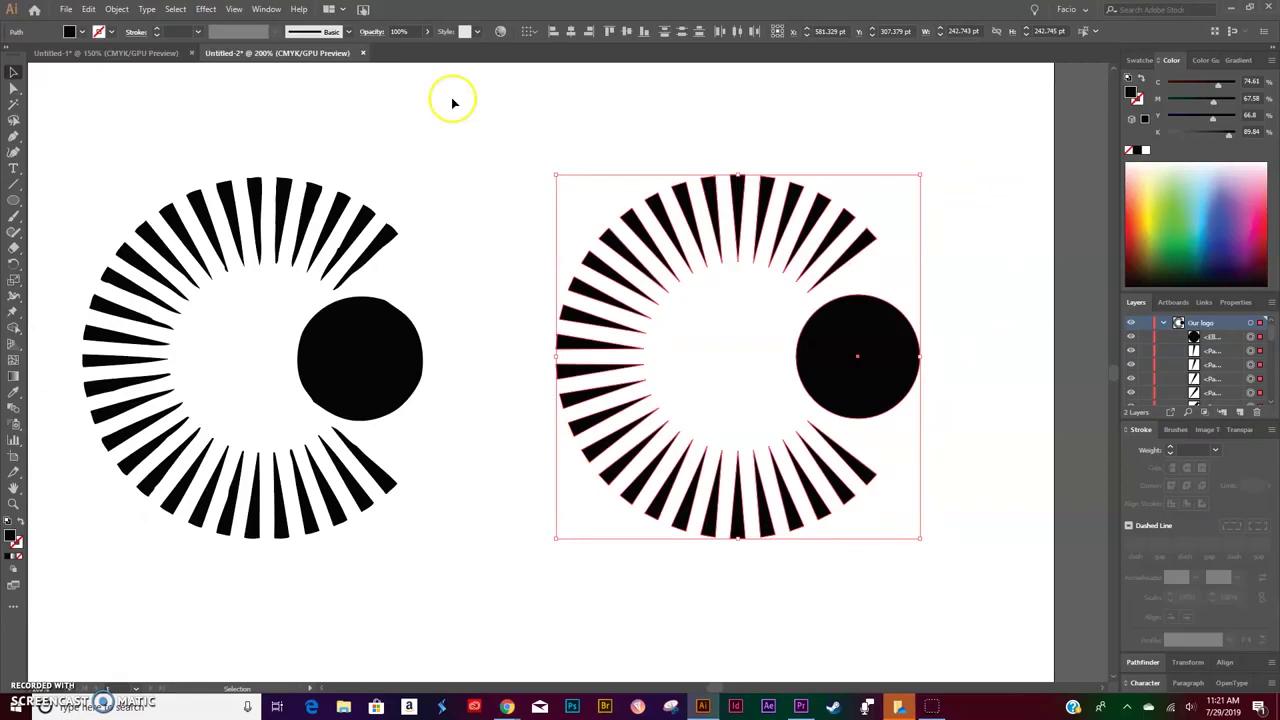
pyautogui.click(117, 9)
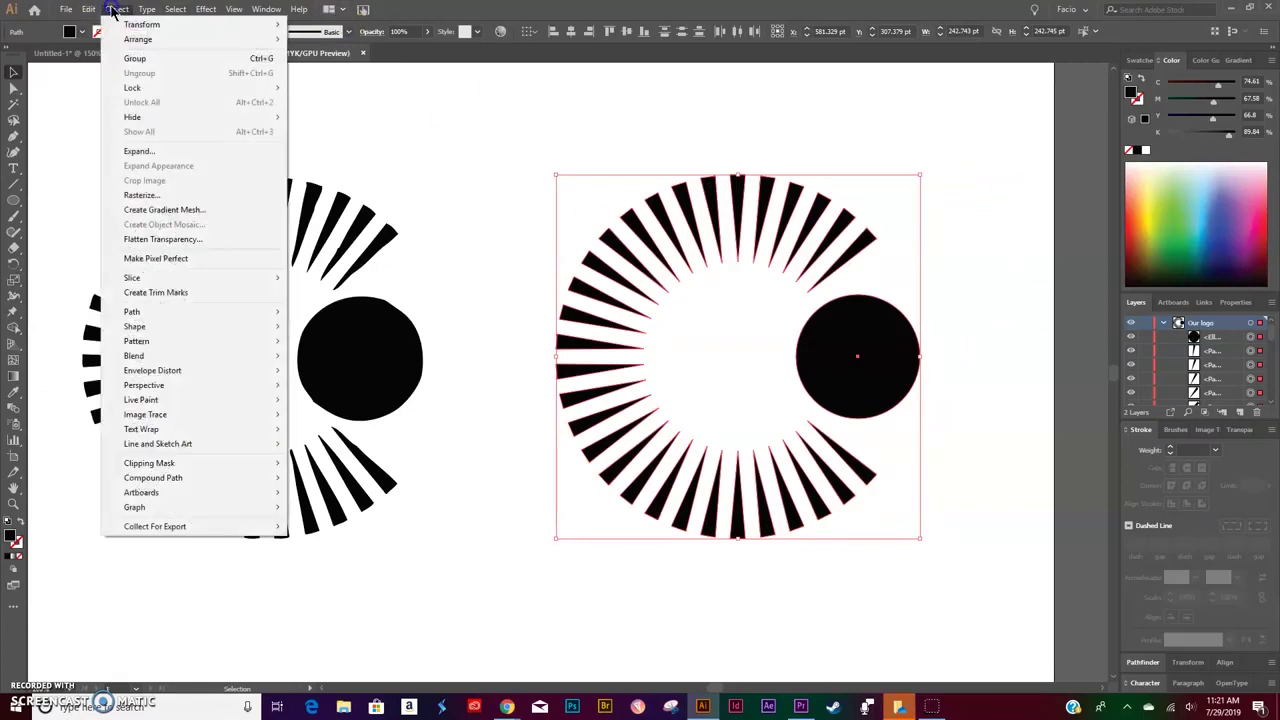
pyautogui.moveTo(200, 477)
pyautogui.click(315, 479)
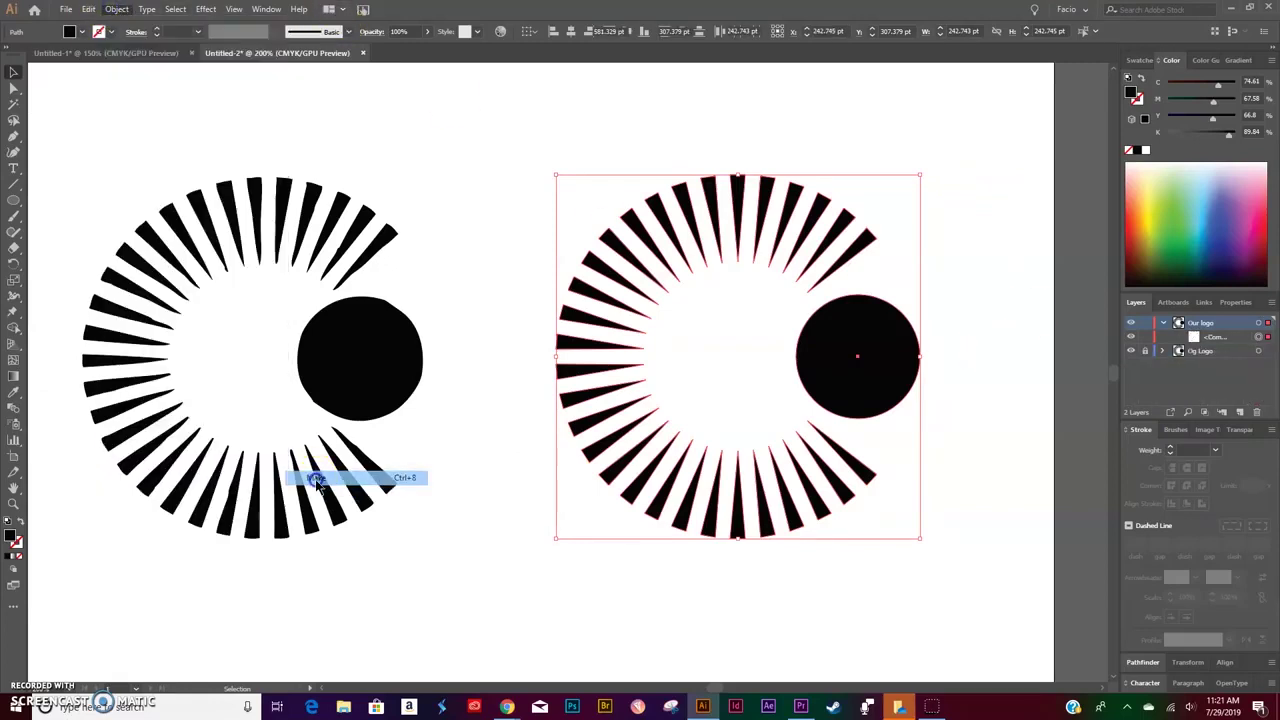
pyautogui.click(666, 591)
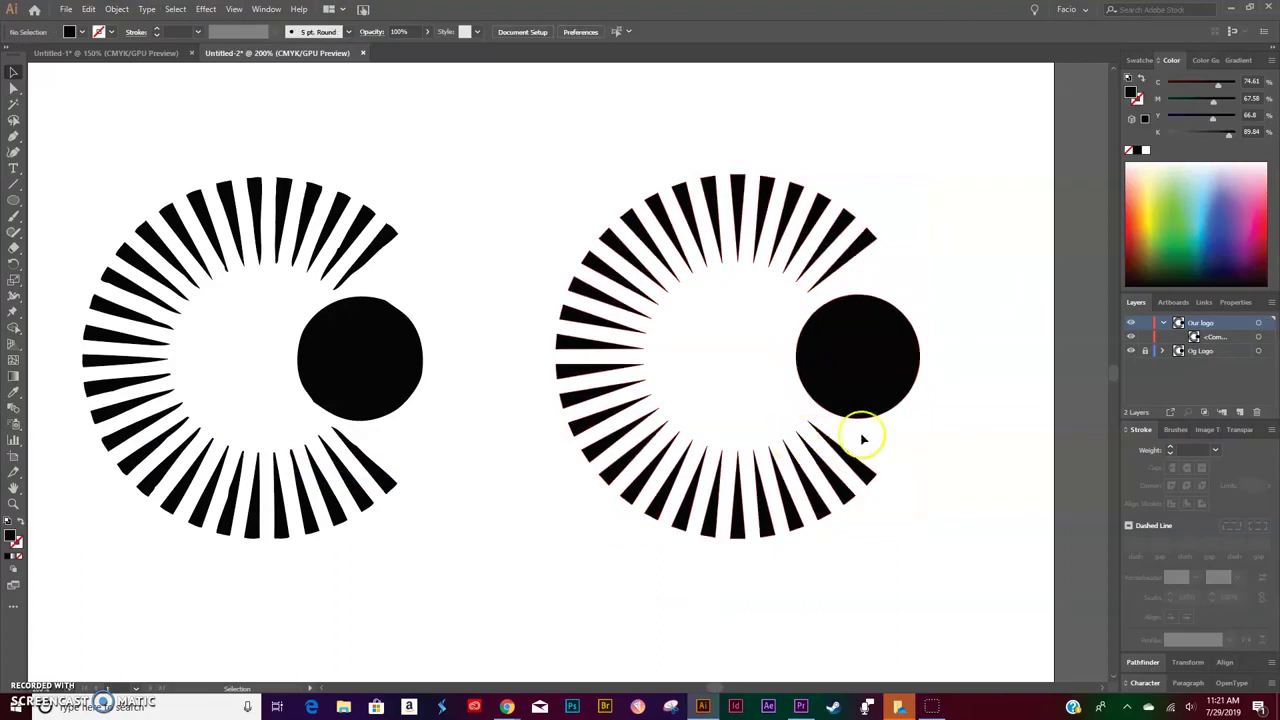
# - Release the new logo's compound path into separate shapes
pyautogui.hscroll(-1, 846, 480)
pyautogui.click(908, 250)
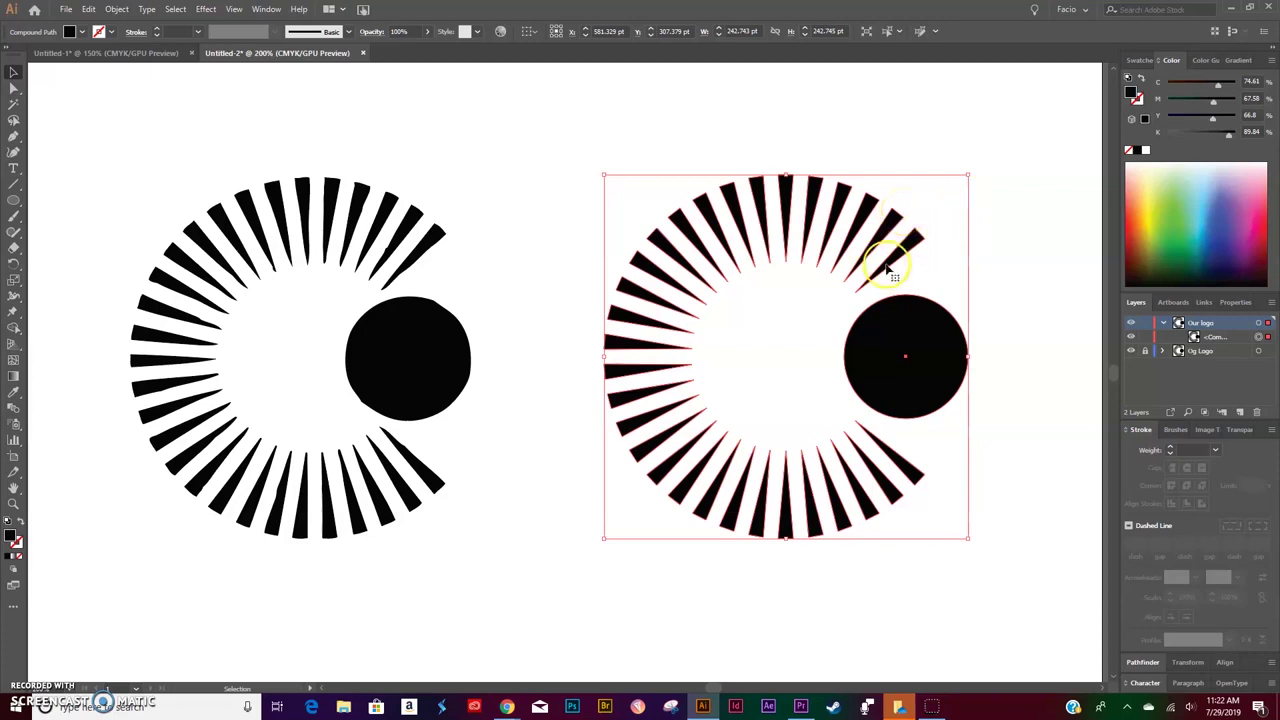
pyautogui.rightClick(889, 313)
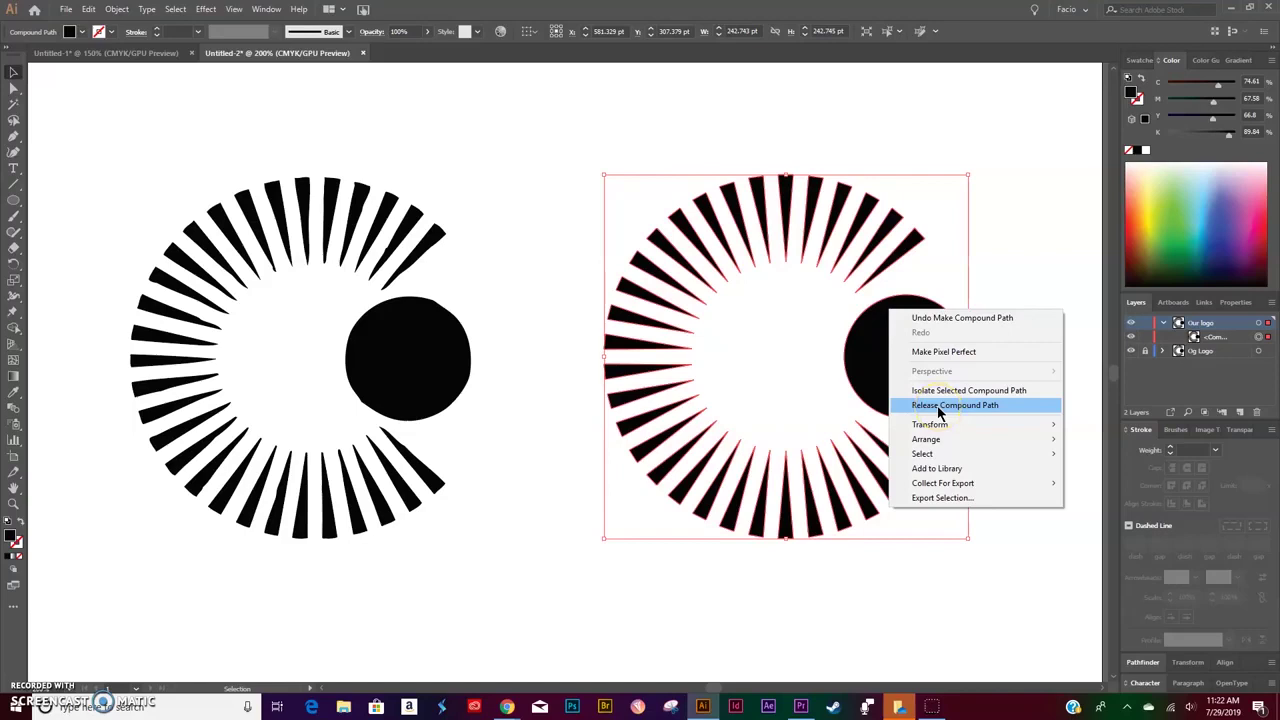
pyautogui.click(940, 405)
pyautogui.click(1005, 229)
# - Select all the rays without the dot and slightly round their corners with the corner radius setting
pyautogui.click(910, 243)
pyautogui.moveTo(975, 197); pyautogui.dragTo(570, 594)
pyautogui.keyDown('shift'); pyautogui.click(915, 335); pyautogui.keyUp('shift')
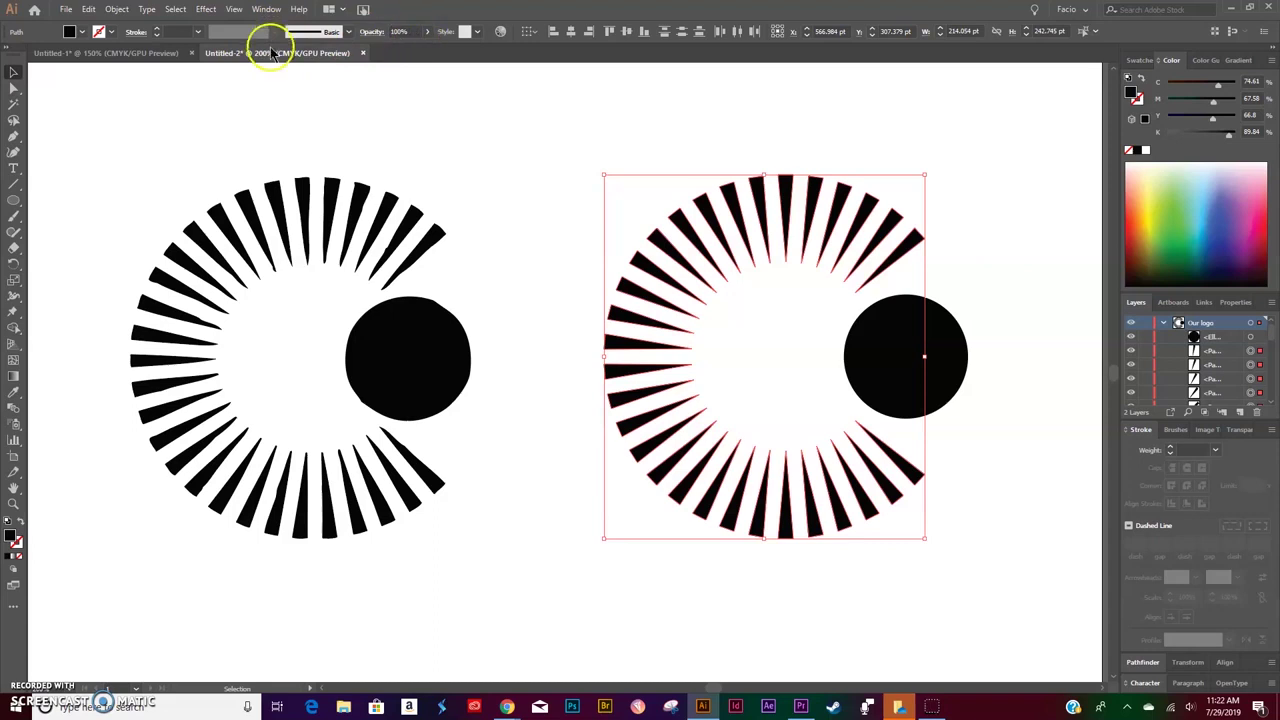
pyautogui.press('a')
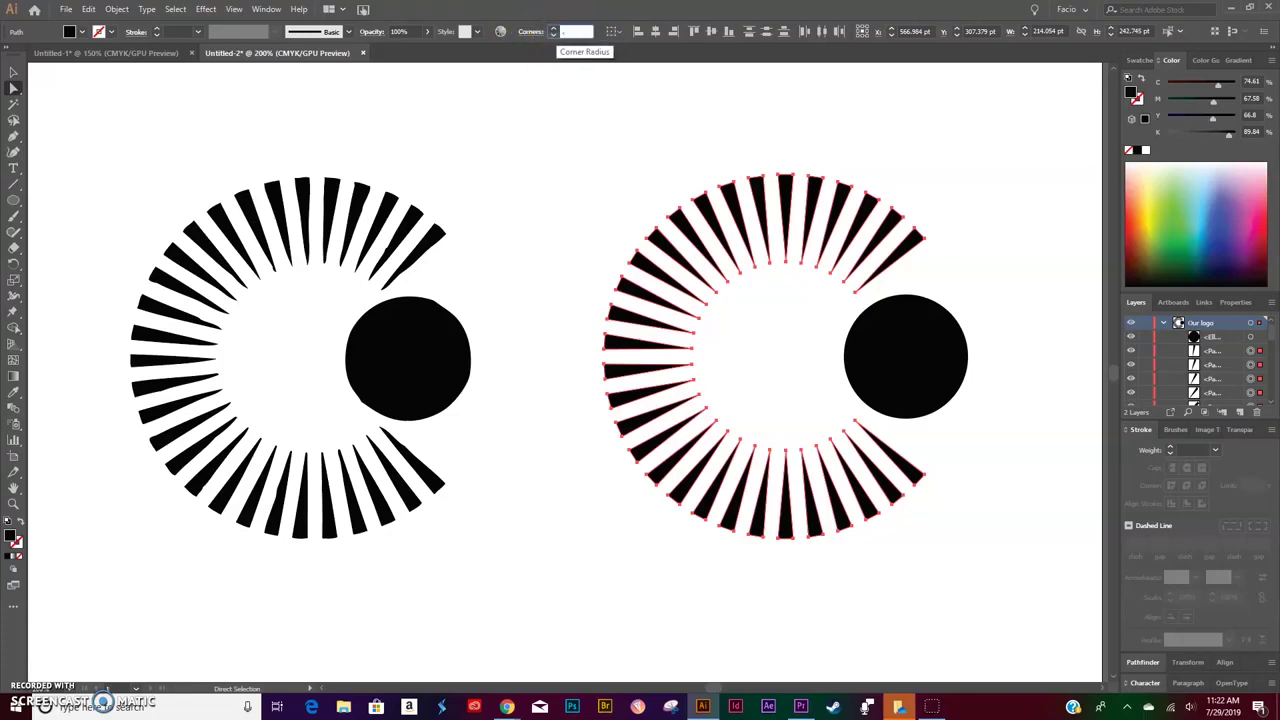
pyautogui.click(554, 31)
pyautogui.click(978, 233)
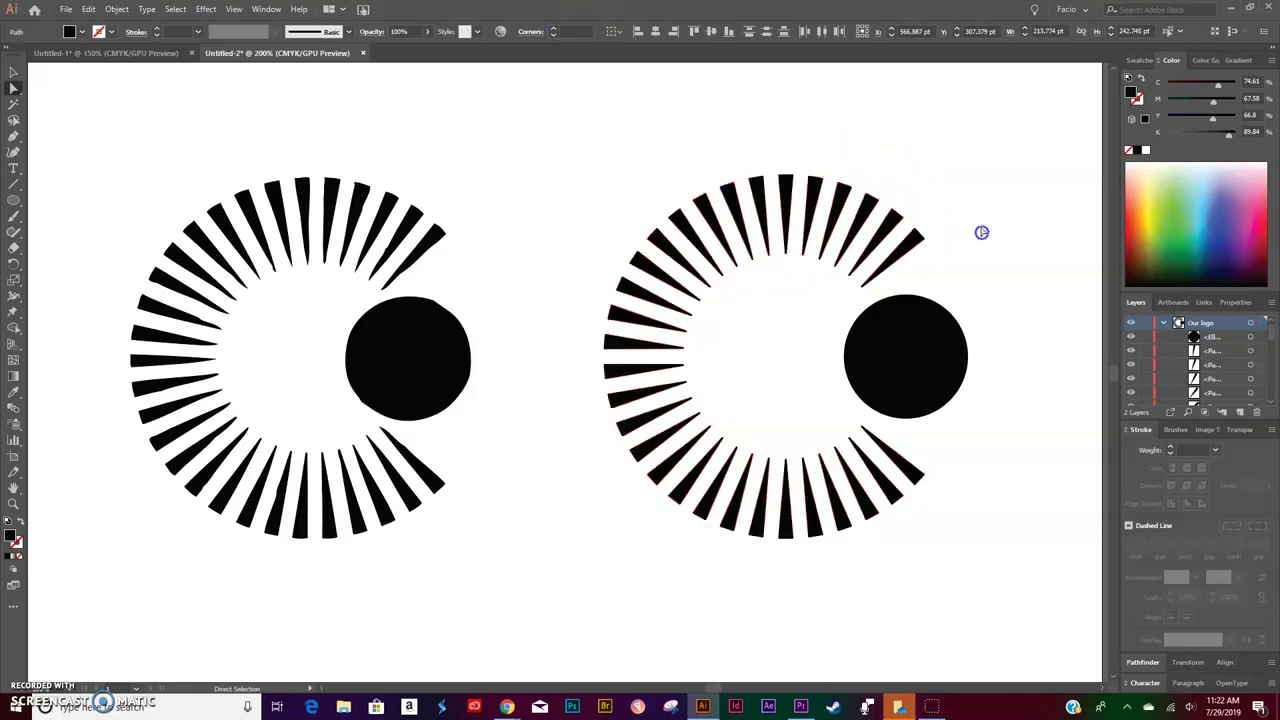
pyautogui.press('v')
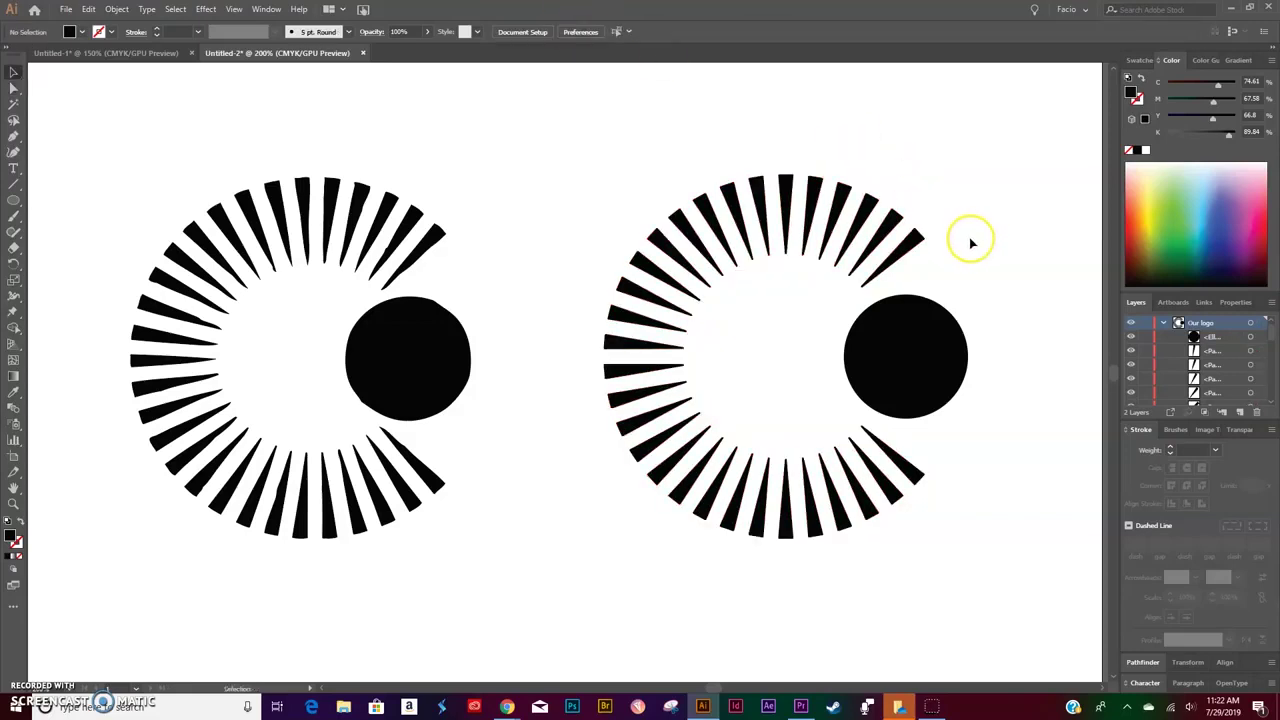
# - Make a compound path from the rounded rays together with the dot
pyautogui.click(928, 195)
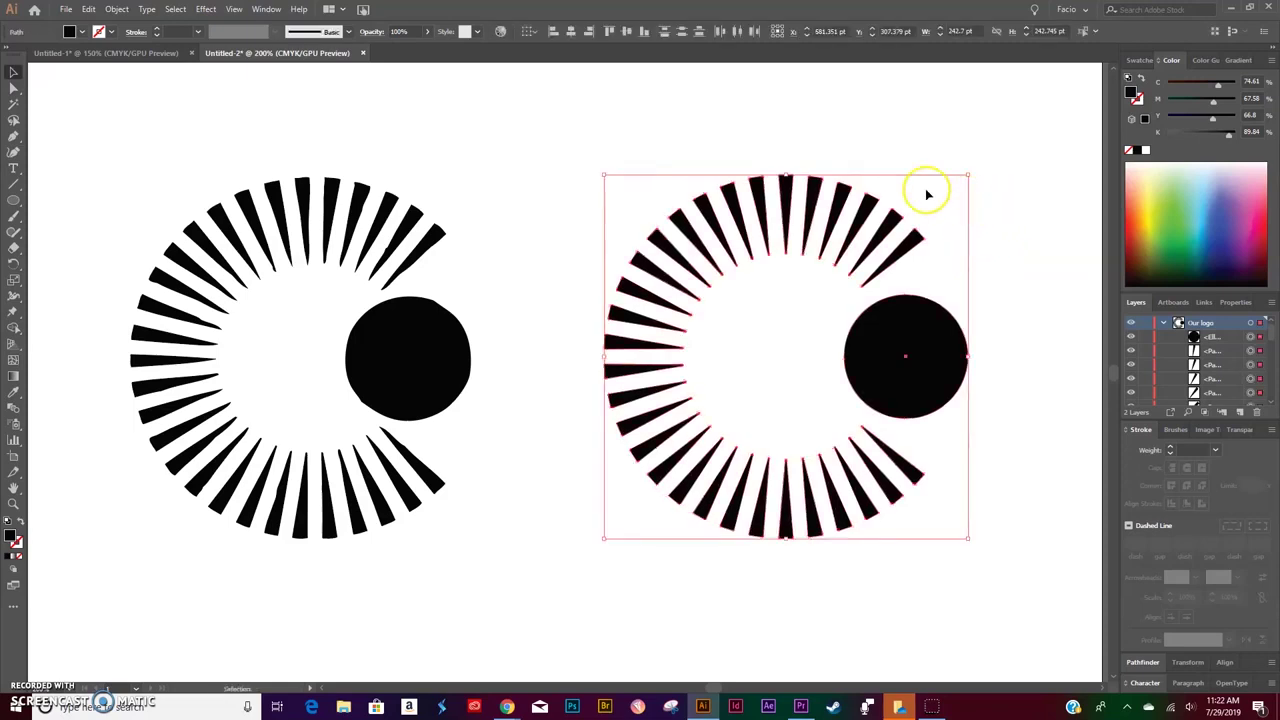
pyautogui.click(117, 9)
pyautogui.moveTo(175, 466)
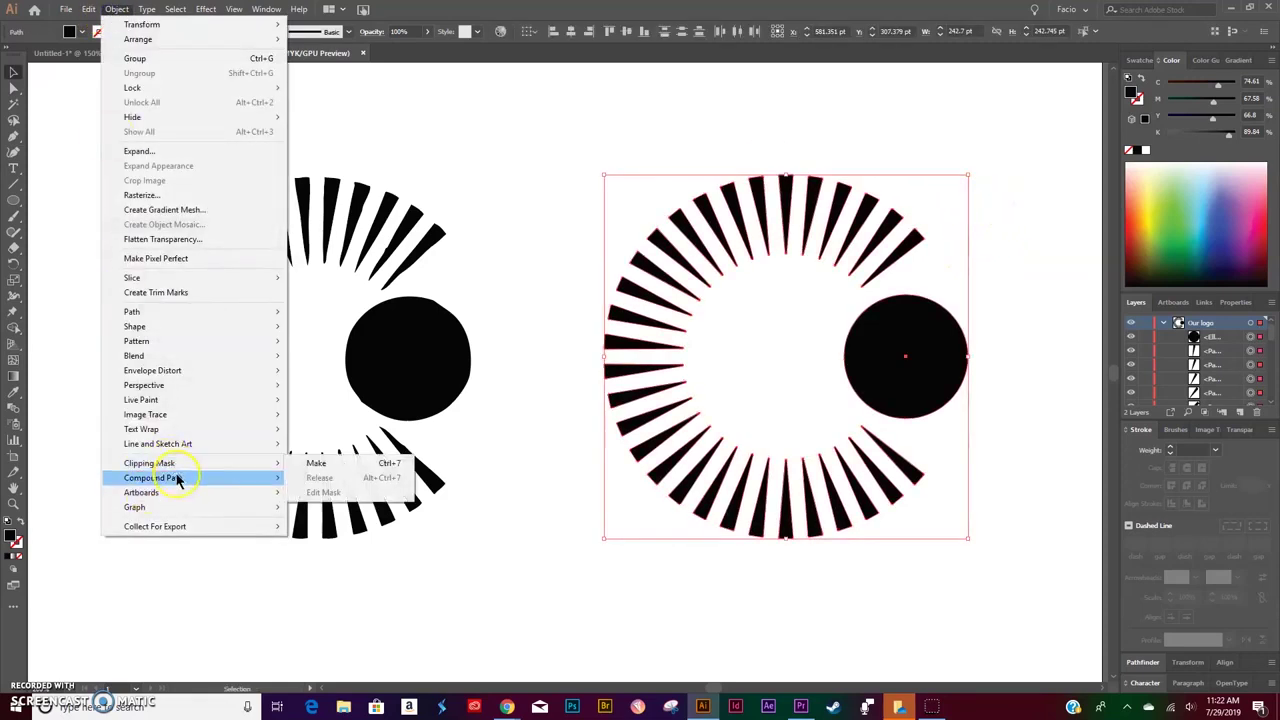
pyautogui.click(316, 478)
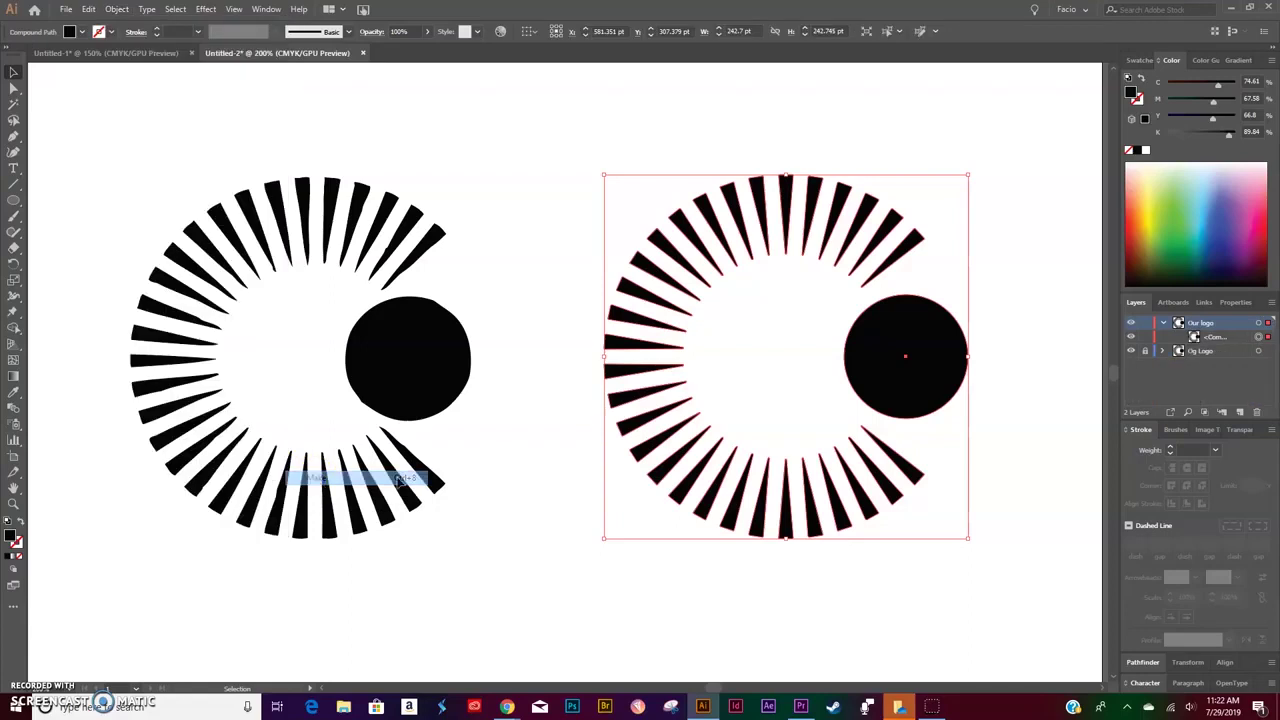
pyautogui.click(820, 644)
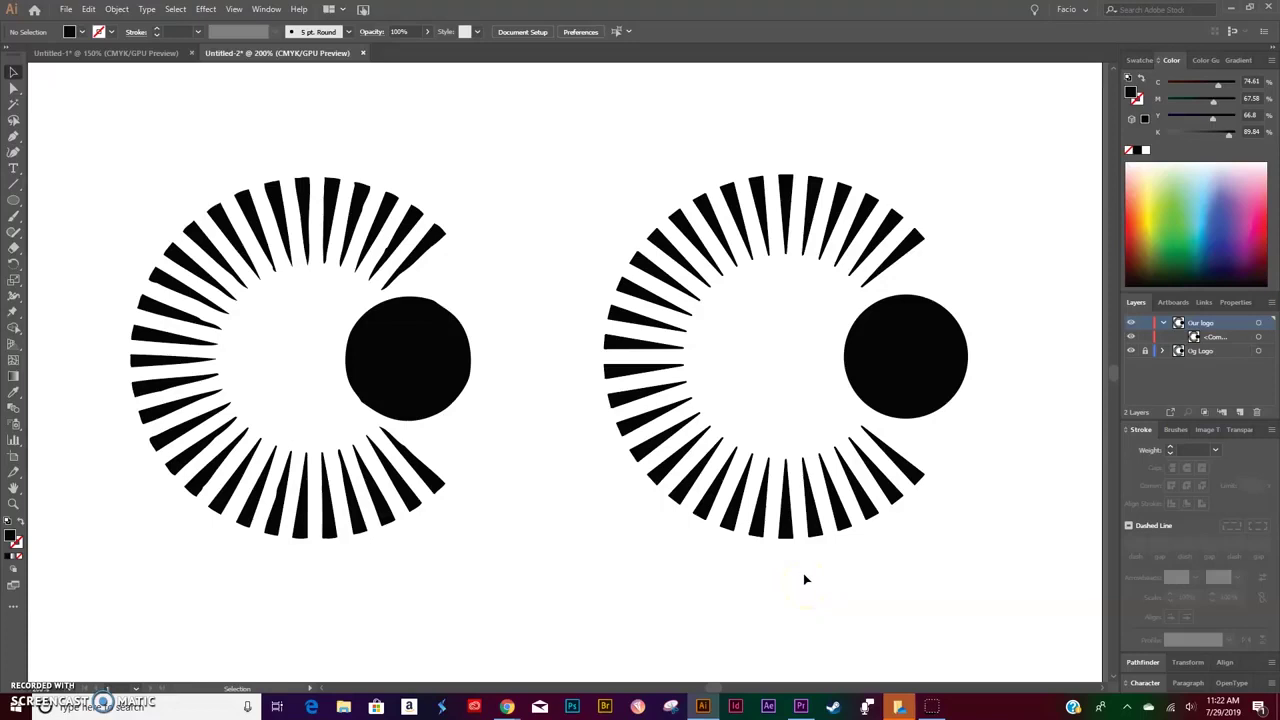
pyautogui.click(798, 568)
pyautogui.moveTo(796, 546); pyautogui.dragTo(808, 568)
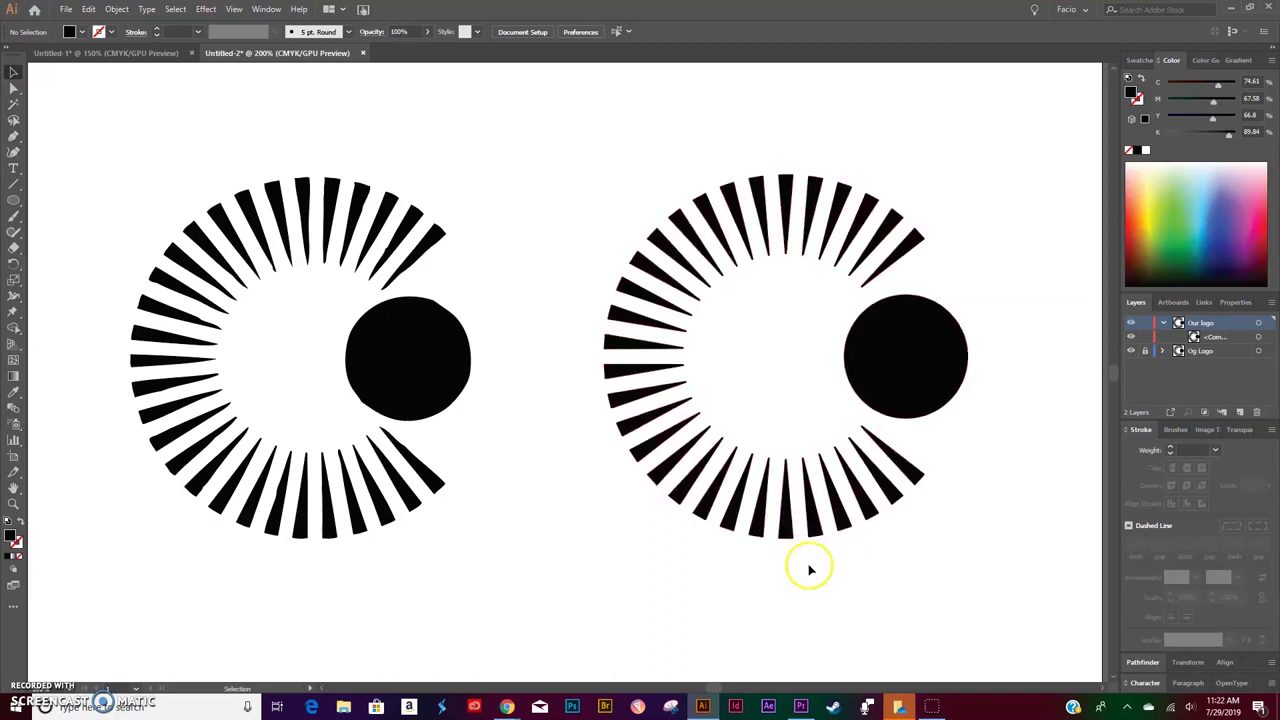